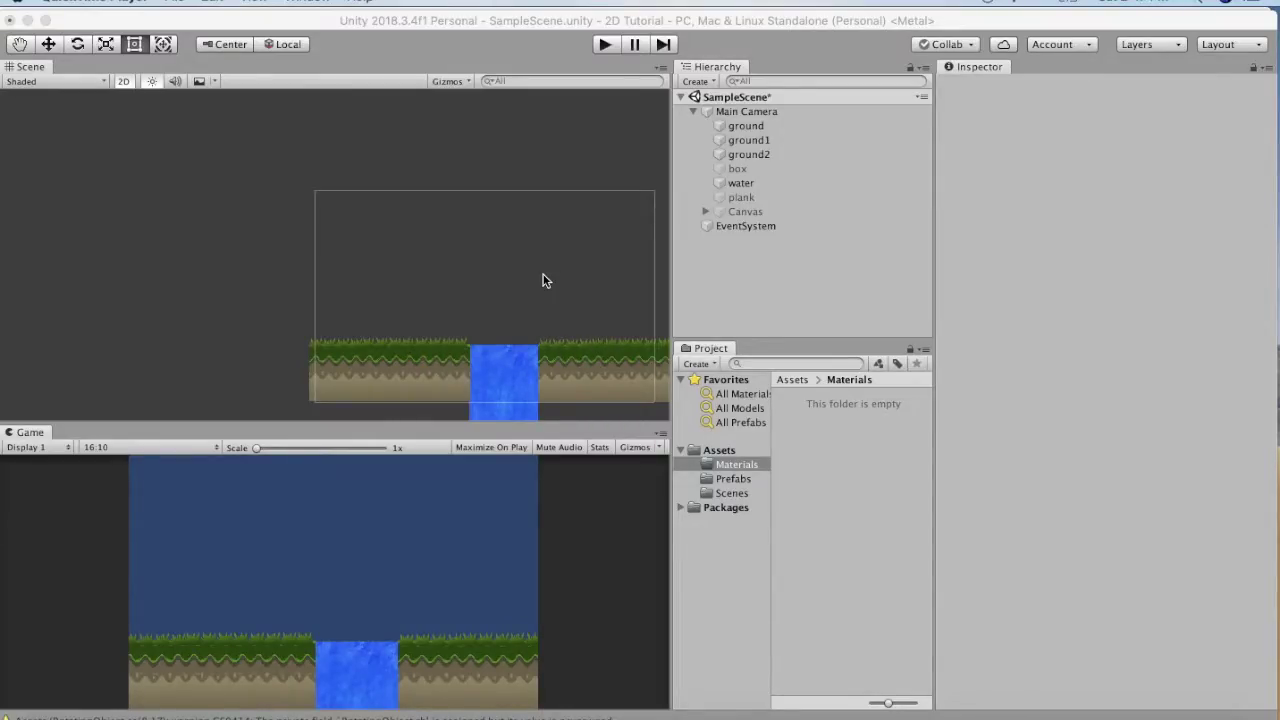
Add a new 2D sprite object to the scene
left_click(352, 20)
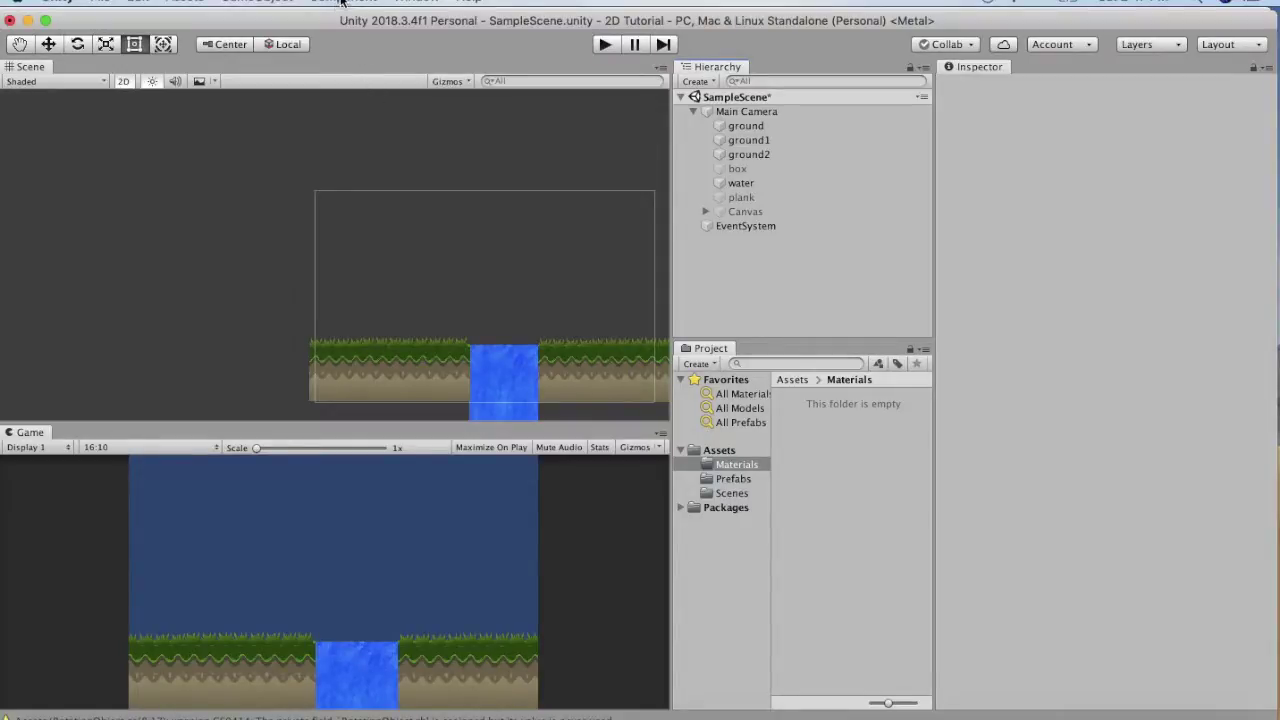
left_click(284, 3)
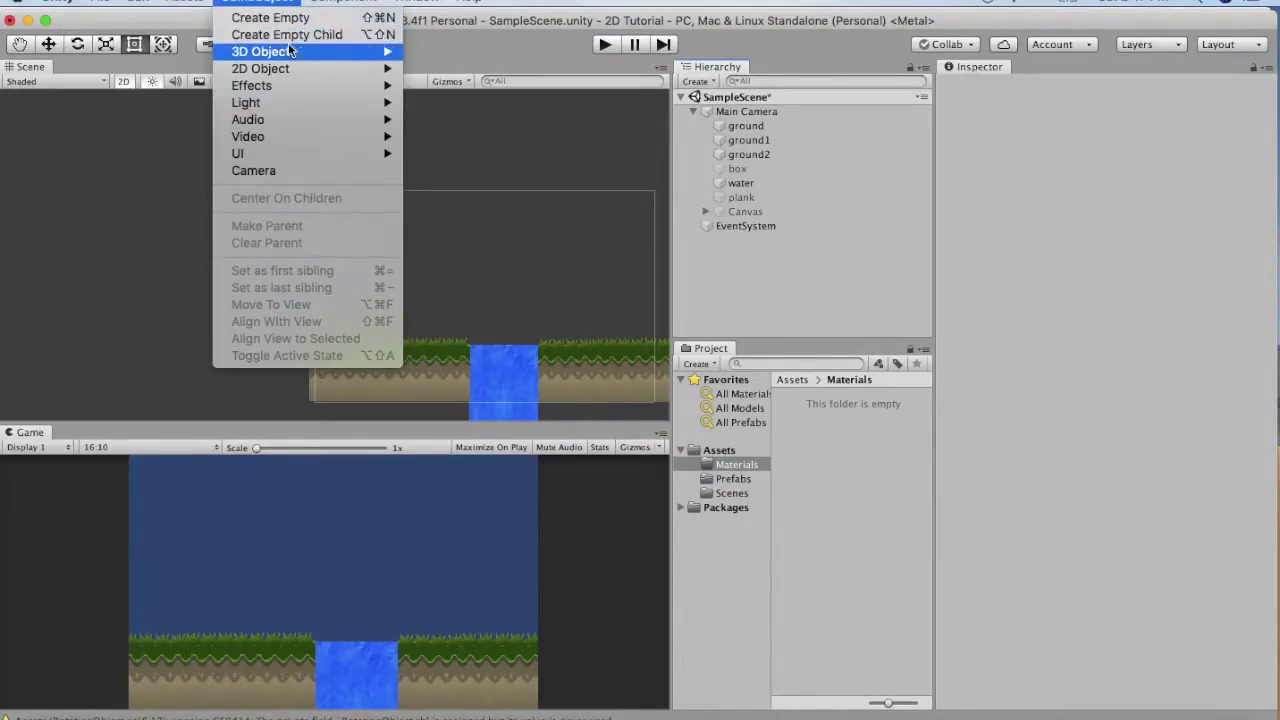
mouse_move(385, 68)
left_click(428, 70)
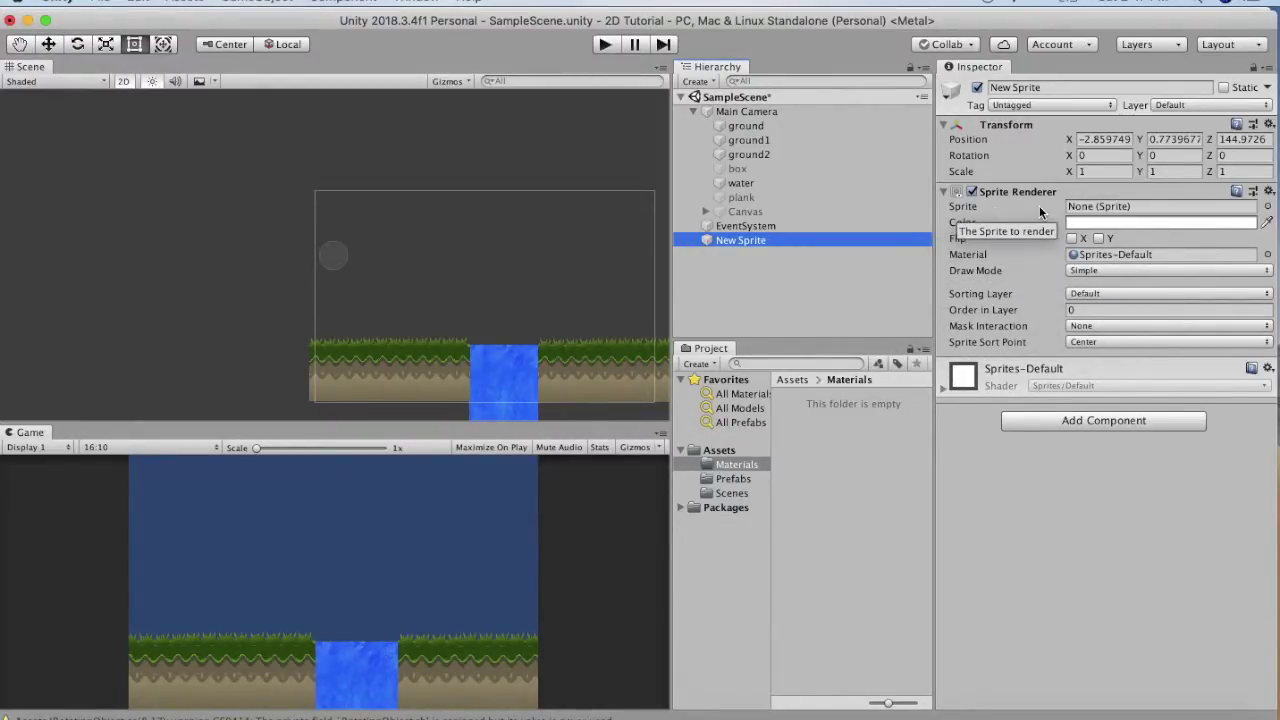
Assign the Body image from Assets to the new sprite and move it to about X -0.88, Y 0.69 inside the camera frame
left_click(720, 450)
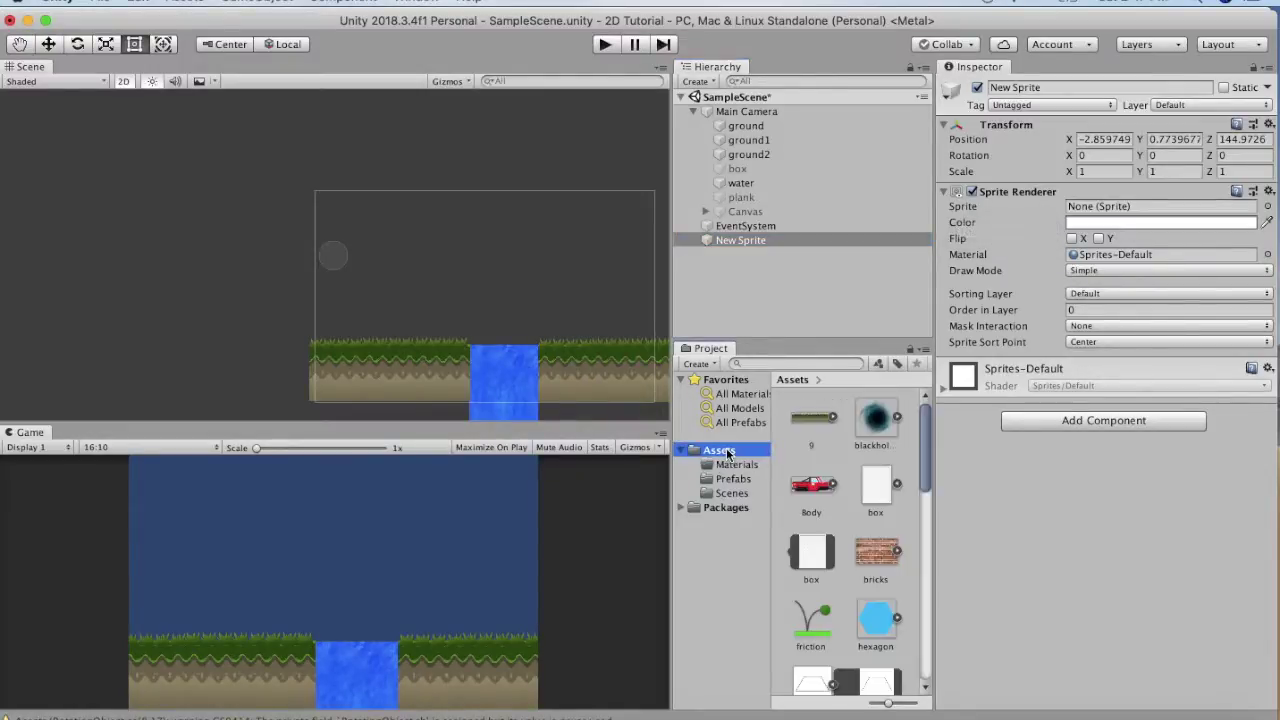
left_click_drag(811, 486, 1108, 206)
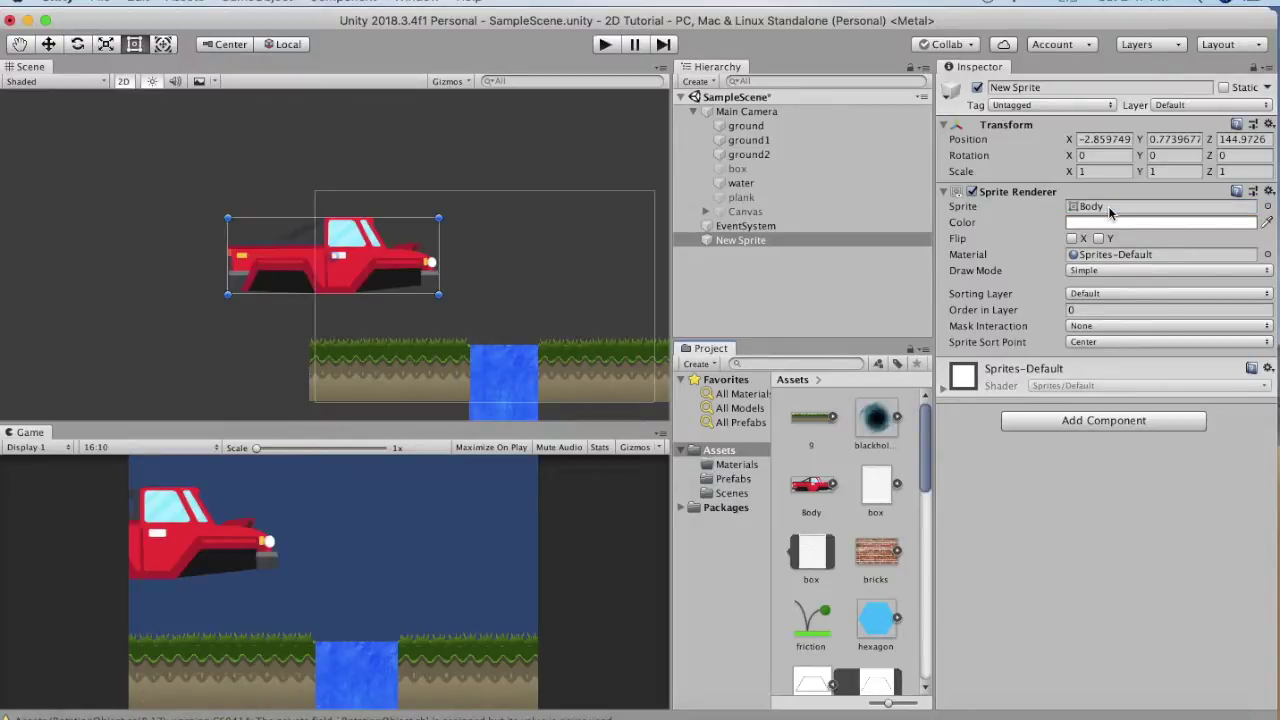
left_click_drag(401, 268, 515, 275)
Replace the new object's image with the soccer ball asset named sprite
scroll(850, 550, "down", 10)
left_click_drag(811, 566, 1104, 206)
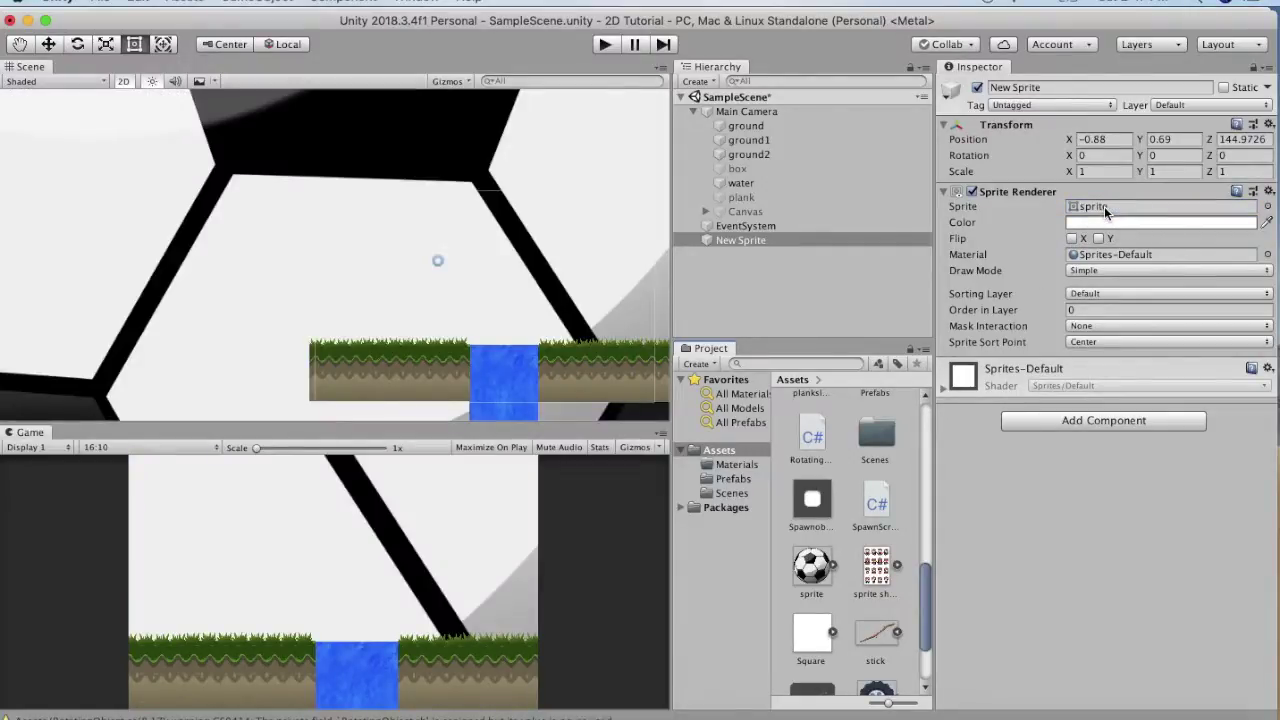
scroll(430, 219, "down", 4)
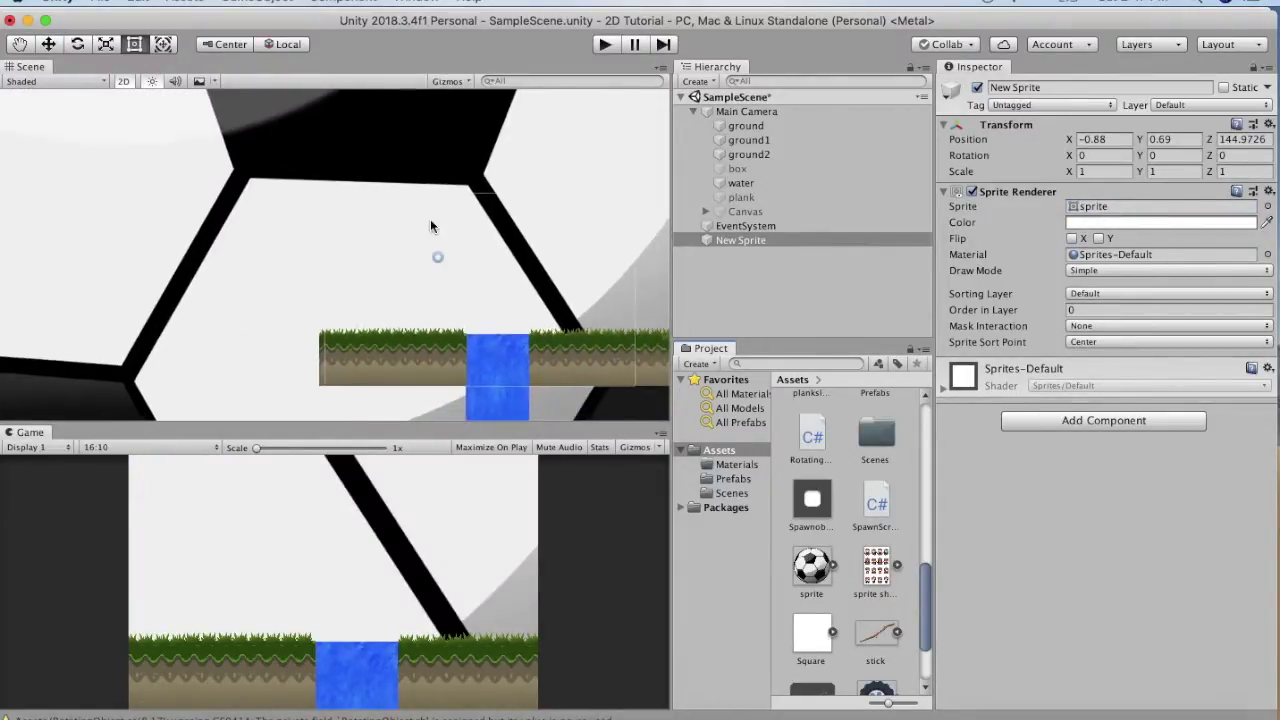
scroll(430, 226, "down", 1)
scroll(430, 226, "up", 3)
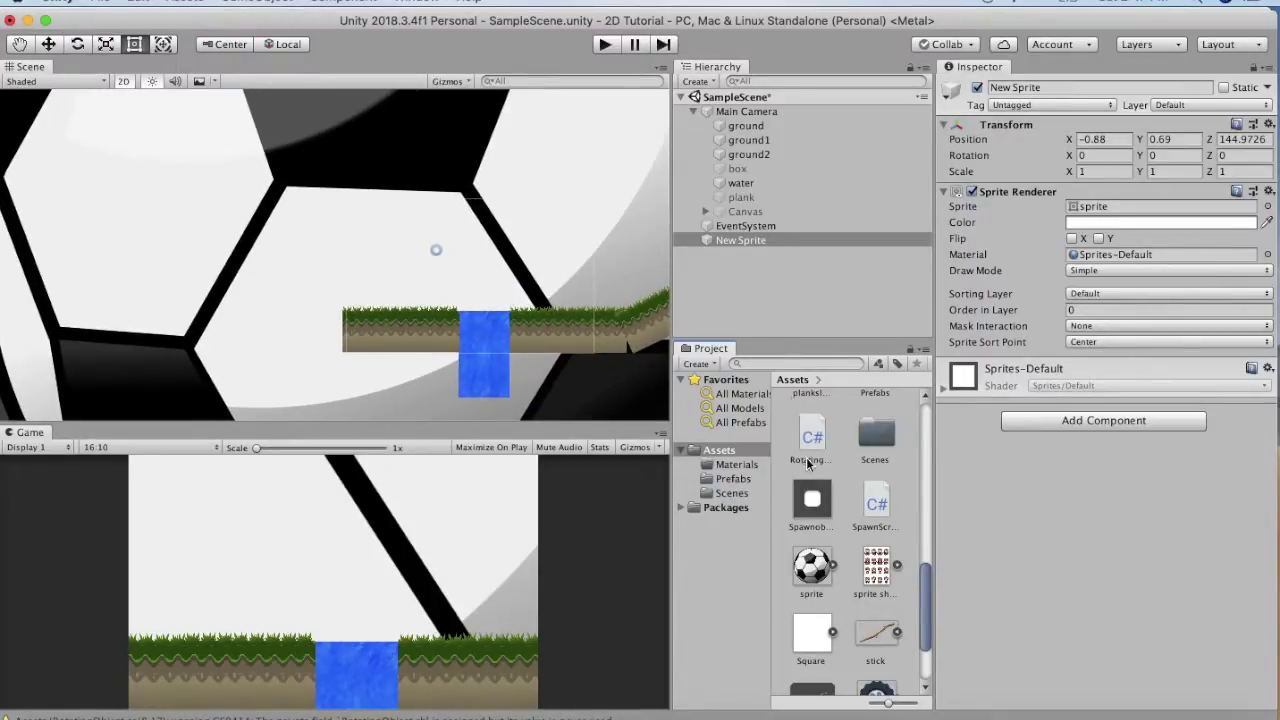
Set the soccer ball texture's Pixels Per Unit to 2048 and apply the import settings
left_click(812, 565)
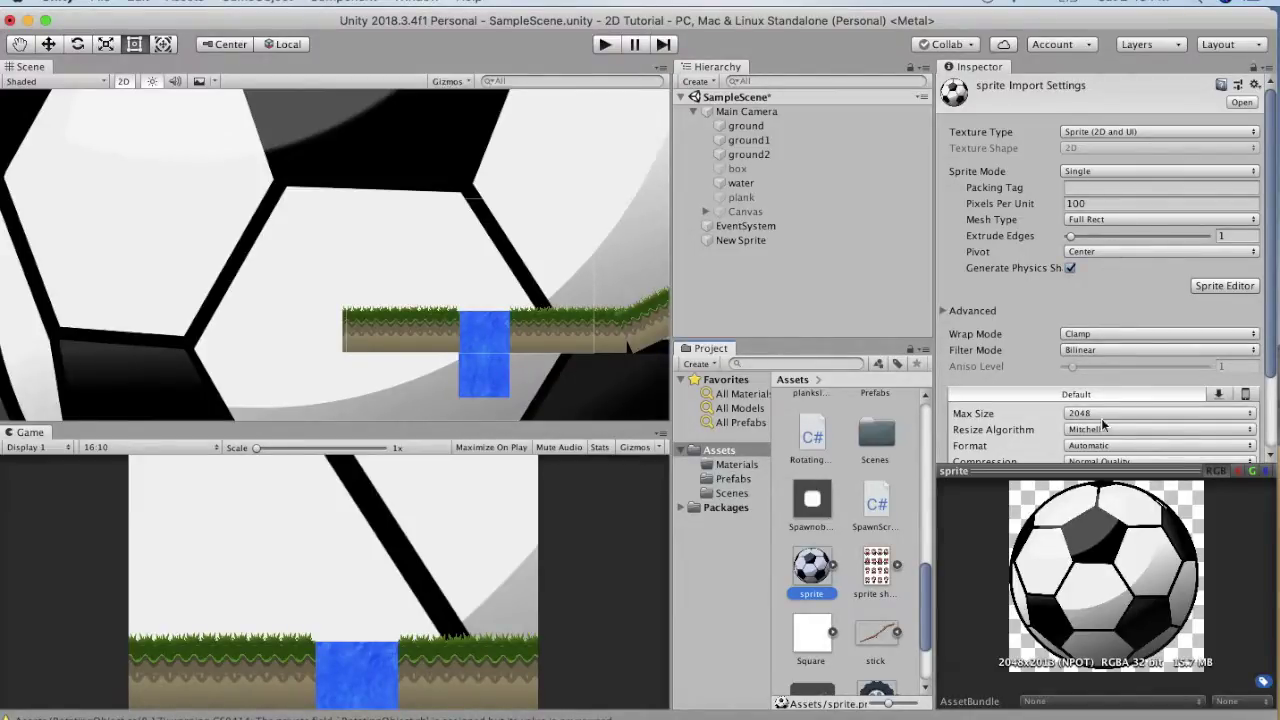
left_click(1104, 203)
type("2048")
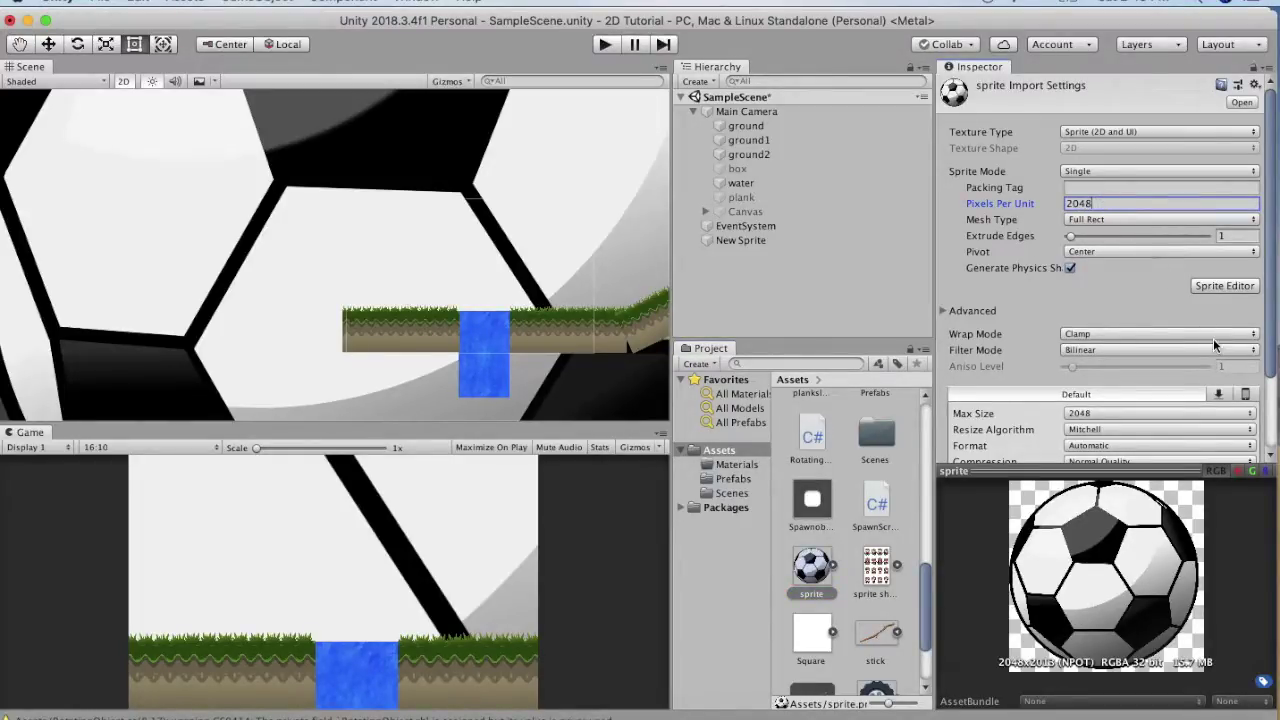
scroll(1213, 338, "down", 3)
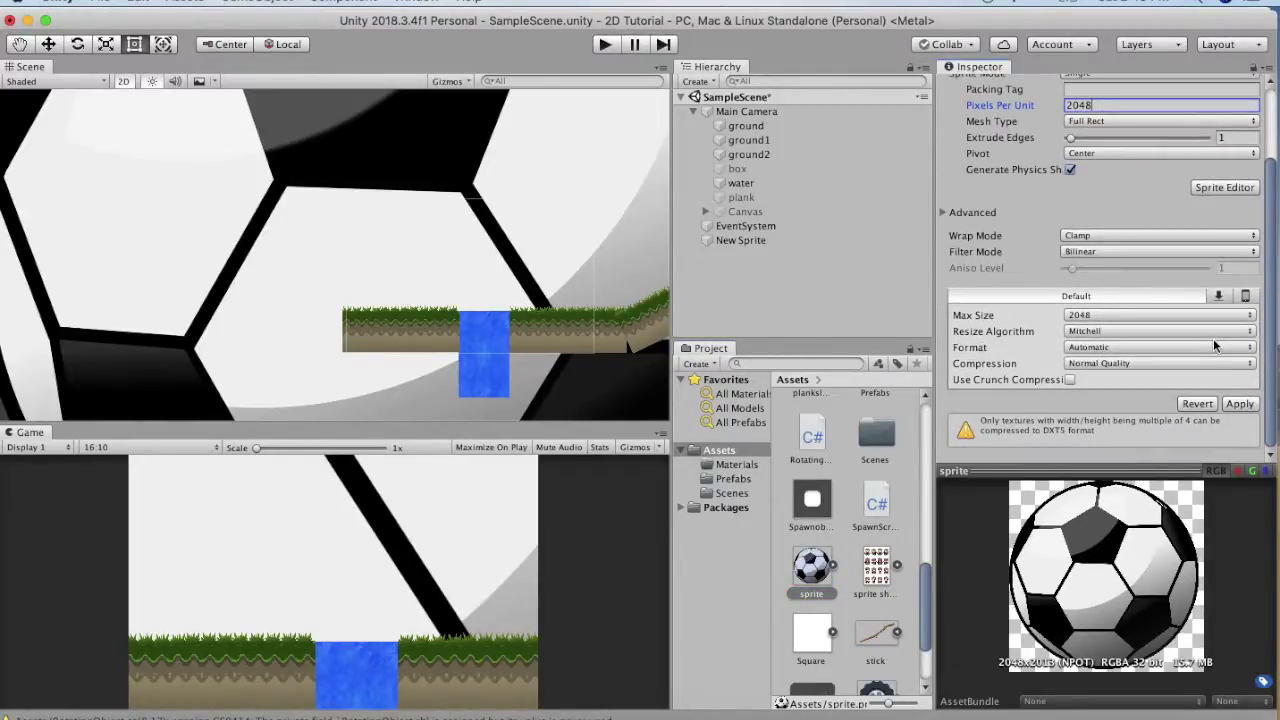
left_click(1240, 403)
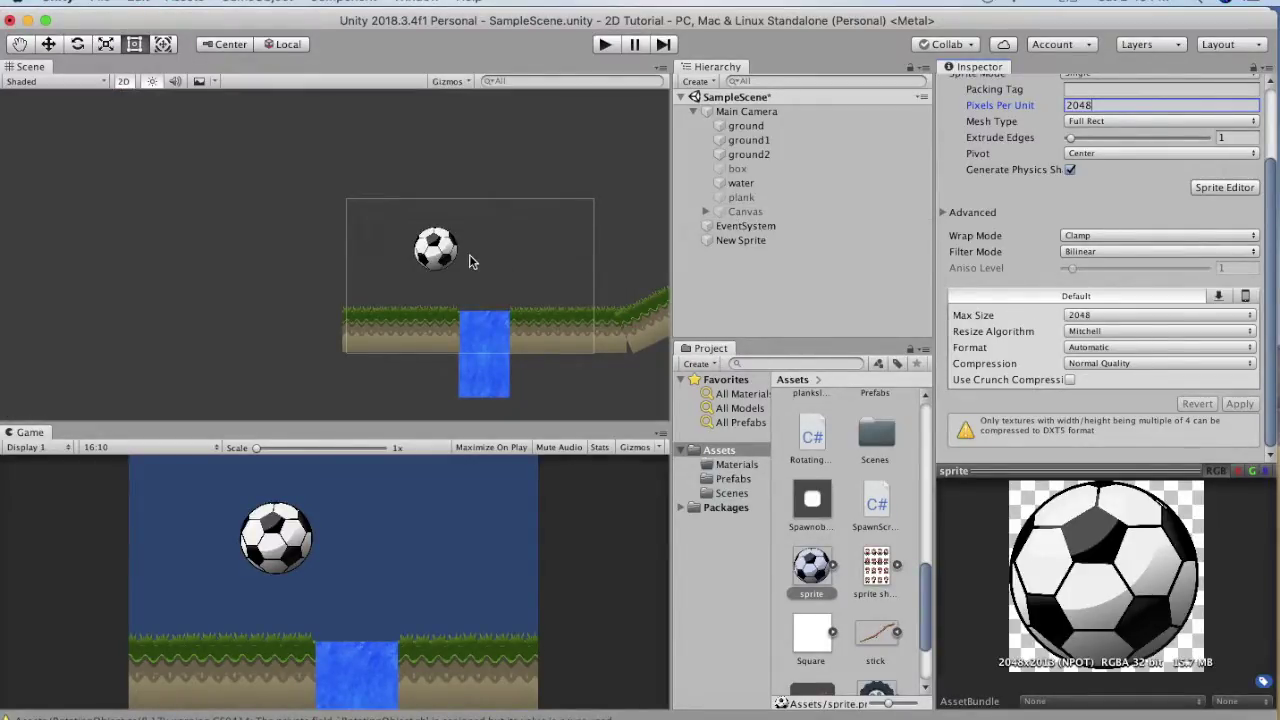
Rename the New Sprite object as Circle
left_click(751, 240)
key("Return")
type("Circle")
key("Return")
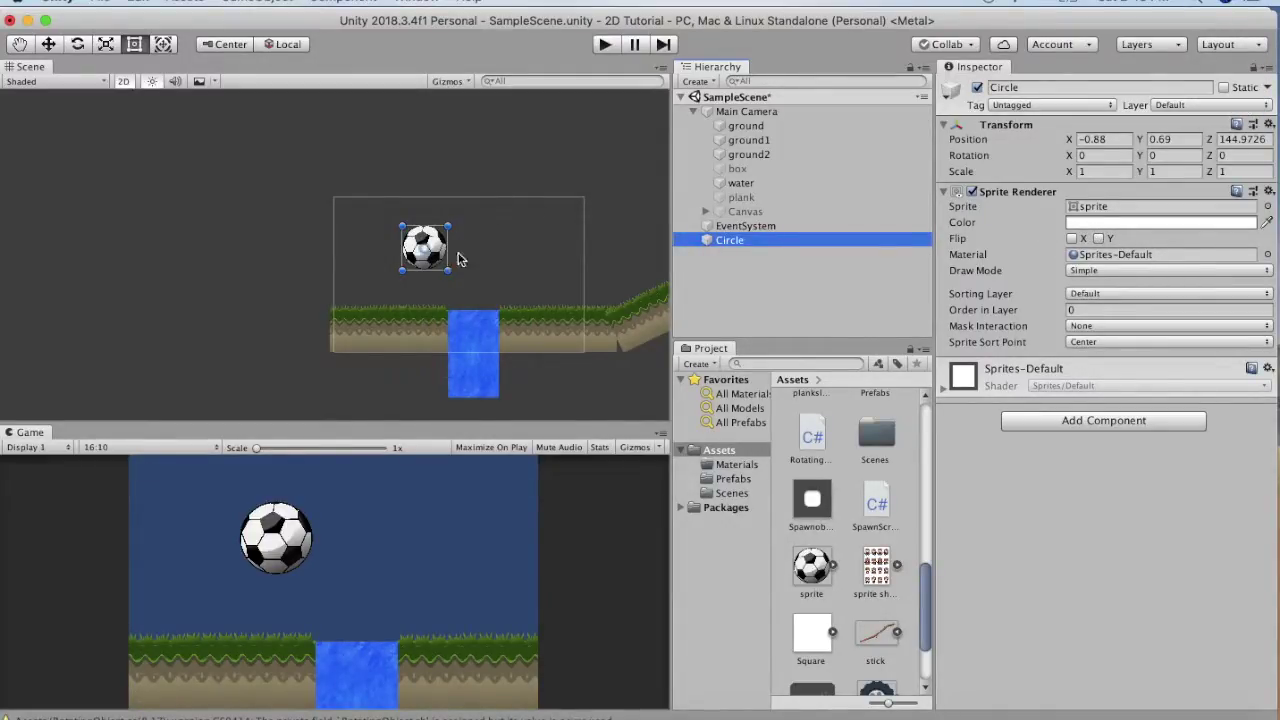
Try a red tint, F11D1D, on the Circle object's Sprite Renderer and cancel the colour change
scroll(451, 264, "up", 4)
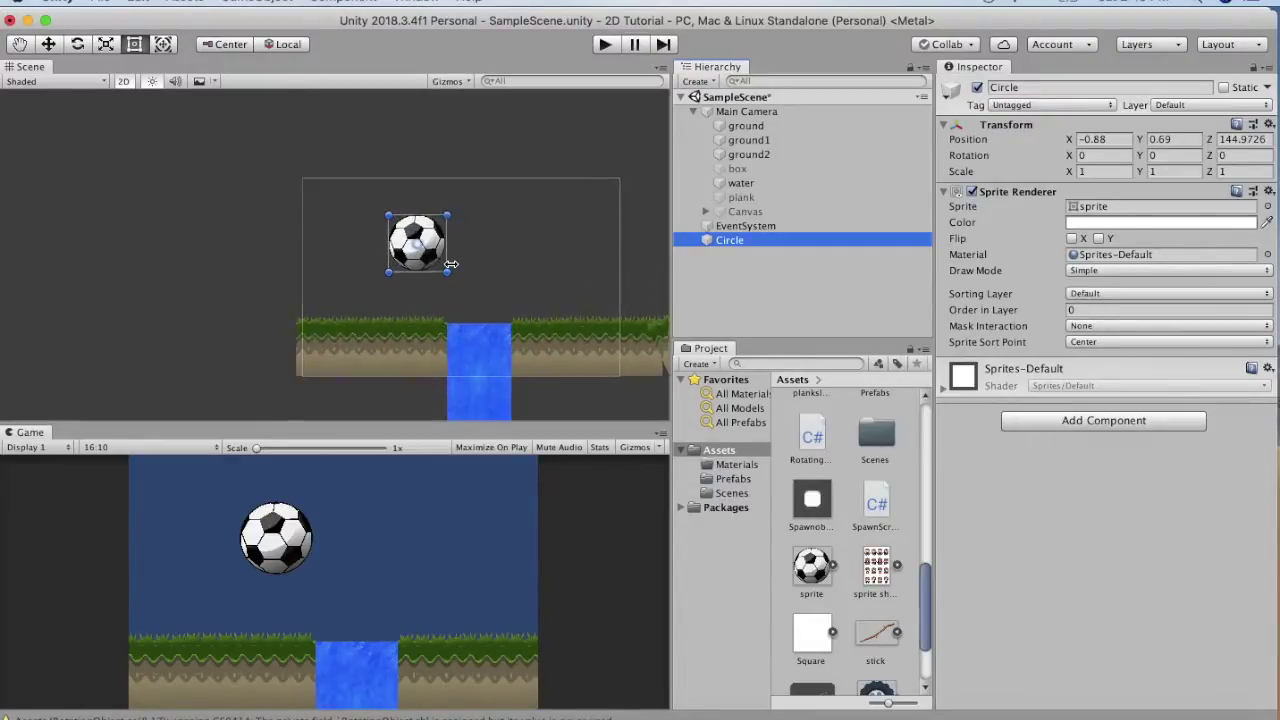
left_click(1101, 224)
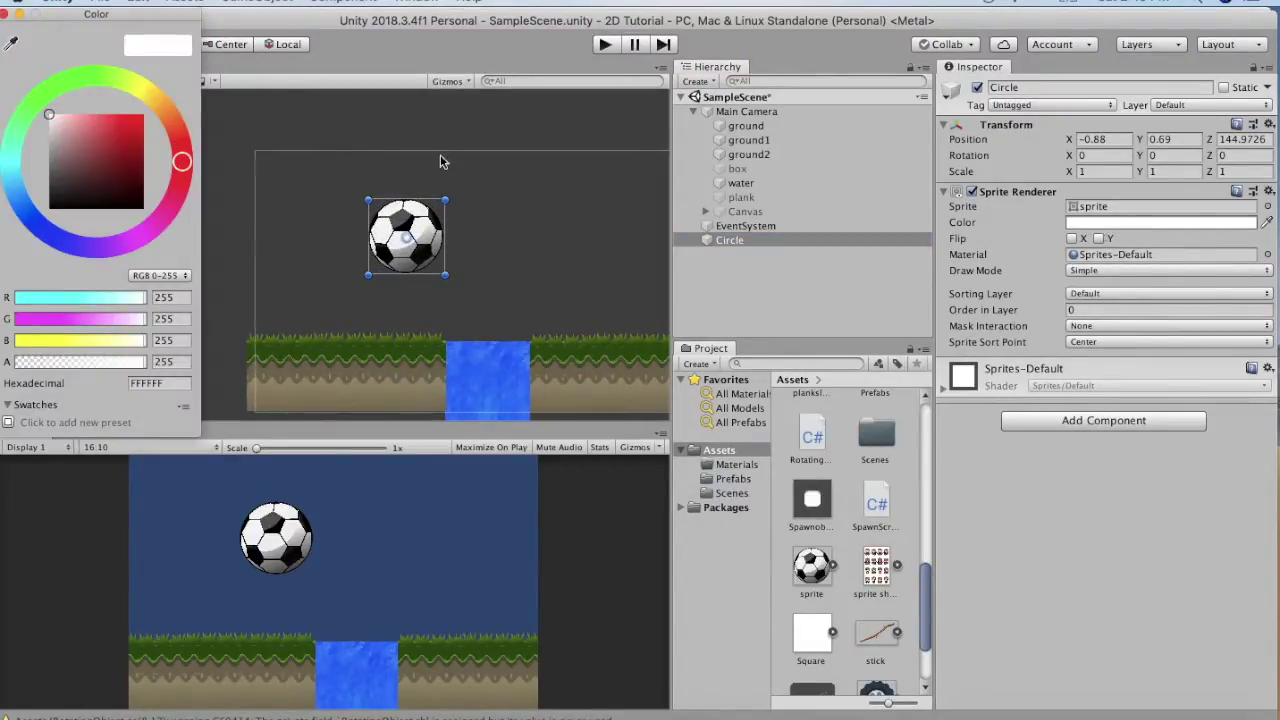
left_click(133, 119)
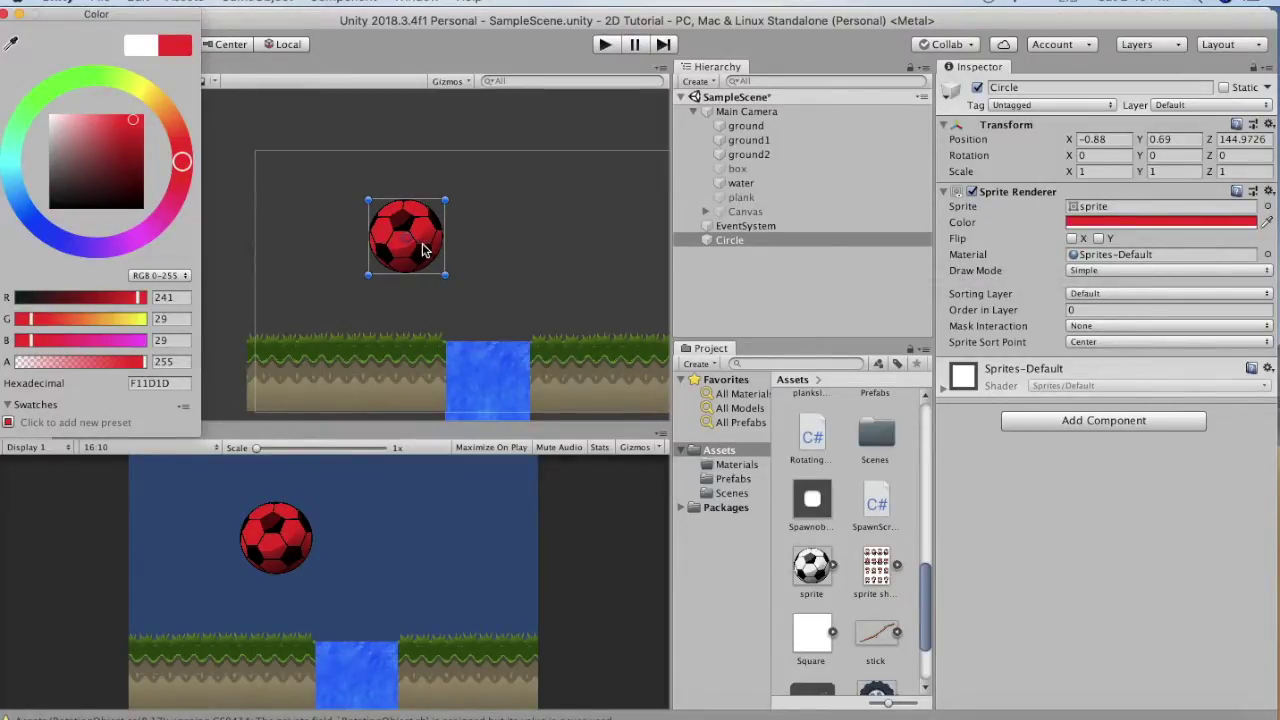
key("Escape")
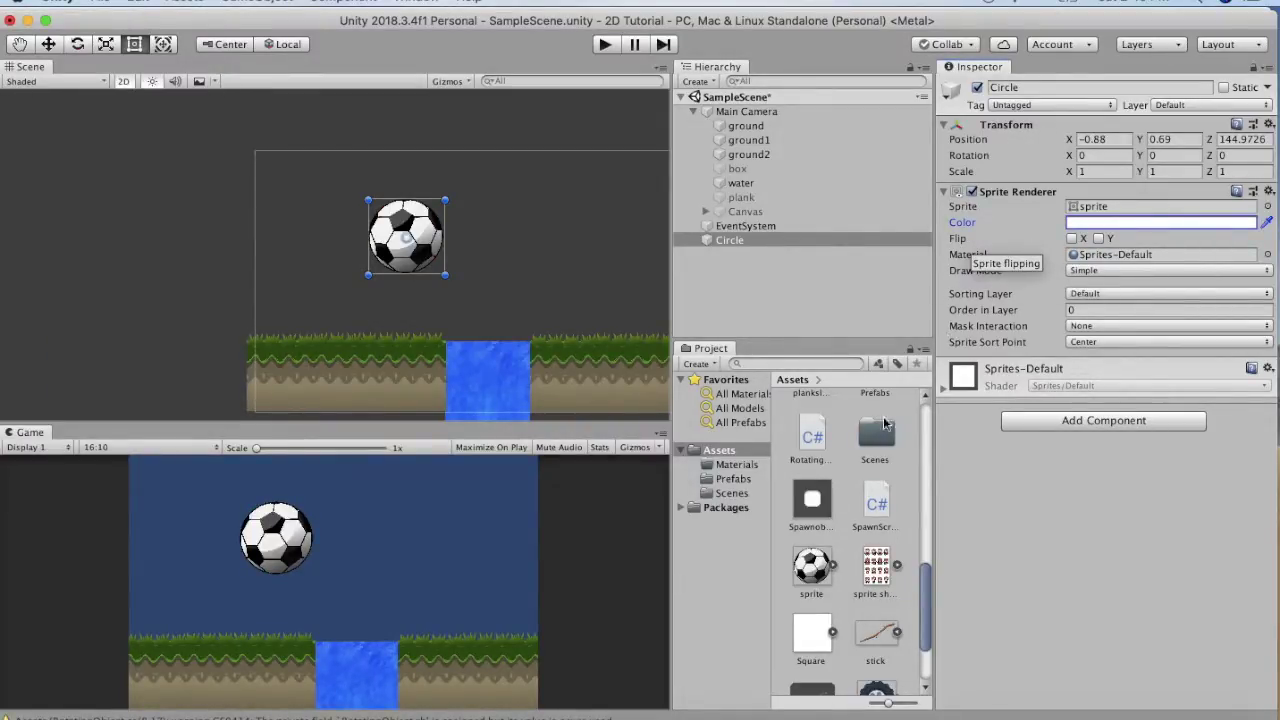
Assign the Body image to the Circle object and try flipping it on the X and Y axes
scroll(872, 443, "up", 5)
scroll(872, 443, "up", 4)
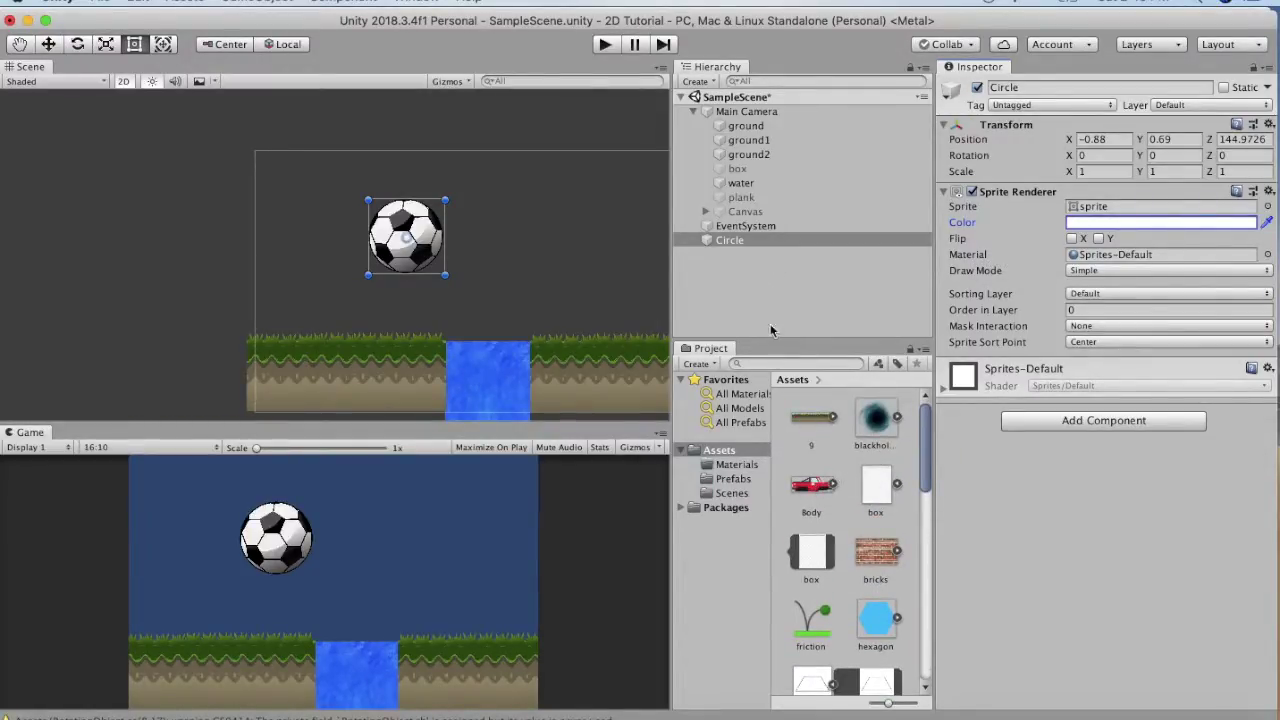
left_click_drag(814, 487, 1091, 210)
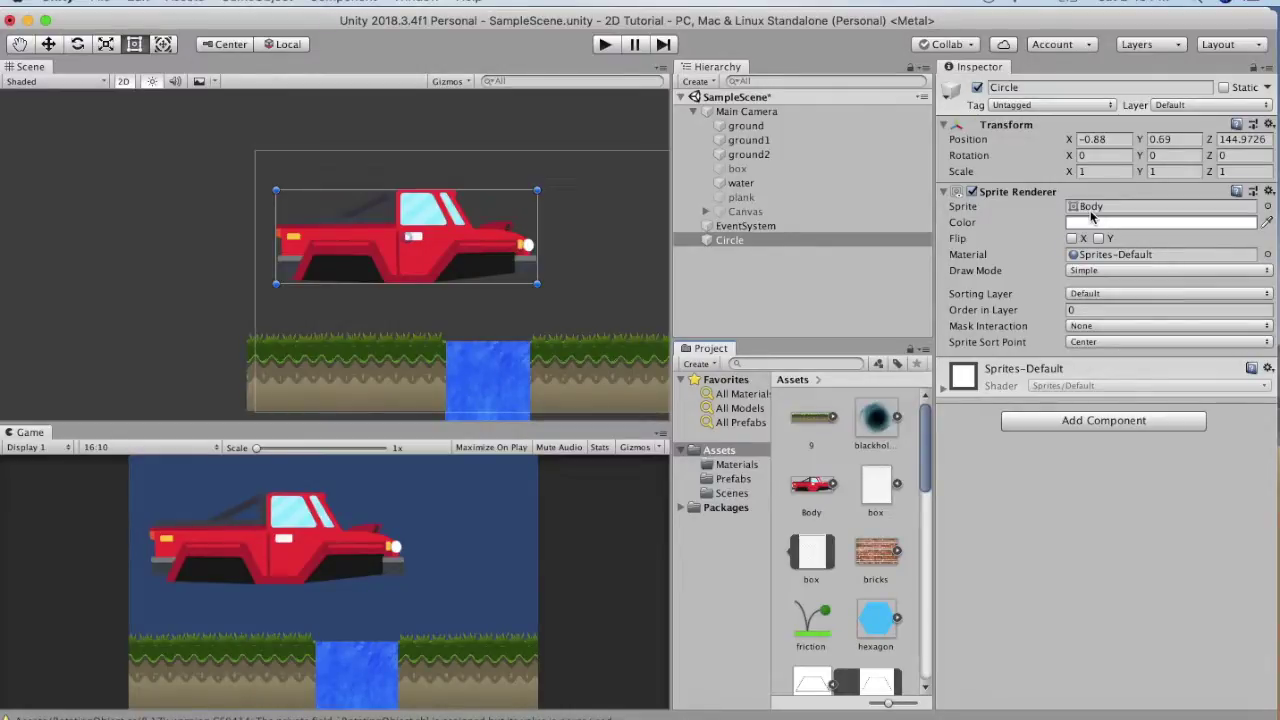
left_click(1072, 239)
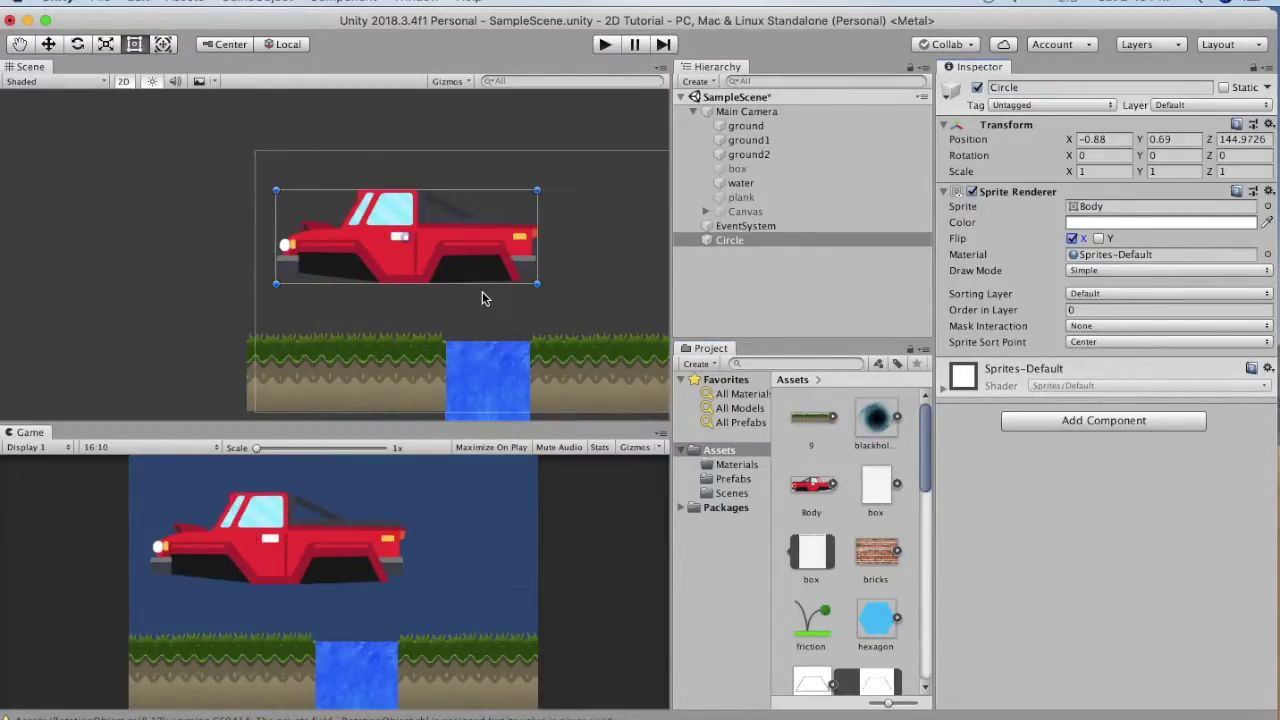
left_click(1099, 239)
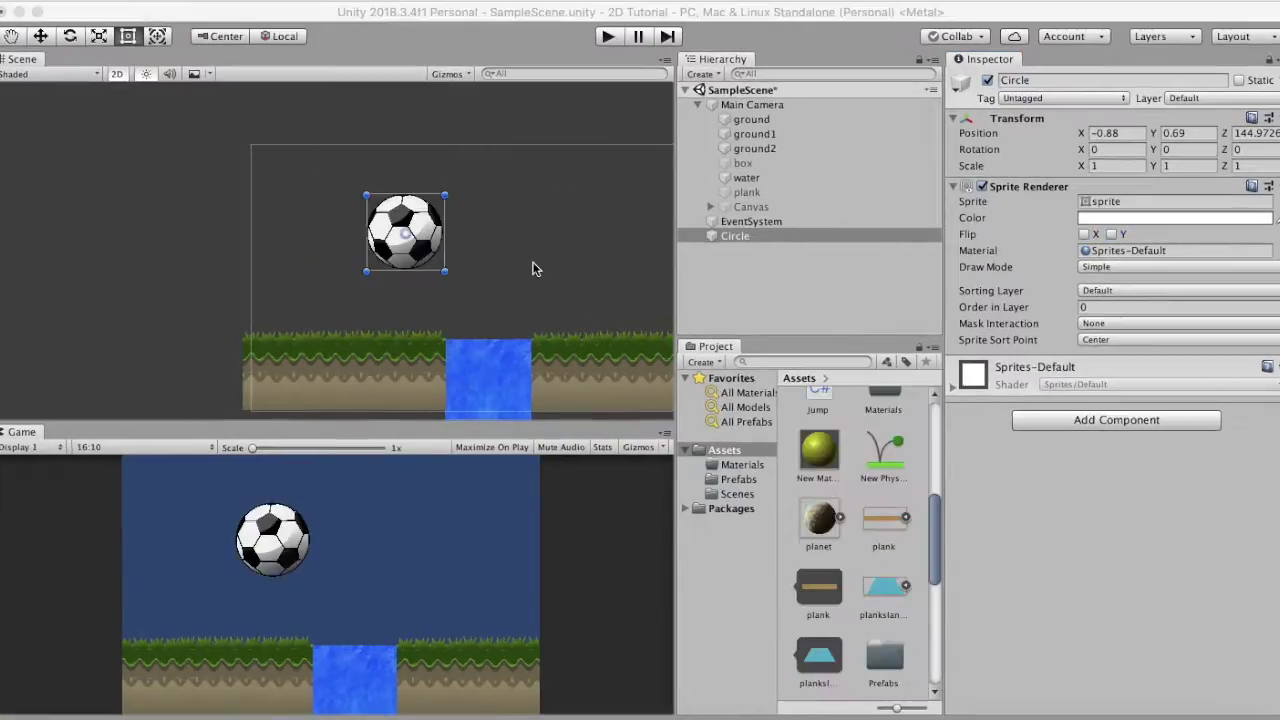
Assign the white Square image from Assets to the Circle object's Sprite Renderer
left_click(764, 234)
scroll(900, 595, "down", 5)
scroll(900, 595, "down", 4)
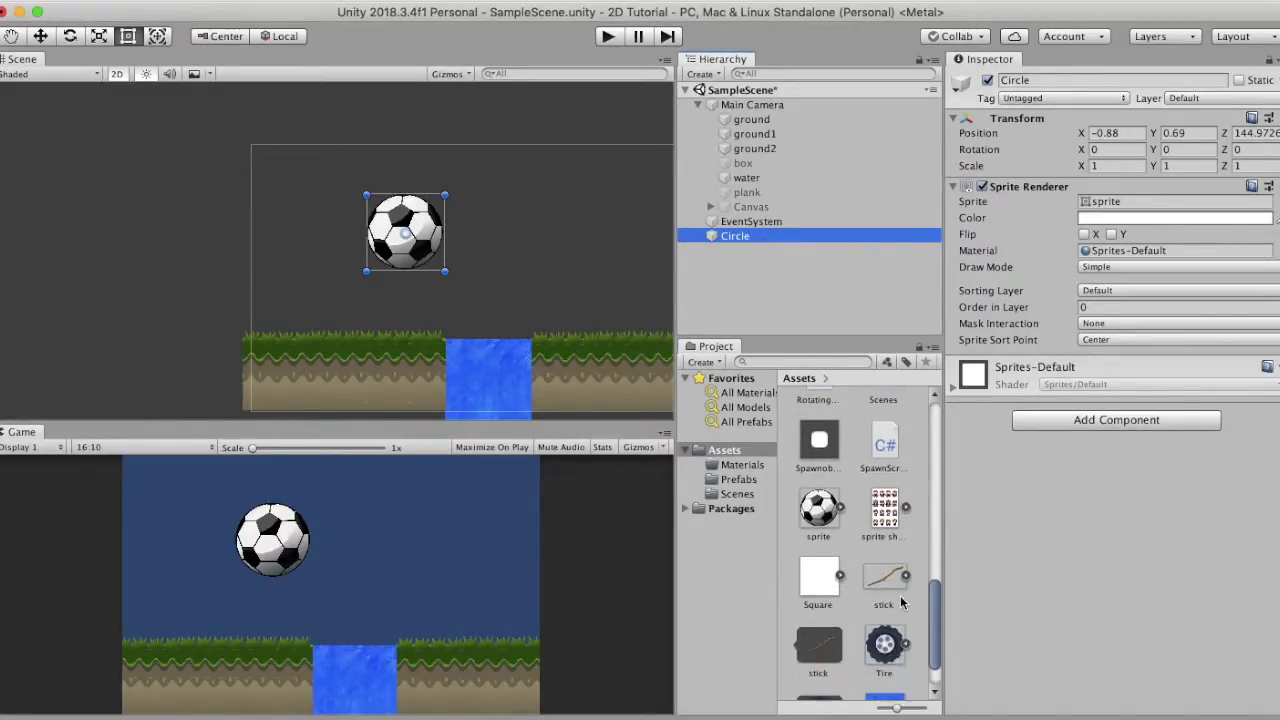
left_click_drag(808, 586, 1133, 200)
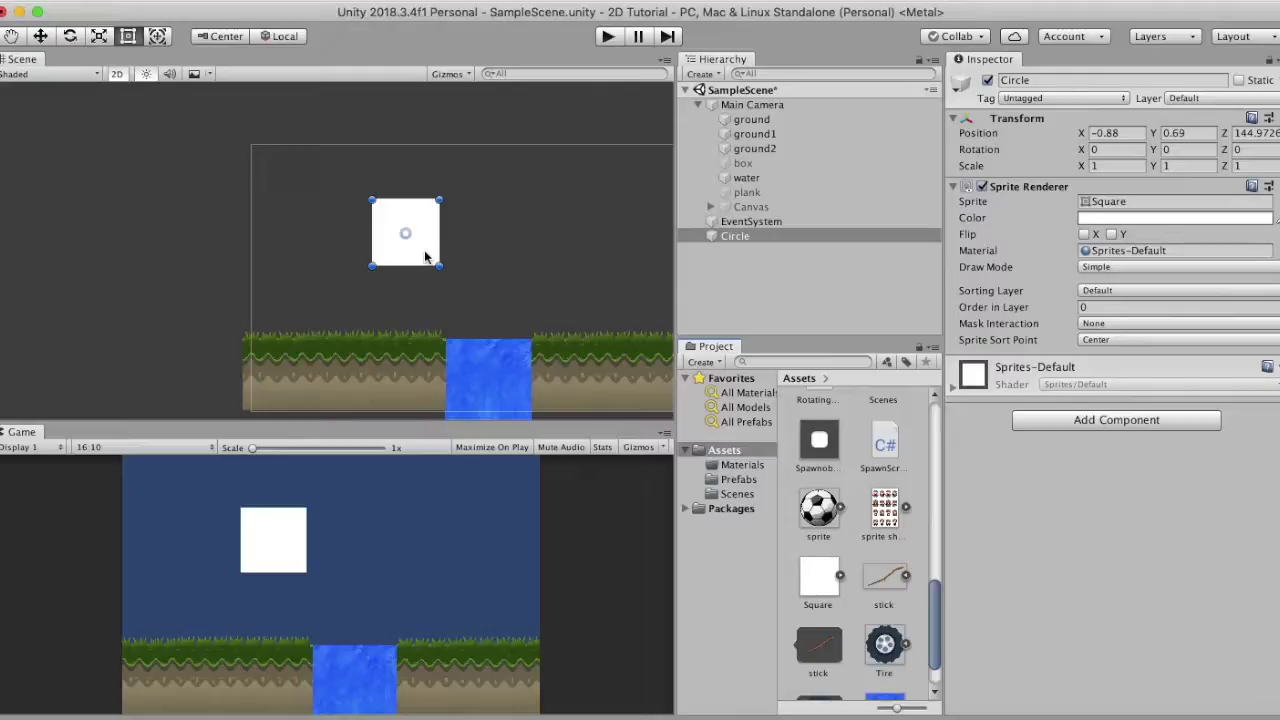
Create a material named Red in the Materials folder
left_click(742, 466)
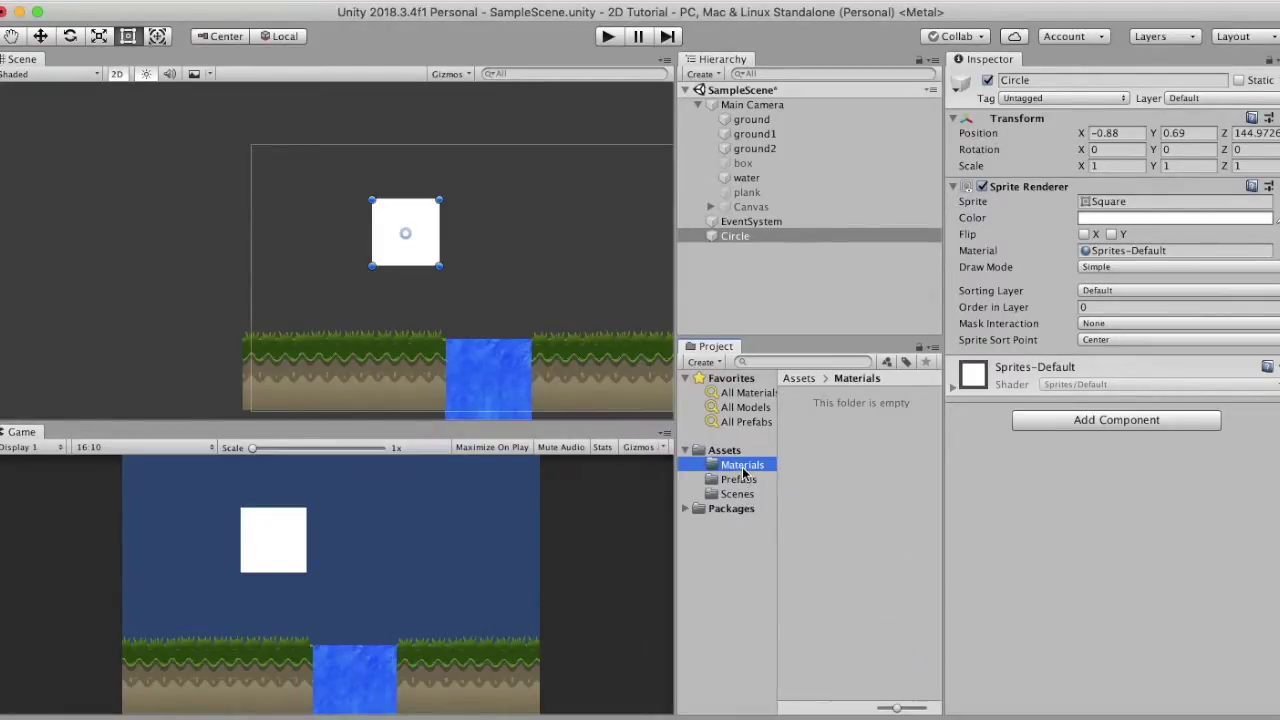
right_click(847, 424)
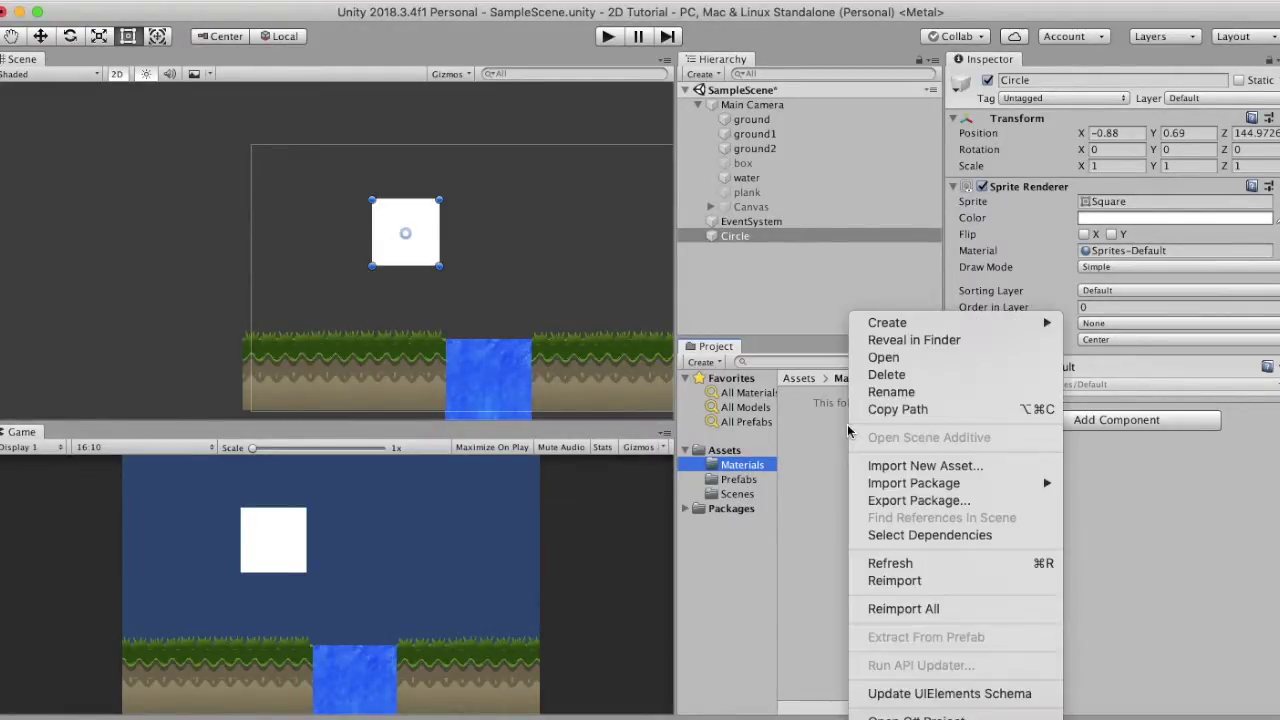
mouse_move(930, 322)
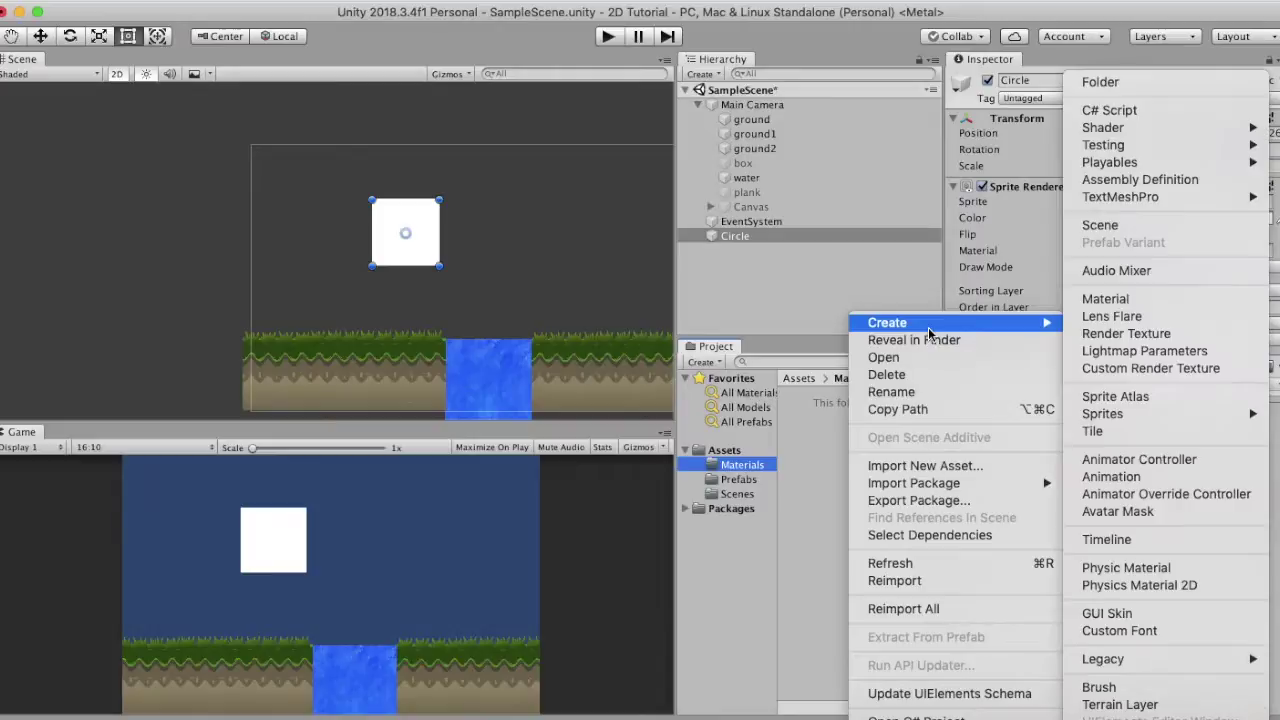
left_click(1135, 291)
type("Red")
key("Return")
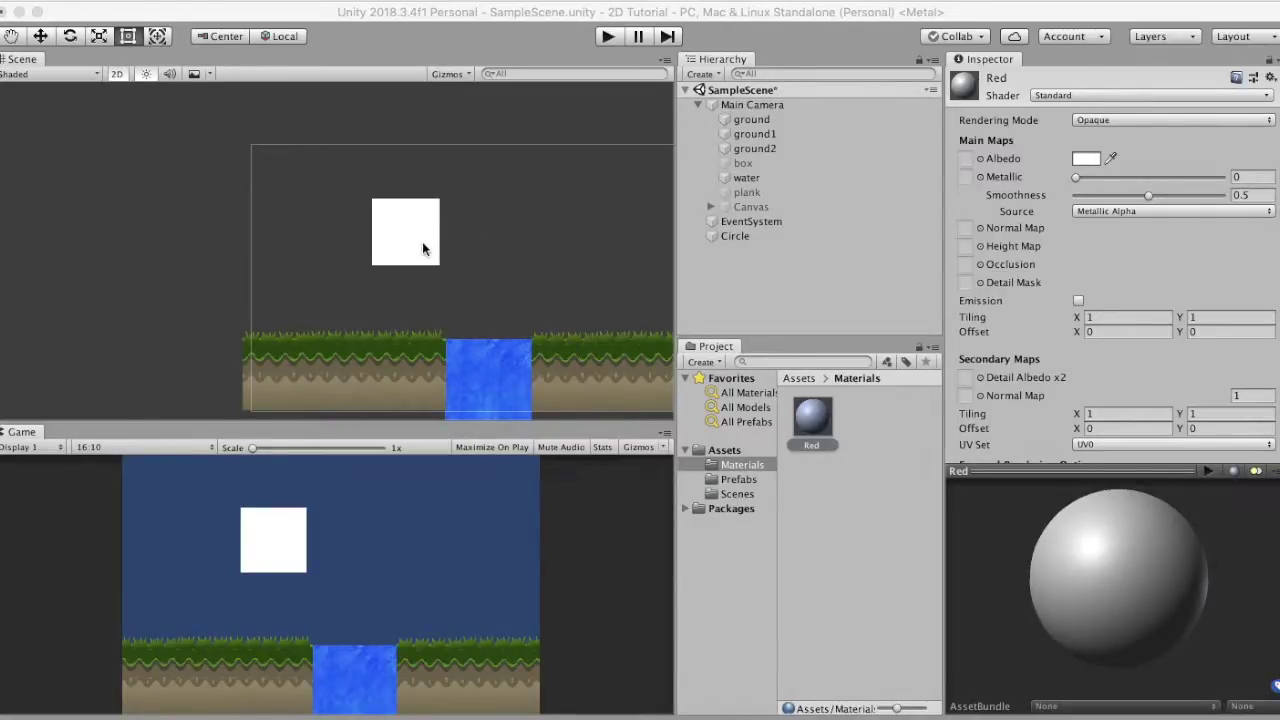
Change the Red material's shader to Sprites/Diffuse
left_click(1083, 97)
mouse_move(1050, 246)
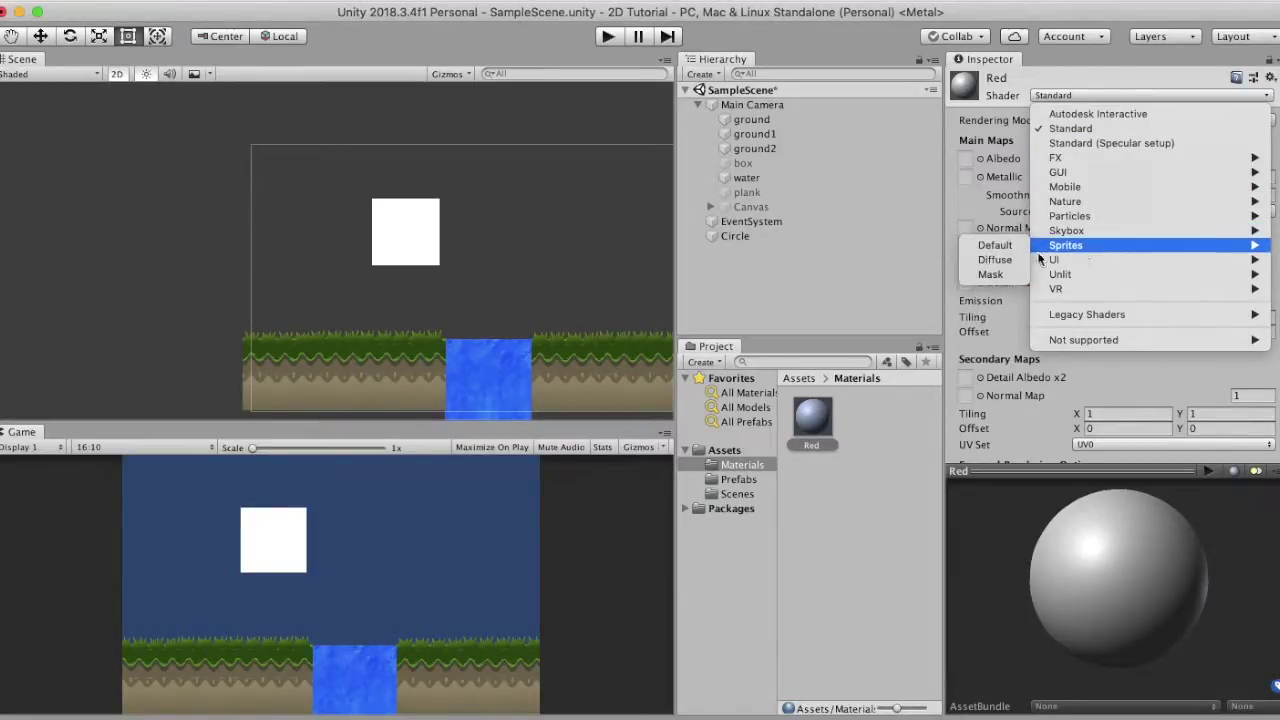
left_click(996, 259)
Tint the Red material with D71414, apply it to the white square in the scene, and select the Circle object
left_click(1252, 121)
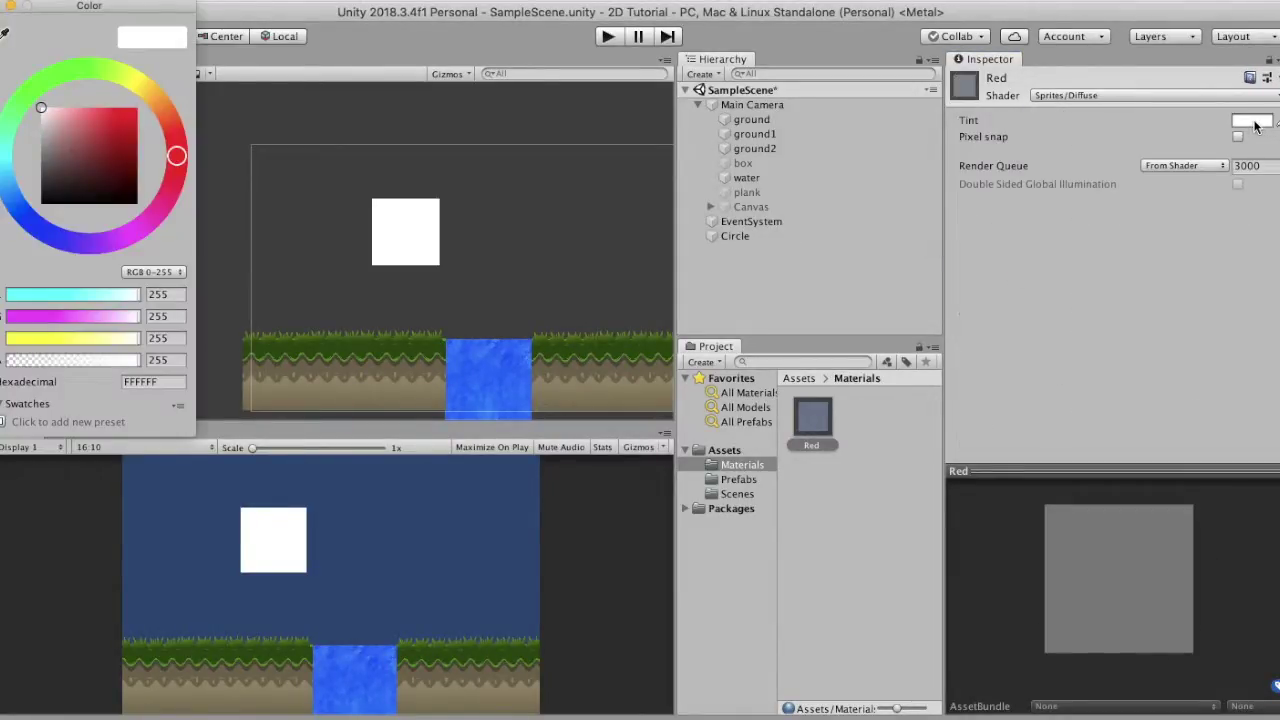
left_click(129, 123)
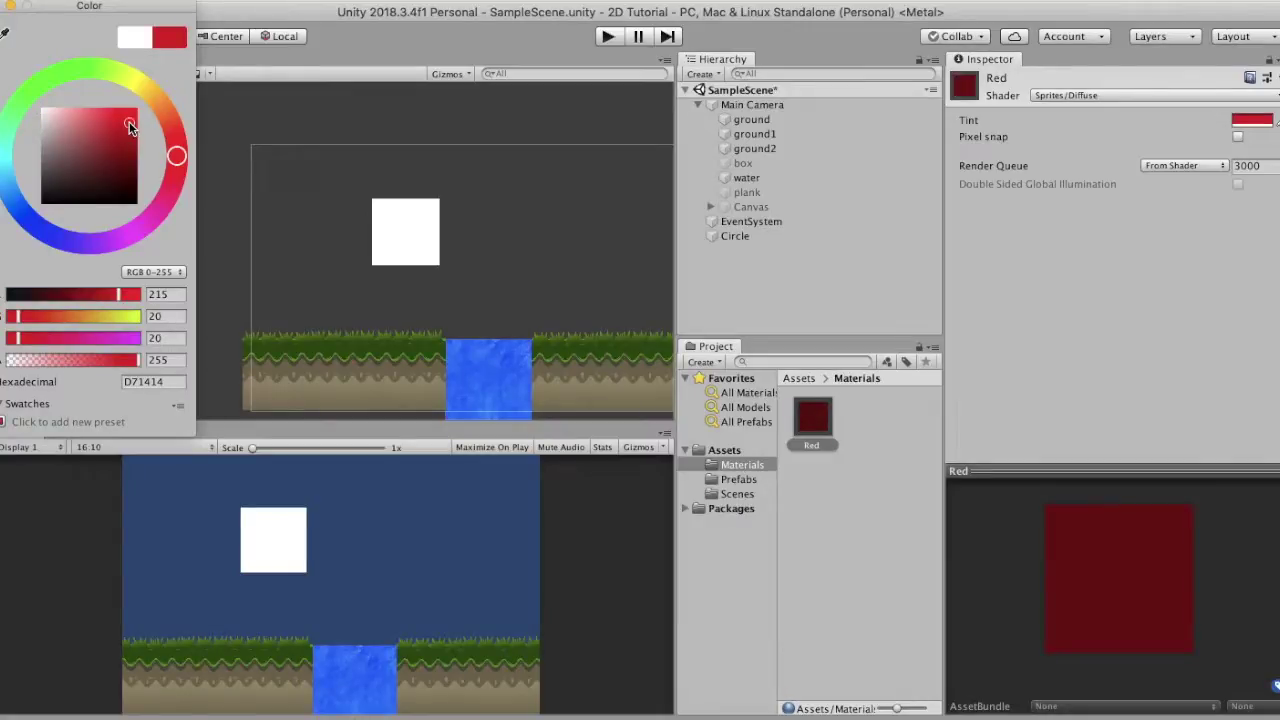
left_click_drag(812, 418, 402, 232)
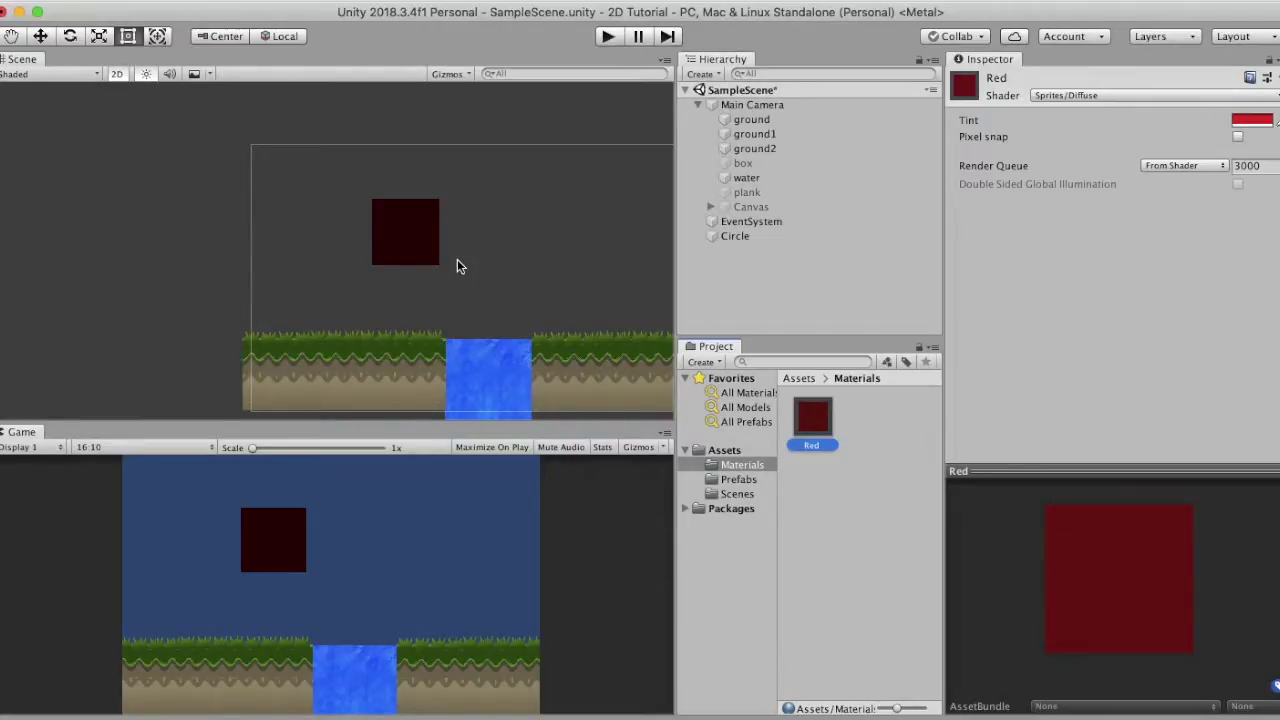
left_click(735, 236)
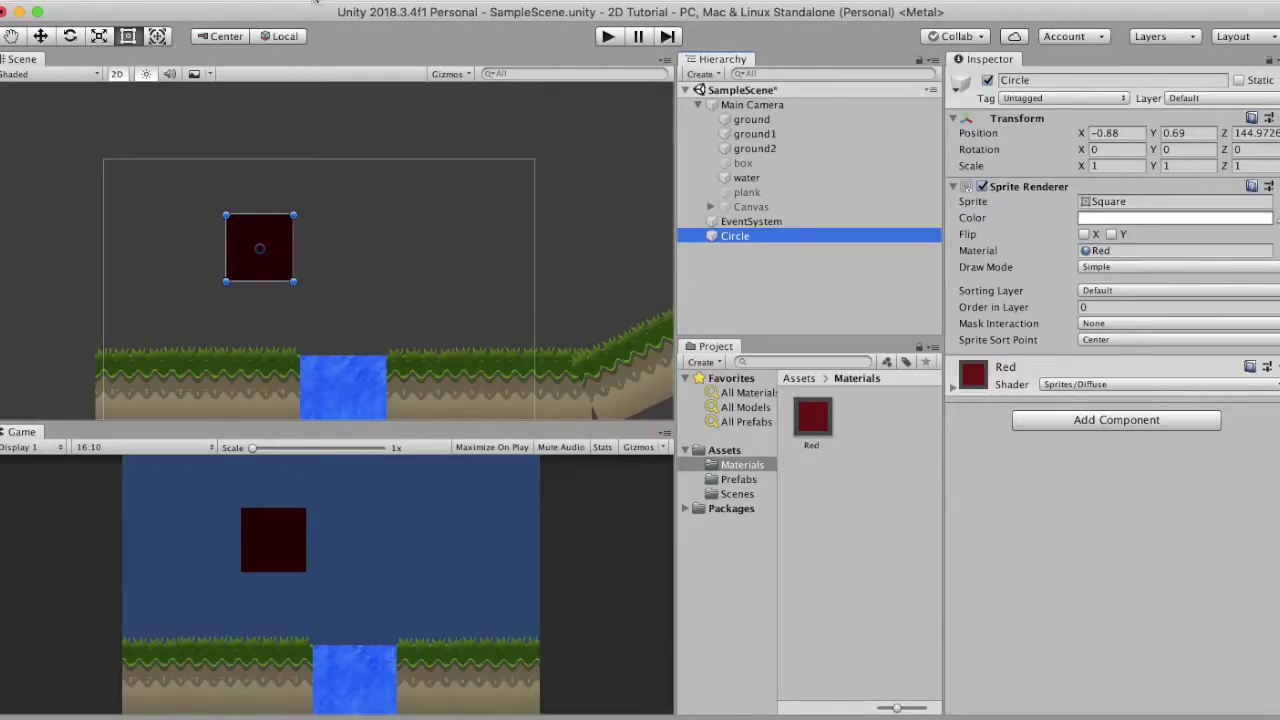
Add a 3D cube to the scene and place it beside the square at about X 1.3, Y 0.72
left_click(277, 2)
mouse_move(280, 44)
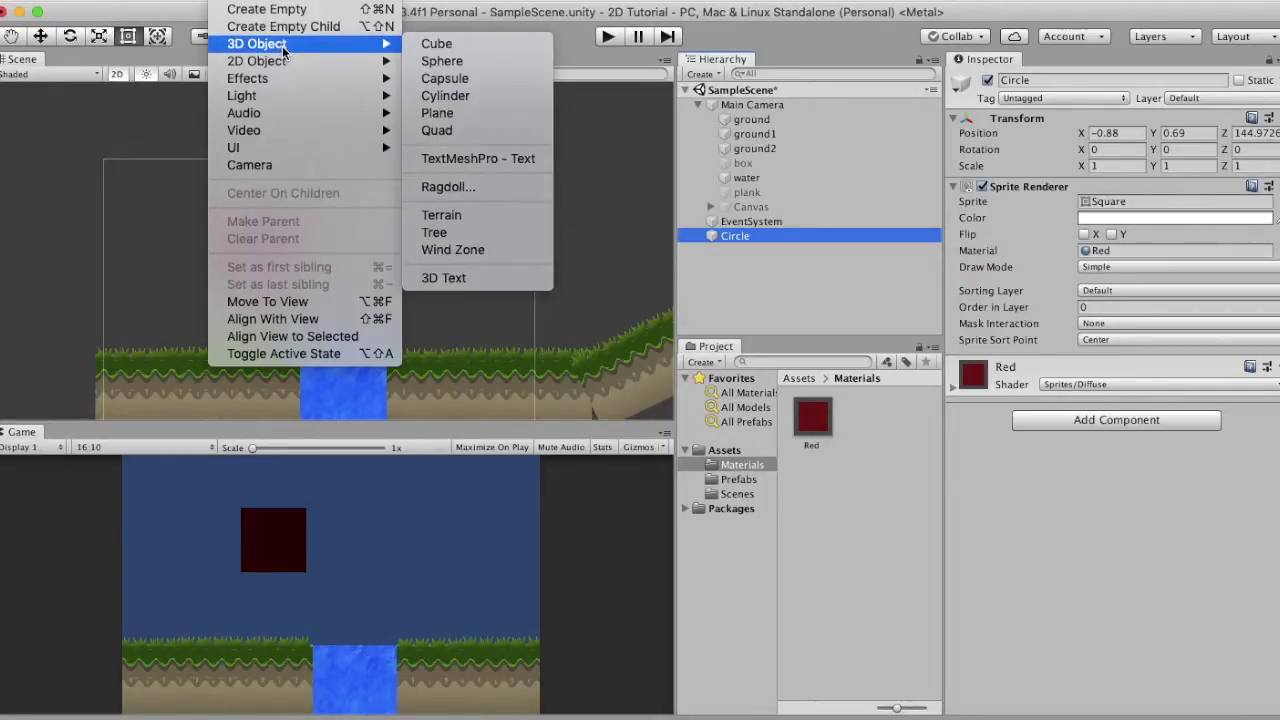
left_click(438, 42)
left_click_drag(353, 260, 435, 253)
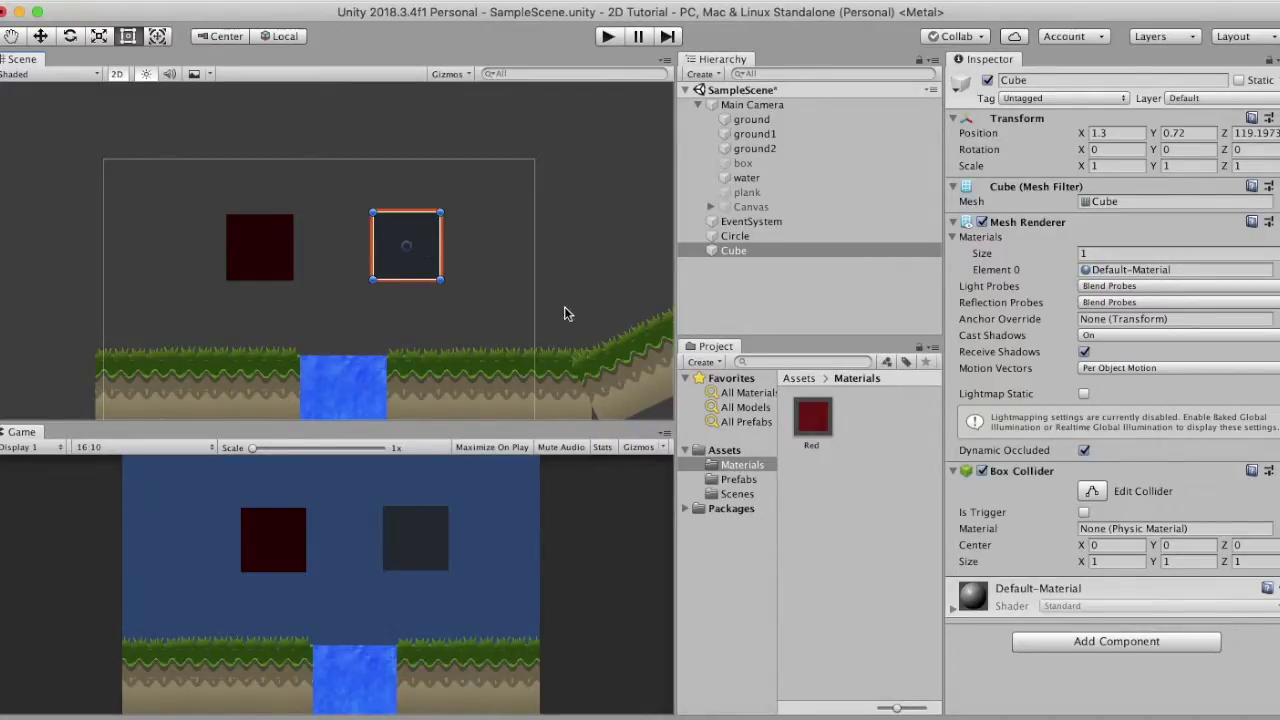
Add a directional light to the scene, set its Y position to 2.26 and adjust its Z position
left_click(730, 300)
right_click(731, 305)
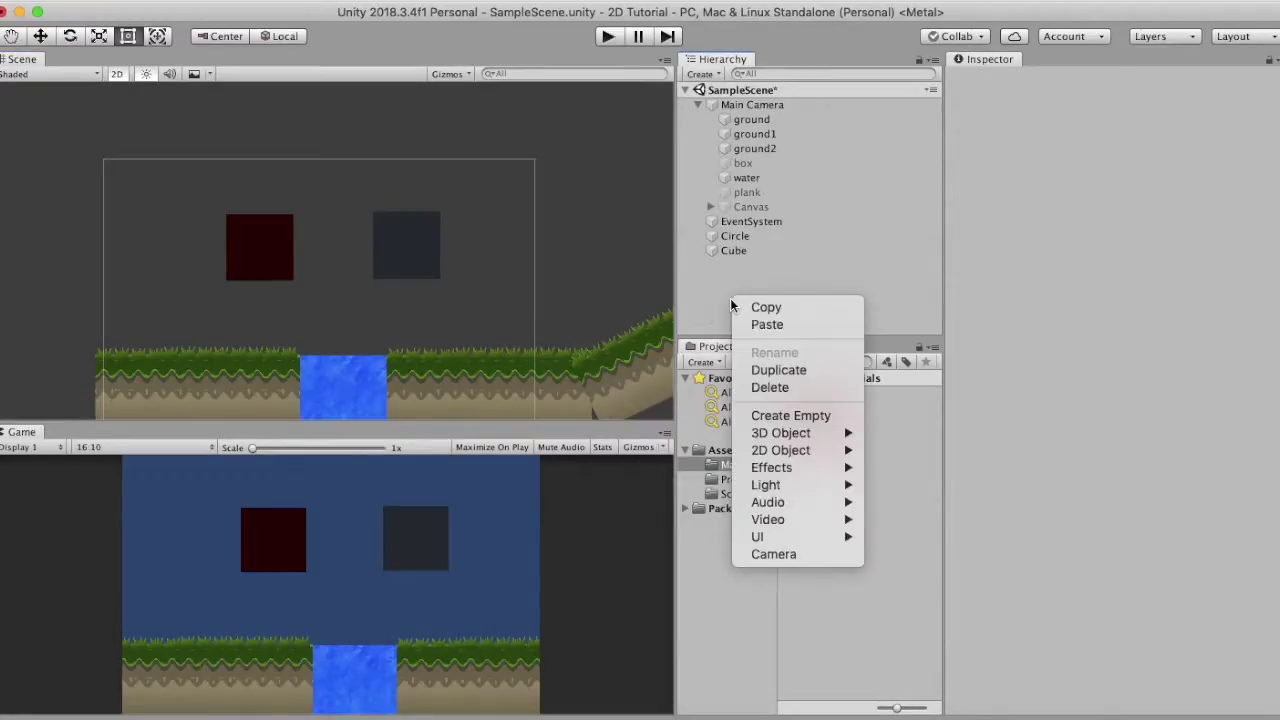
mouse_move(783, 488)
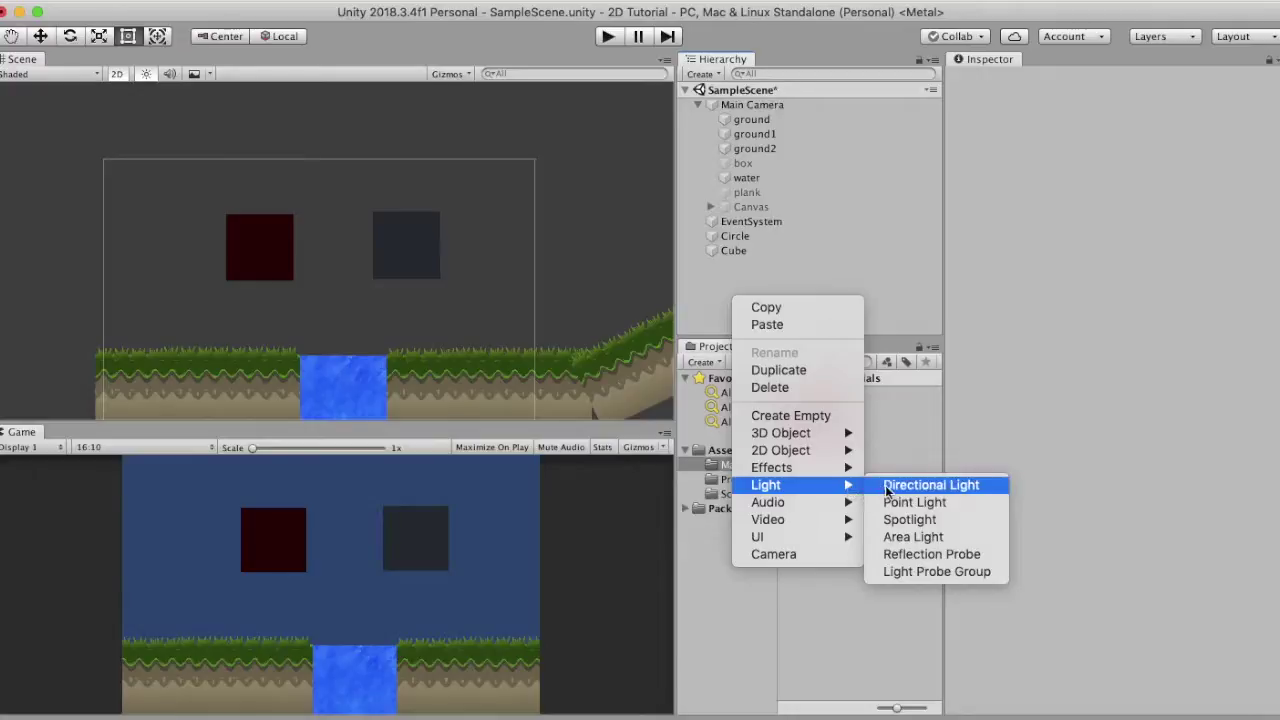
left_click(887, 488)
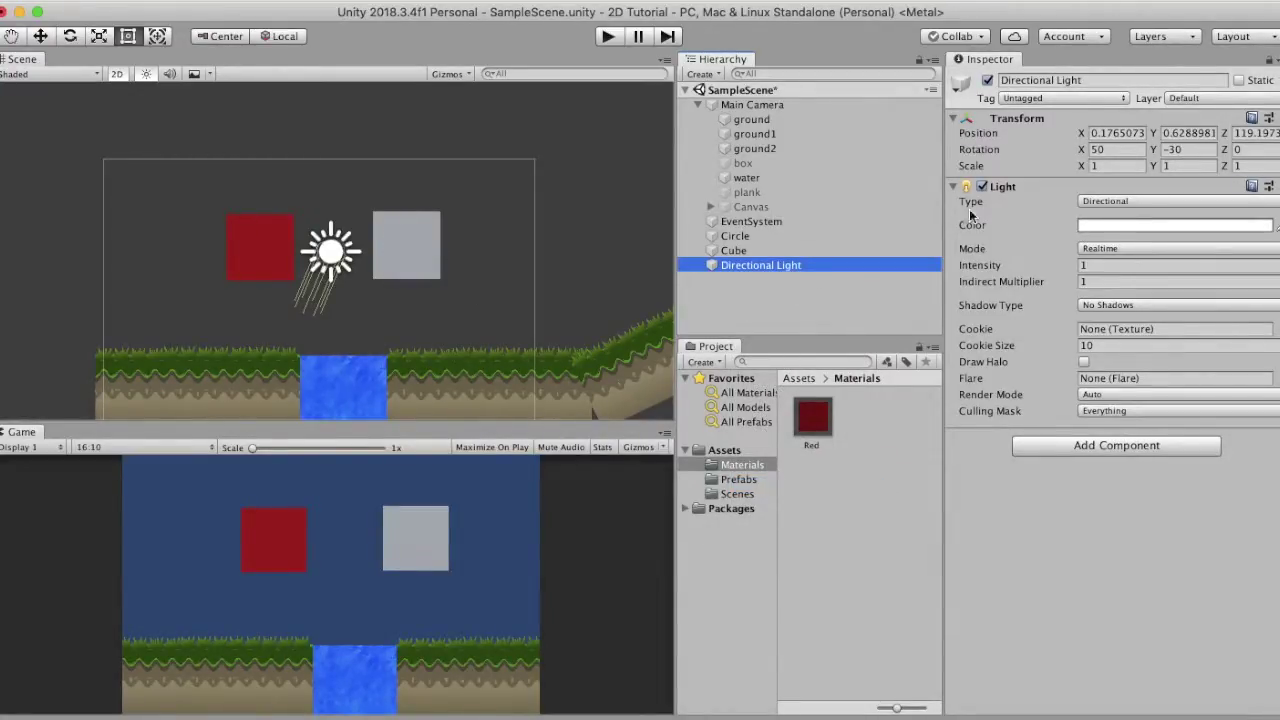
left_click(1190, 133)
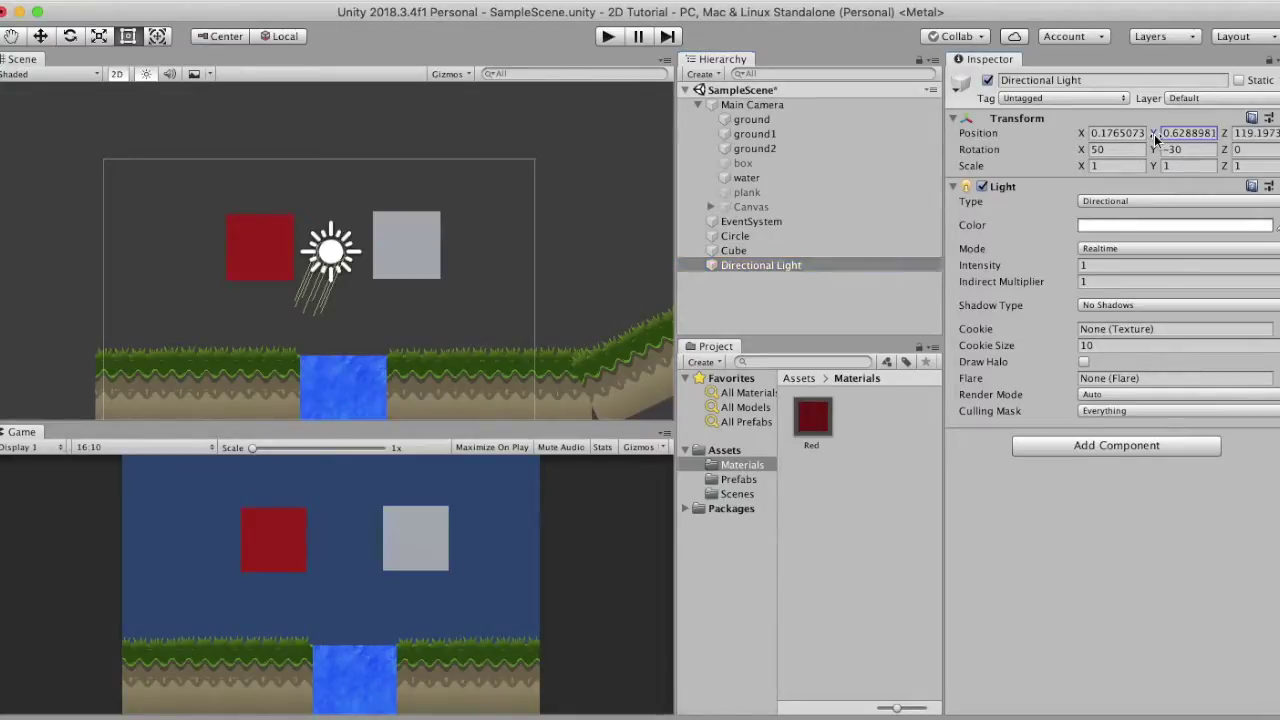
type("2.26")
left_click_drag(1229, 135, 1263, 135)
Scale the cube to 2 on both X and Y
left_click(755, 250)
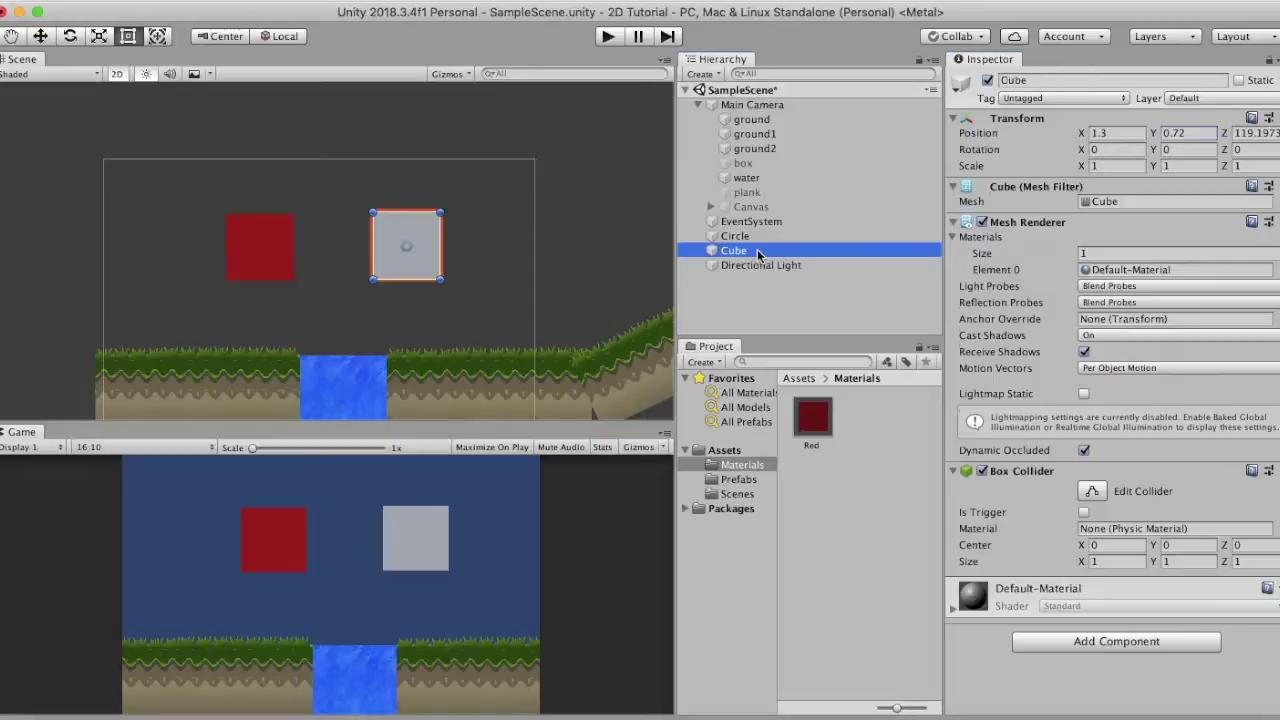
key("r")
left_click(1122, 166)
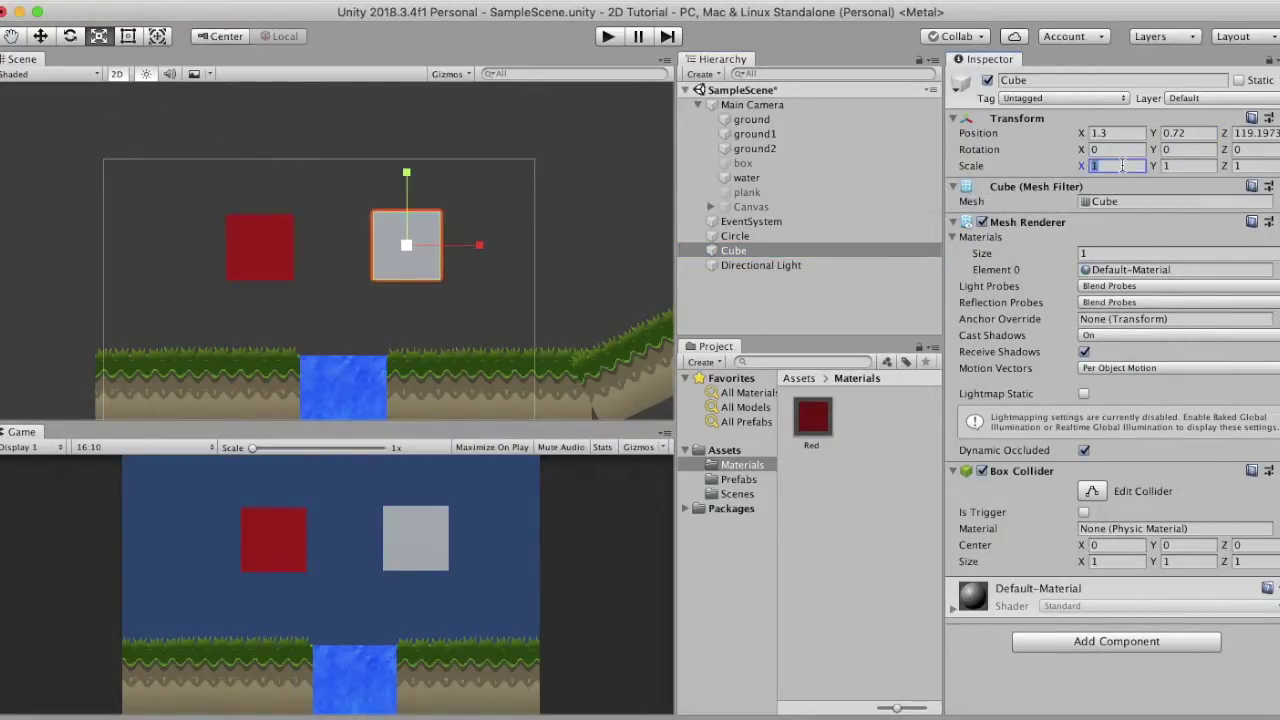
type("2")
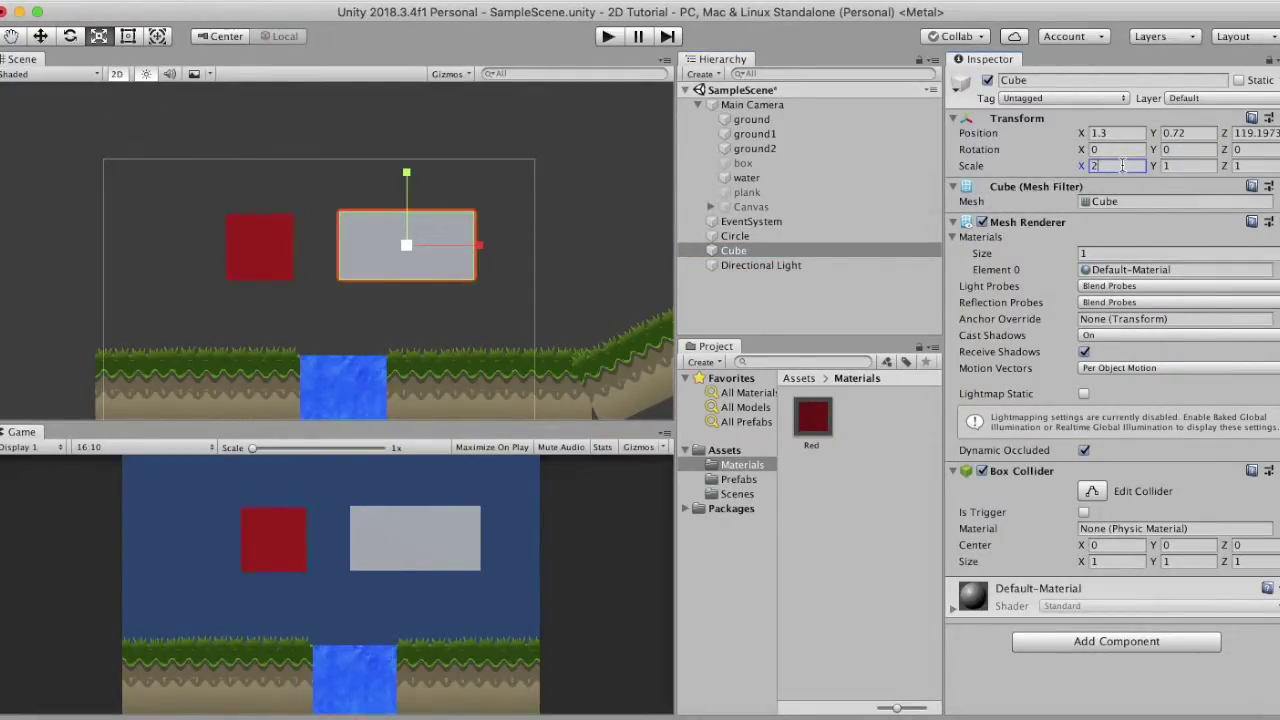
key("Tab")
type("2")
Rename the Cube object as wall
left_click(750, 252)
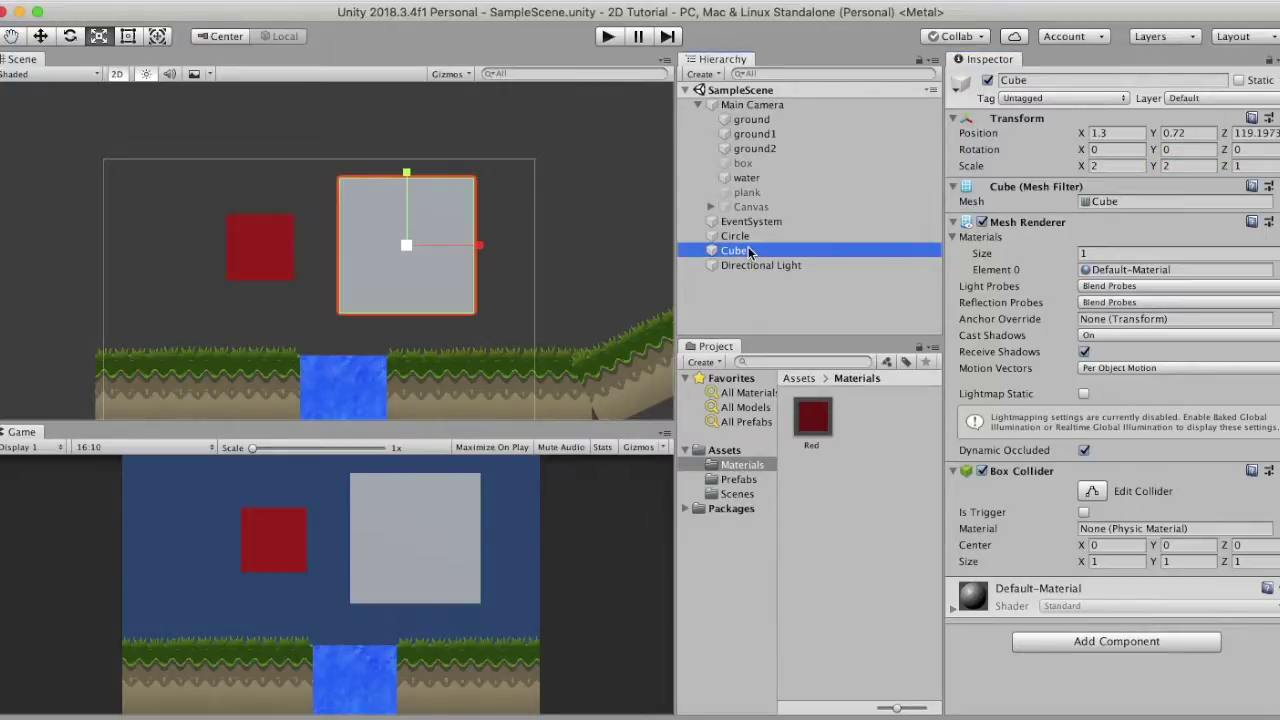
type("wall")
key("Return")
Create a material named bluewall in the Materials folder
right_click(829, 496)
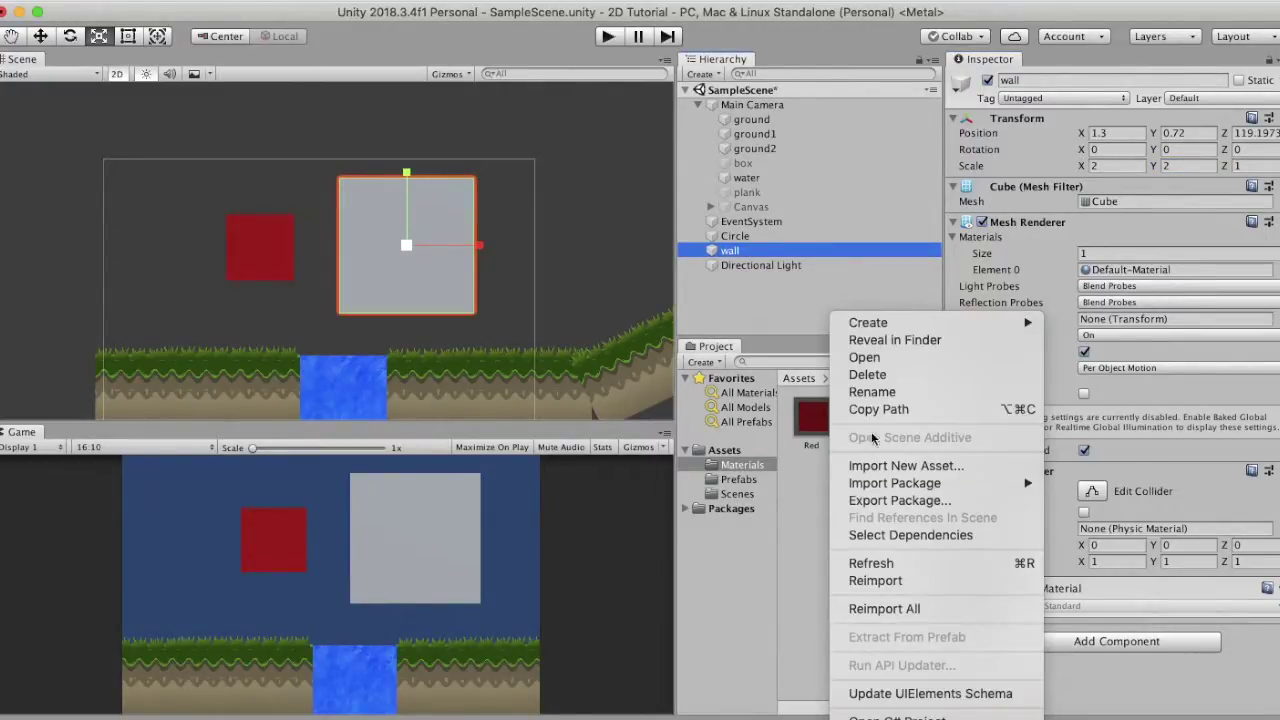
mouse_move(940, 322)
left_click(1075, 301)
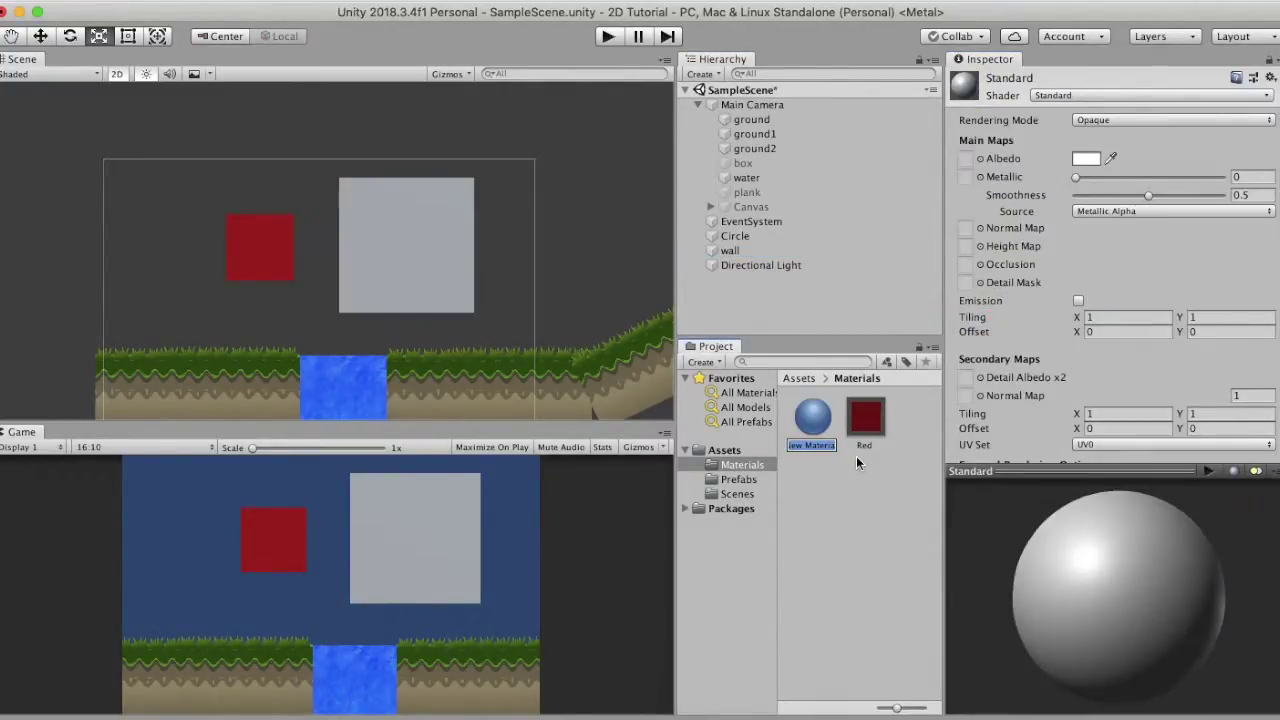
type("bluewall")
key("Return")
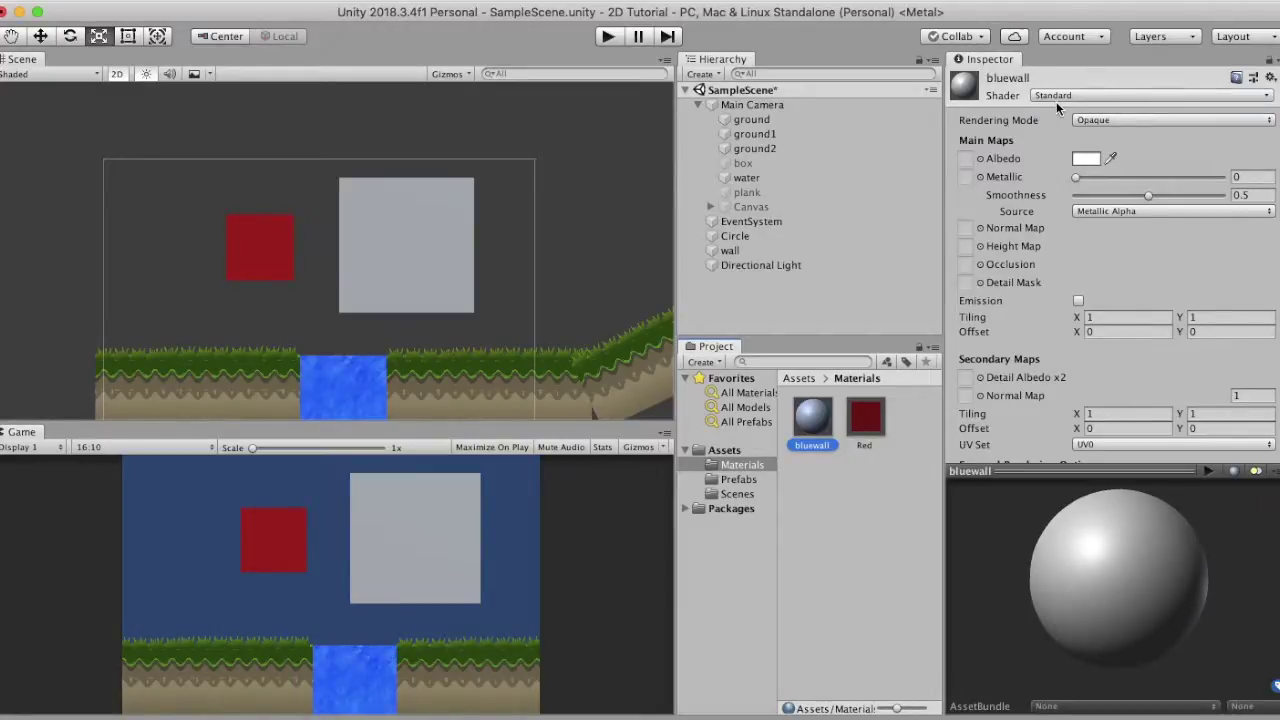
Set the bluewall material's albedo color to a saturated dark blue
left_click(1087, 159)
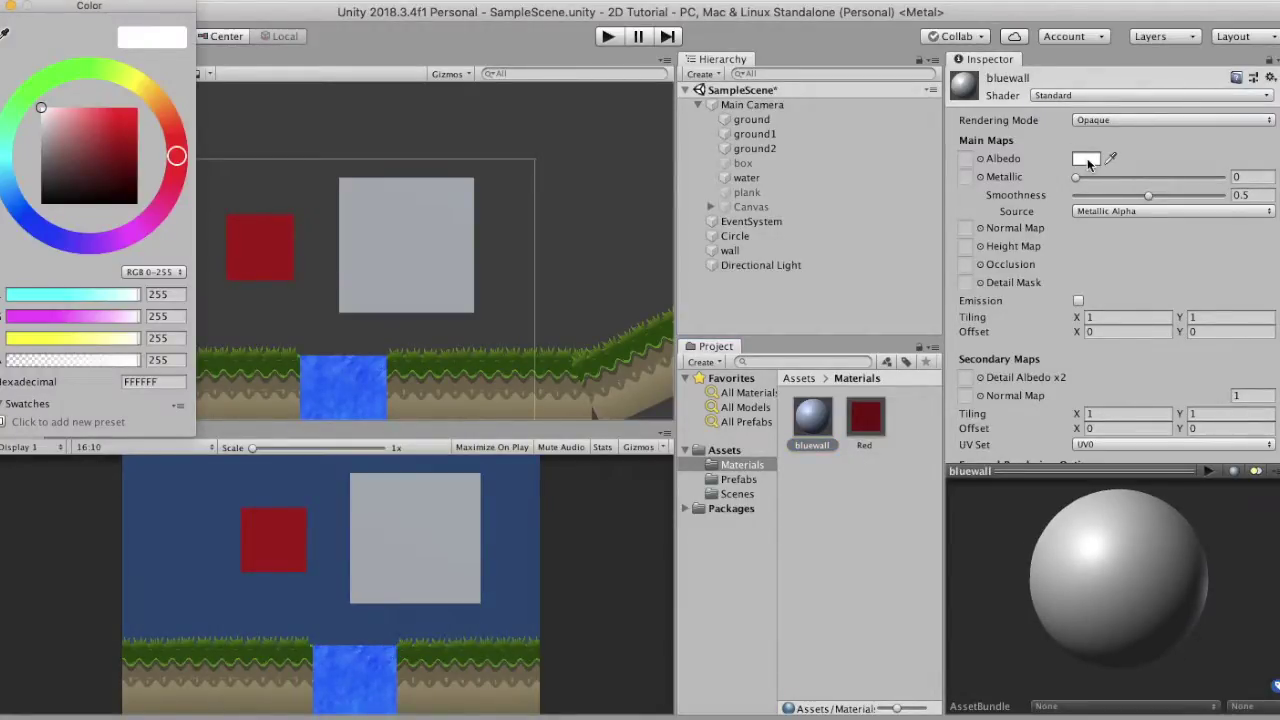
left_click(30, 220)
left_click(129, 118)
left_click(5, 6)
Try the bluewall material on the wall object and undo the assignment
left_click_drag(814, 420, 437, 265)
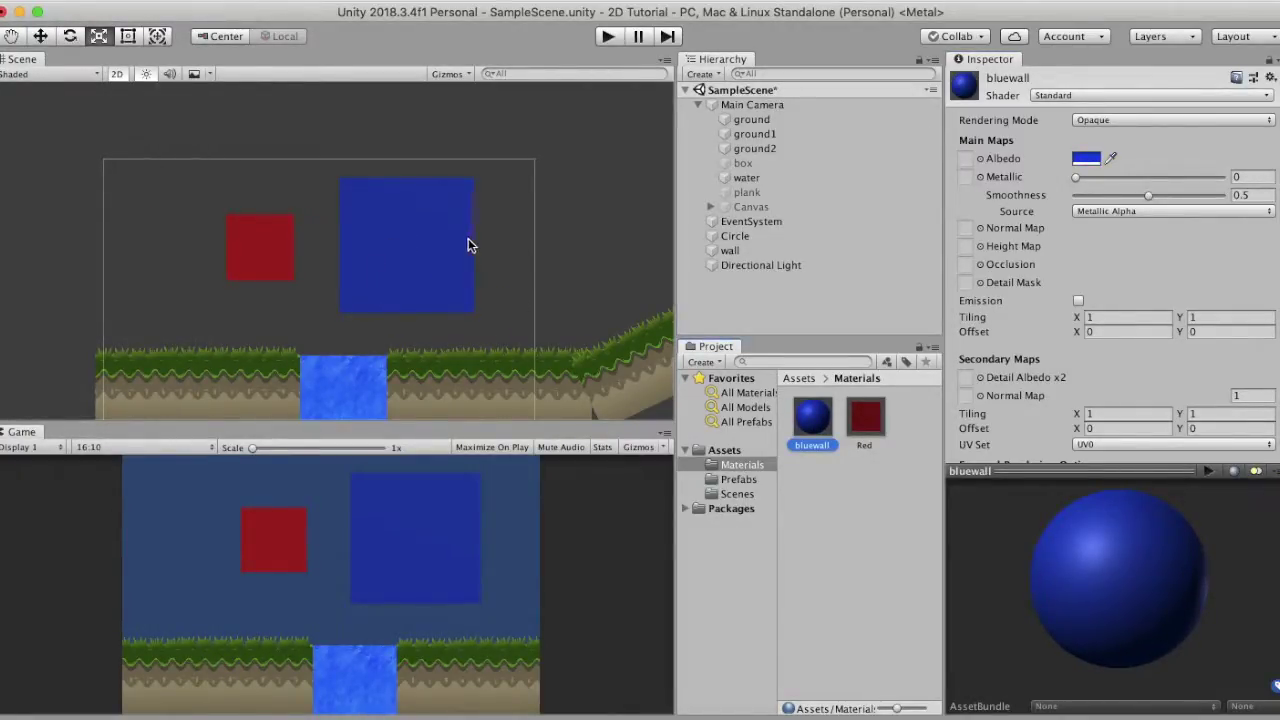
key("super+z")
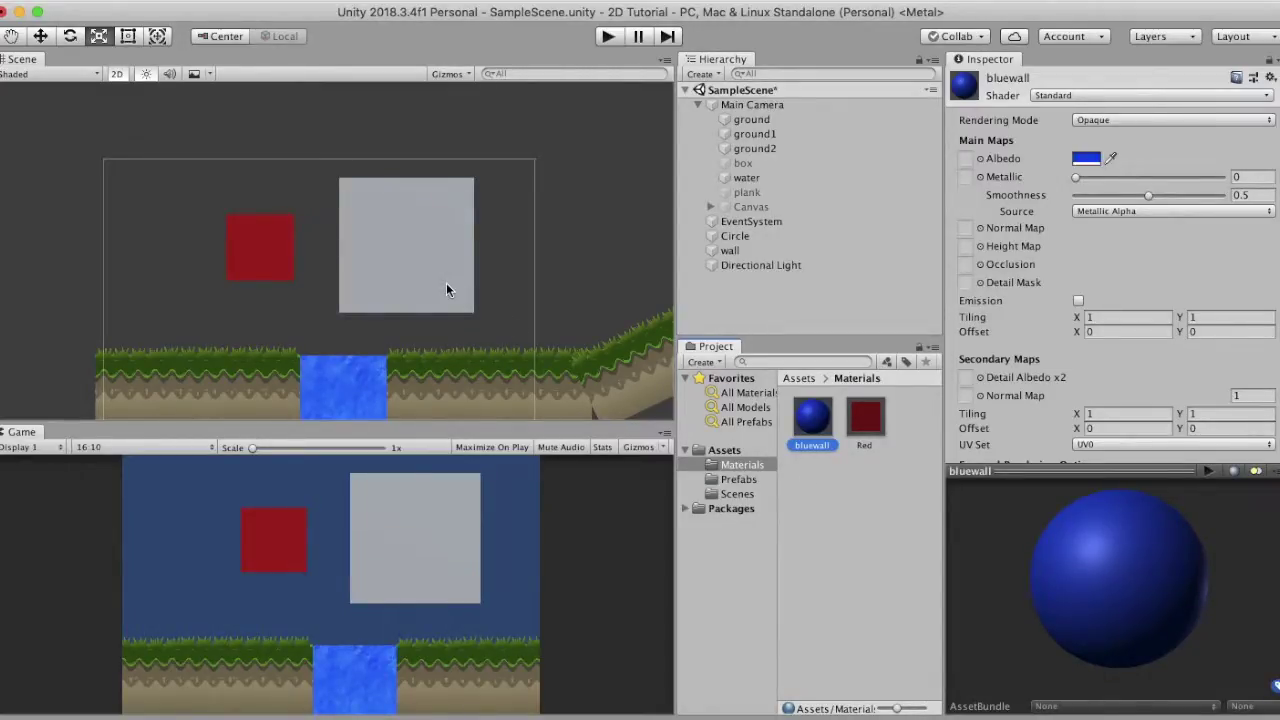
Create another material in the Materials folder, keeping its default name, and set its shader to Legacy Shaders/Diffuse
right_click(838, 509)
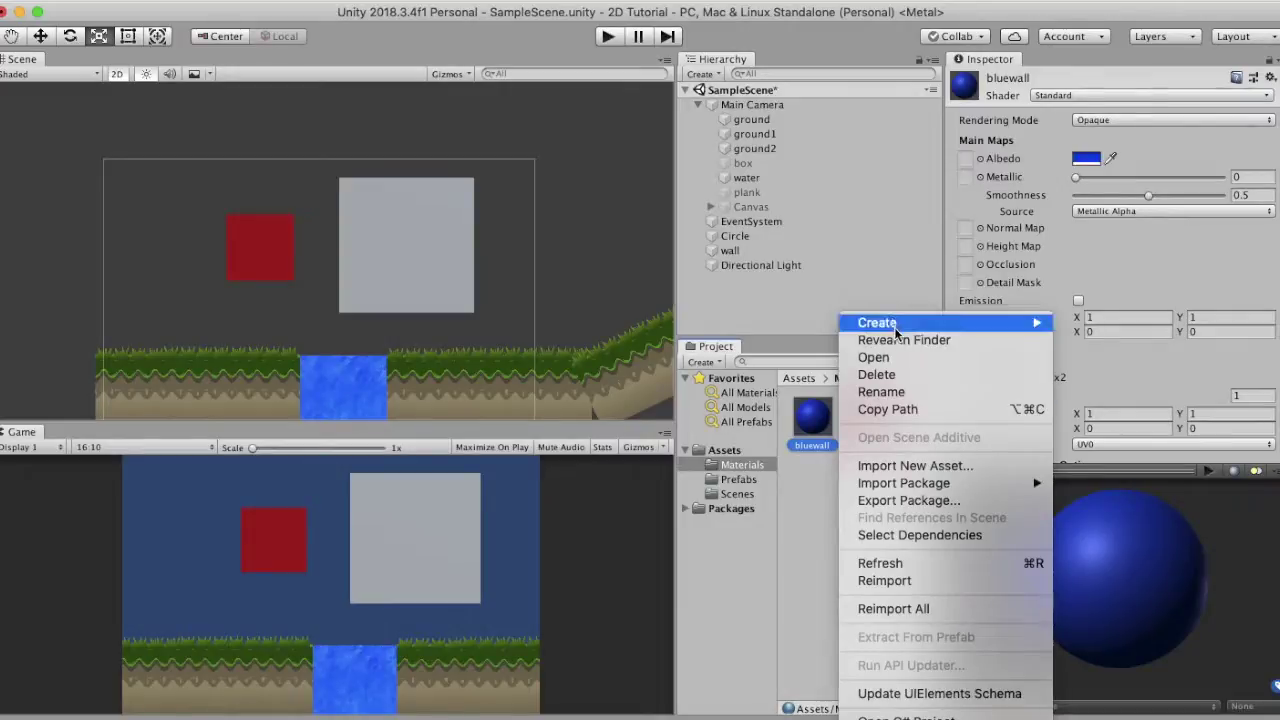
mouse_move(997, 318)
left_click(1095, 298)
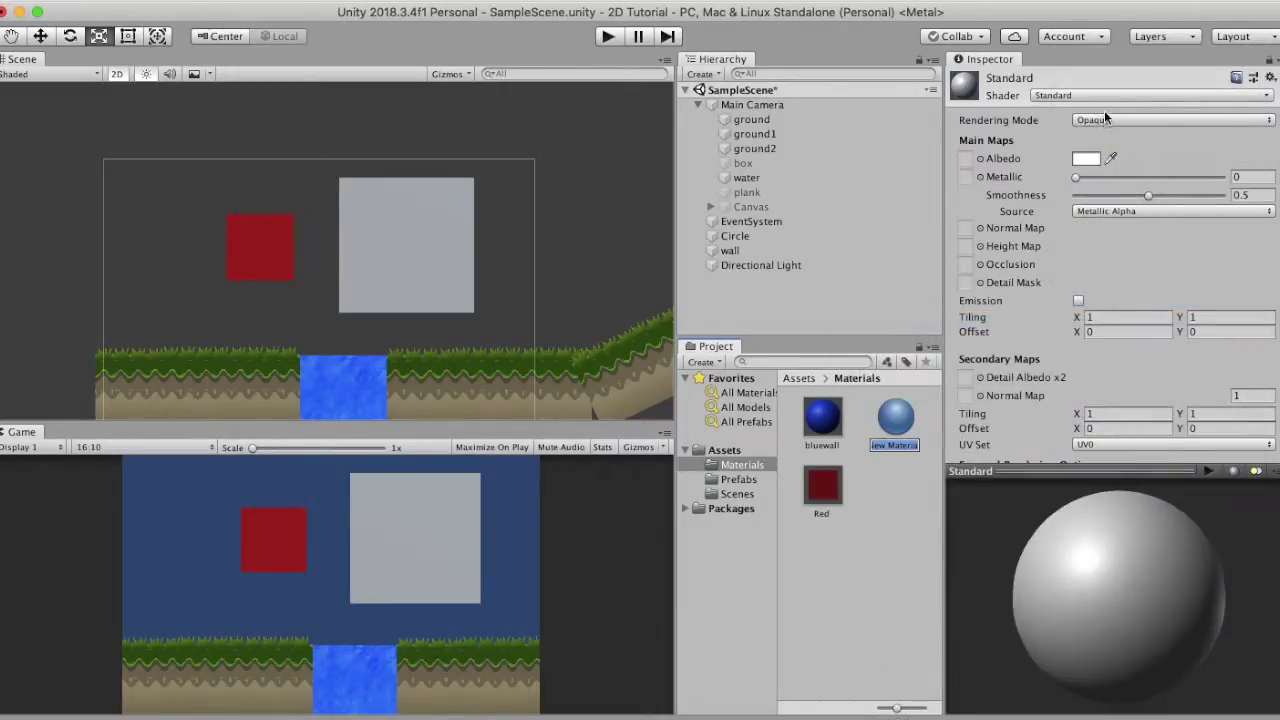
left_click(1105, 95)
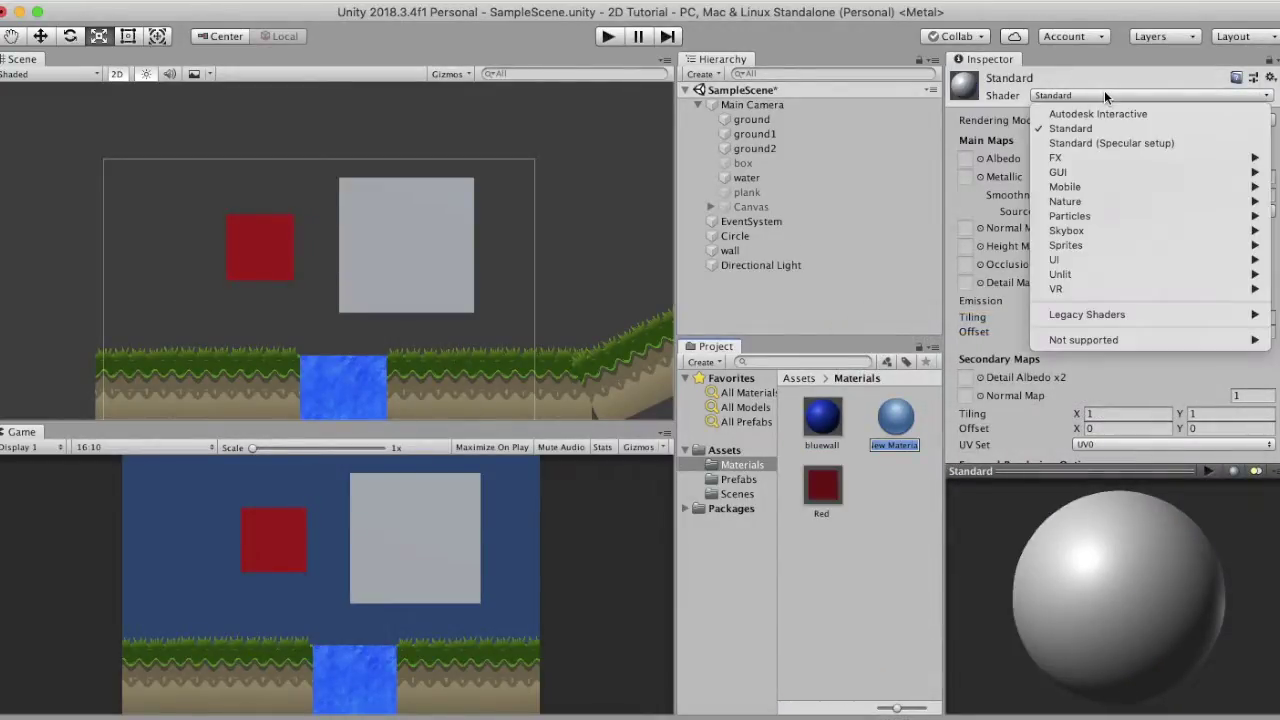
mouse_move(1117, 315)
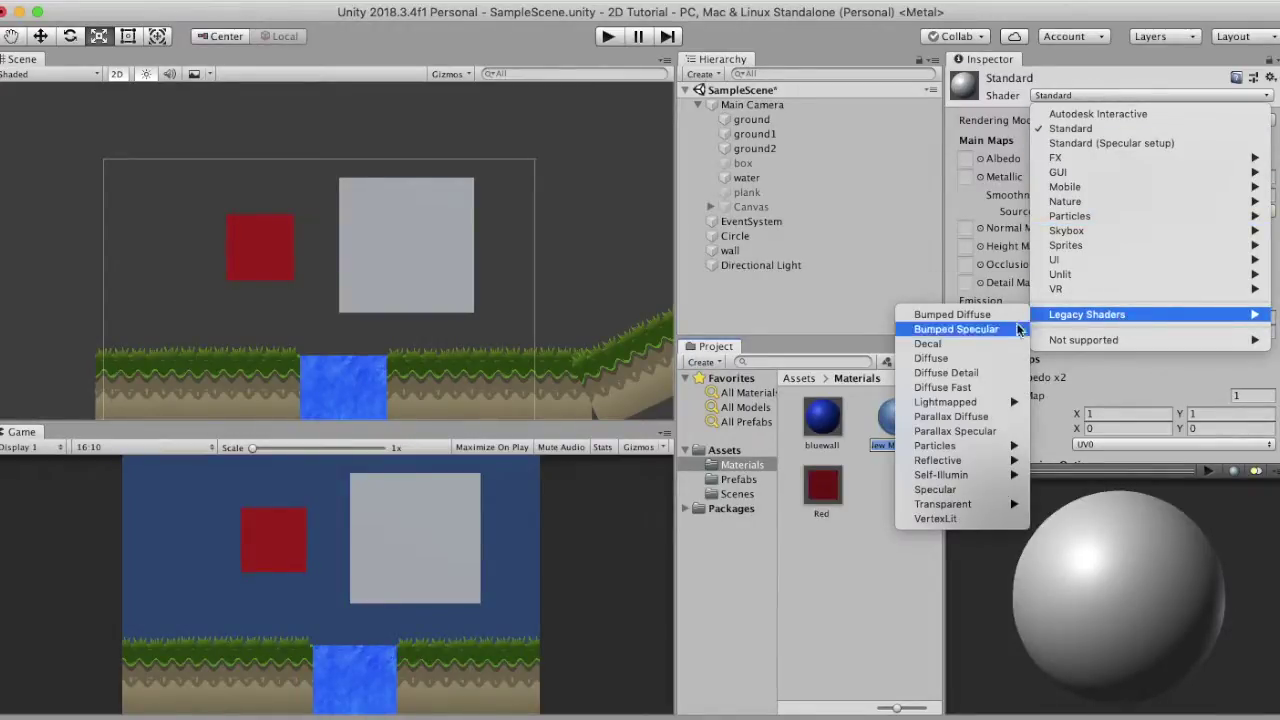
left_click(981, 357)
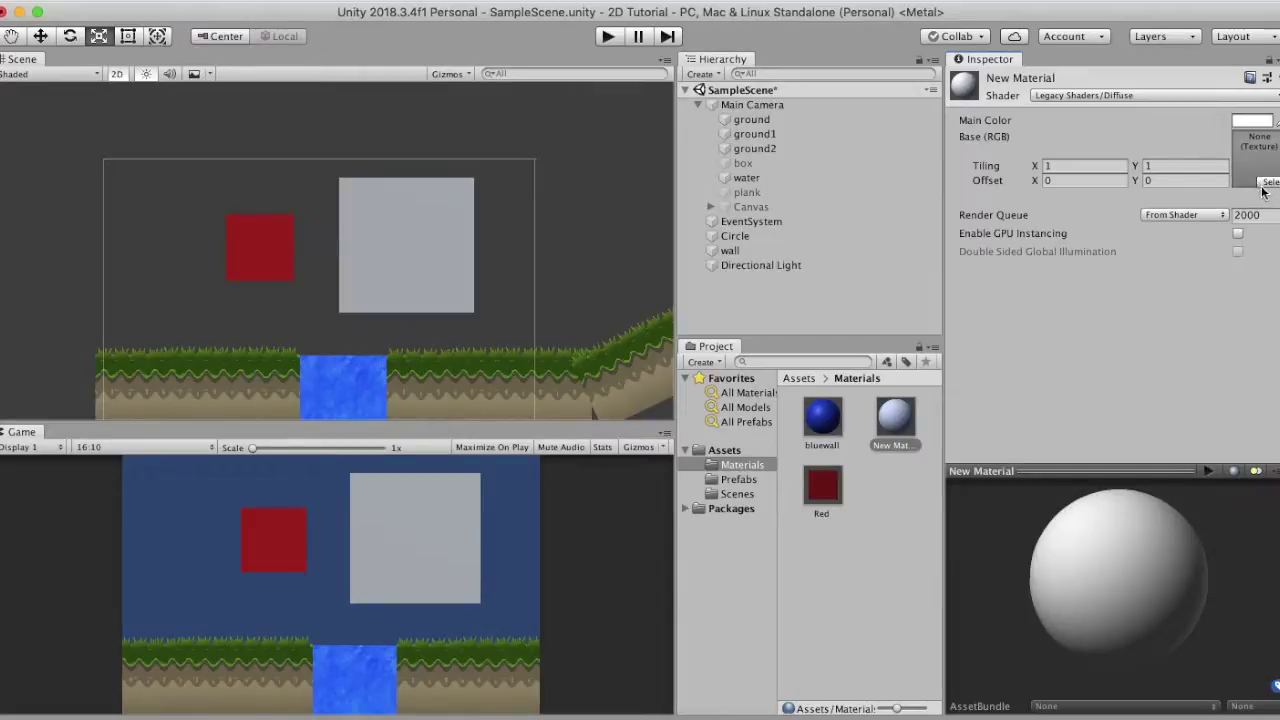
left_click(1150, 95)
mouse_move(1066, 316)
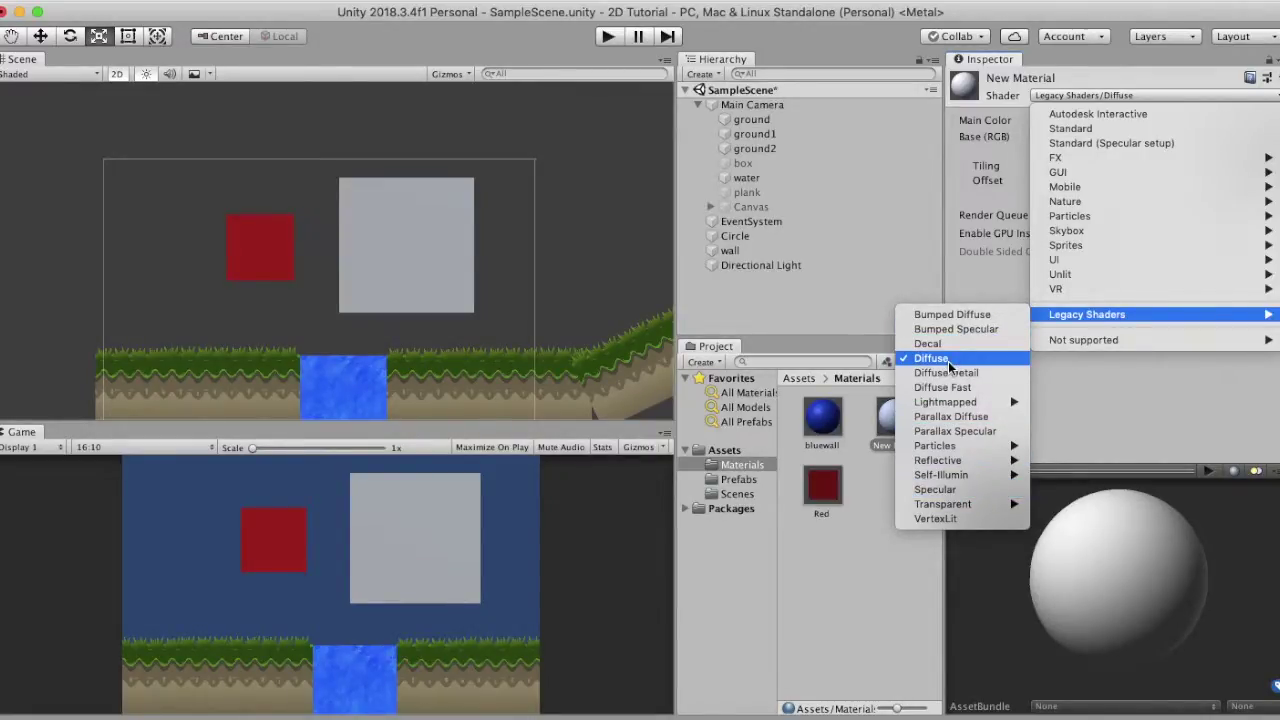
left_click(1114, 394)
Assign the bricks texture as the new material's base map and apply the material to the wall object
left_click(1266, 182)
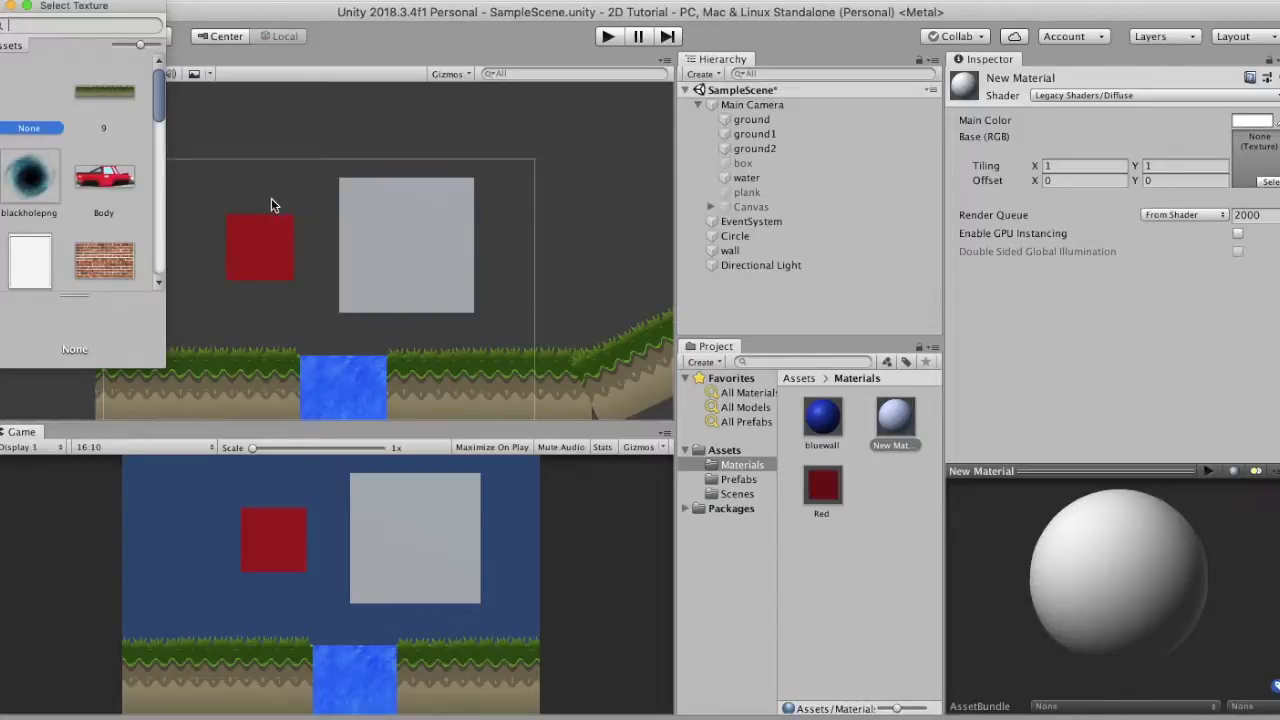
scroll(85, 201, "down", 1)
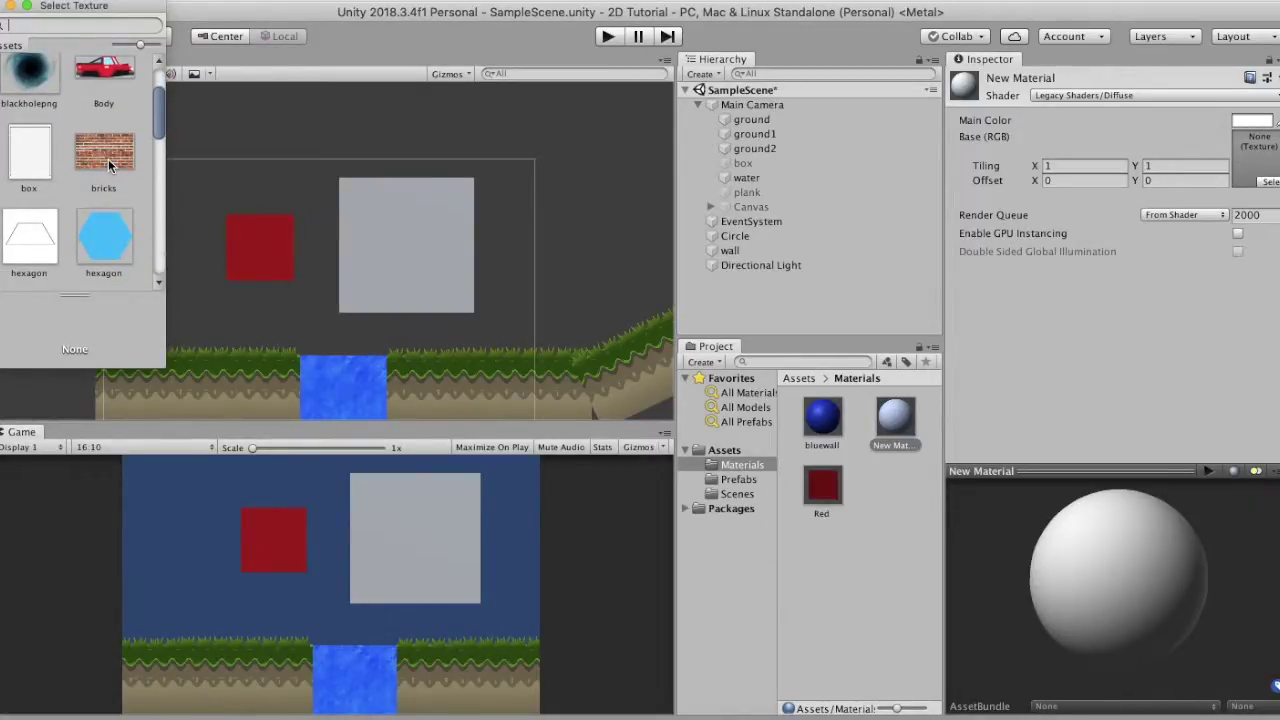
double_click(108, 159)
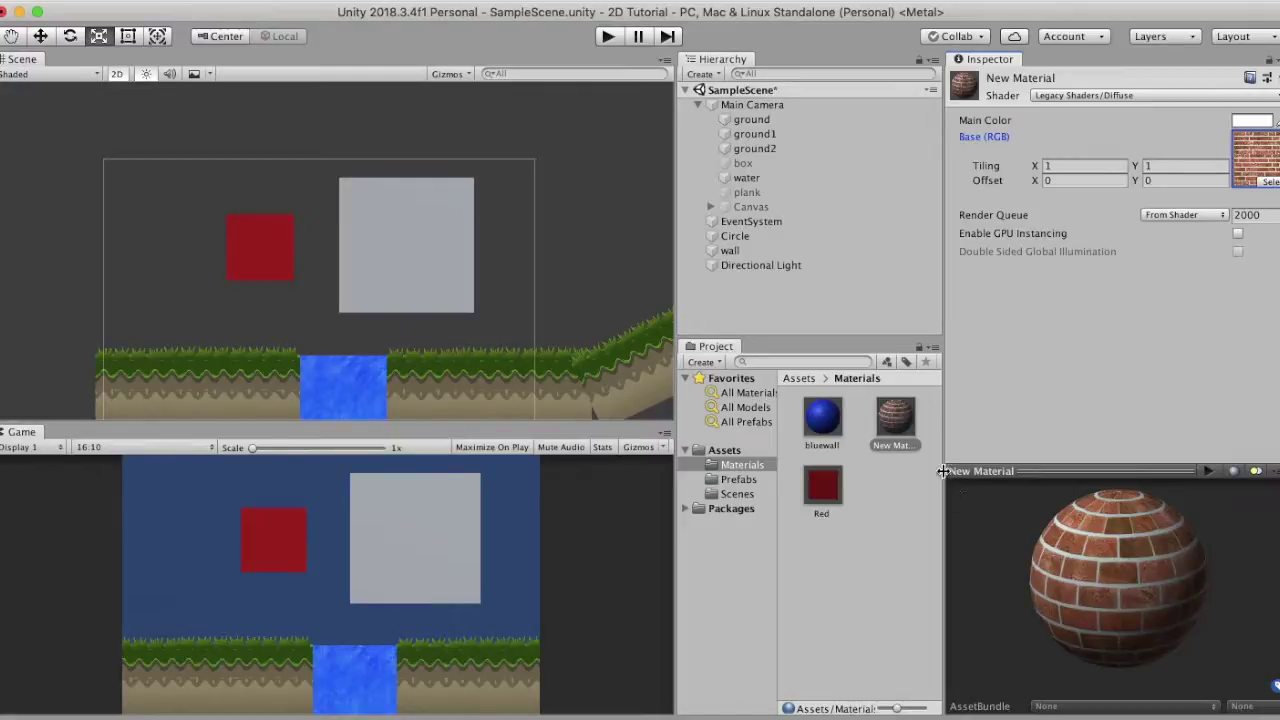
left_click_drag(895, 418, 440, 268)
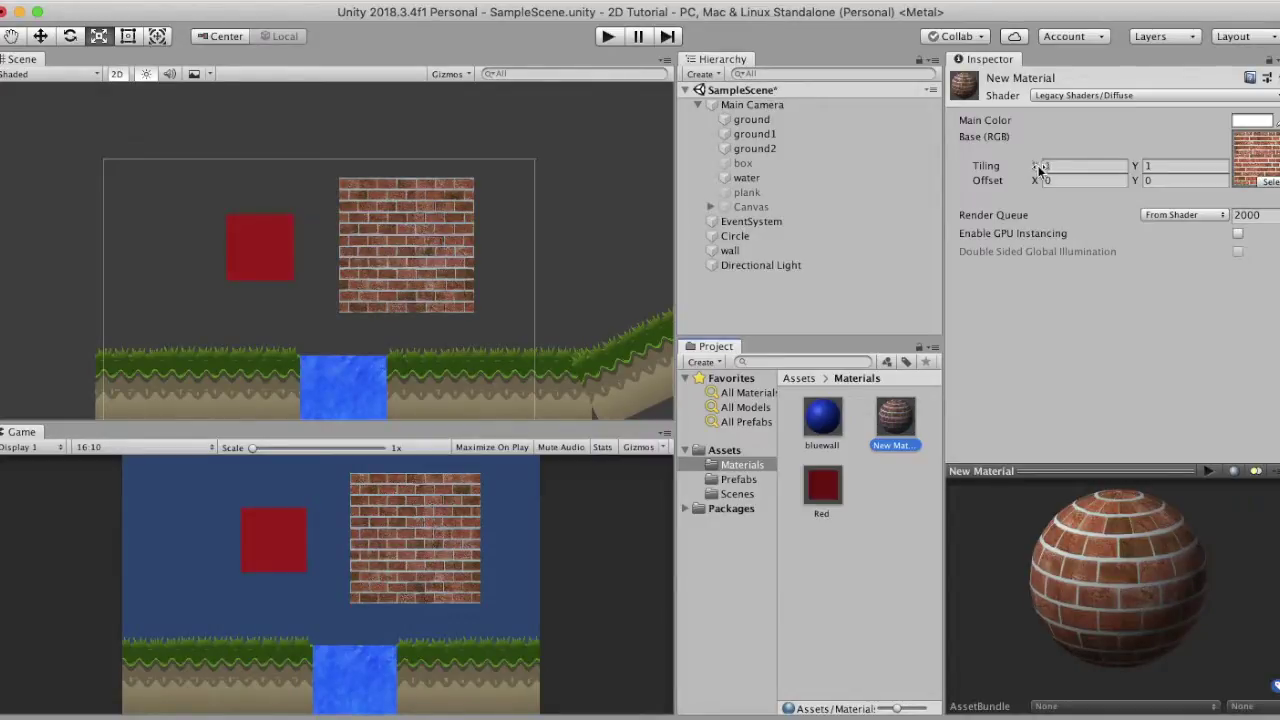
Set the bricks texture's Wrap Mode to Repeat in its import settings and apply the change
left_click(724, 452)
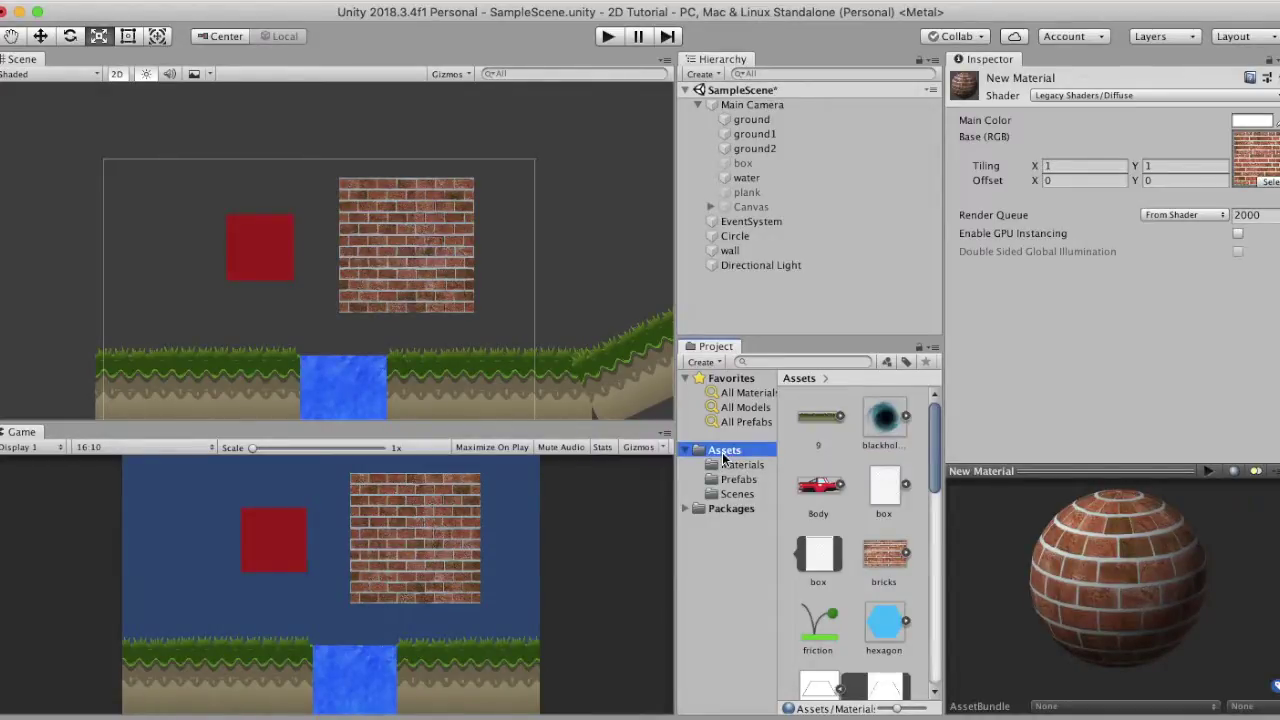
left_click(882, 557)
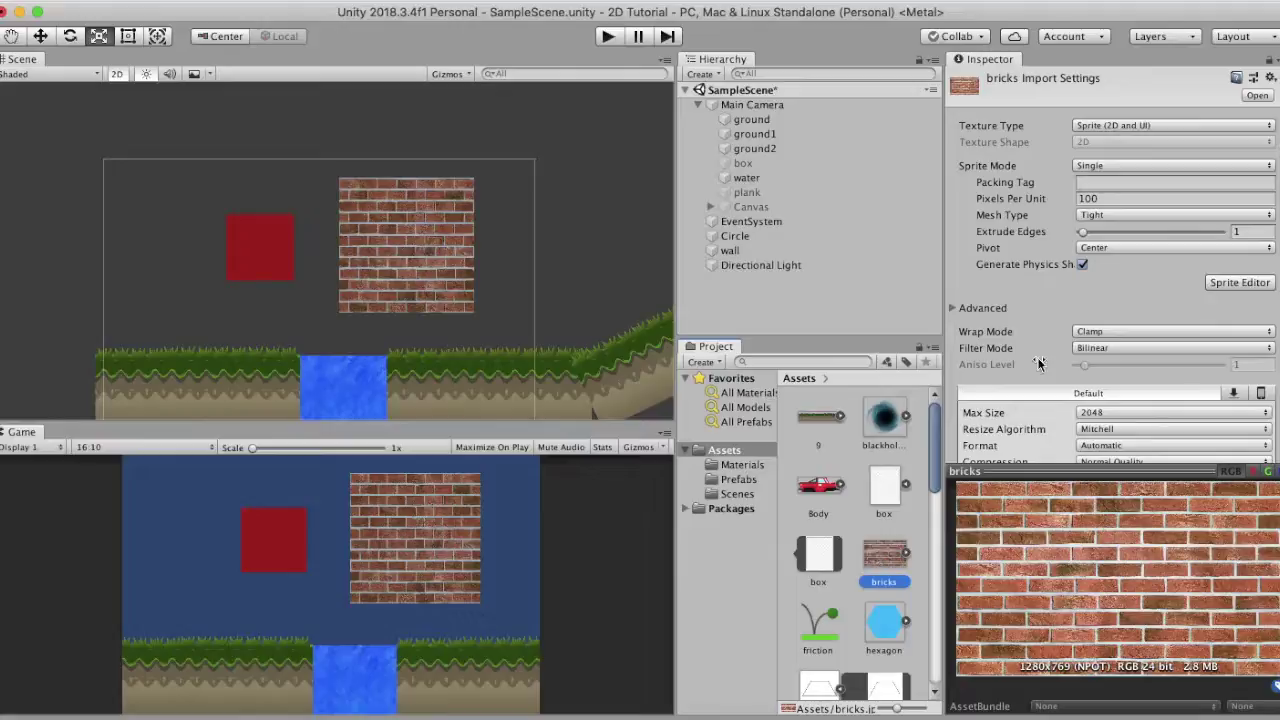
scroll(1038, 363, "down", 3)
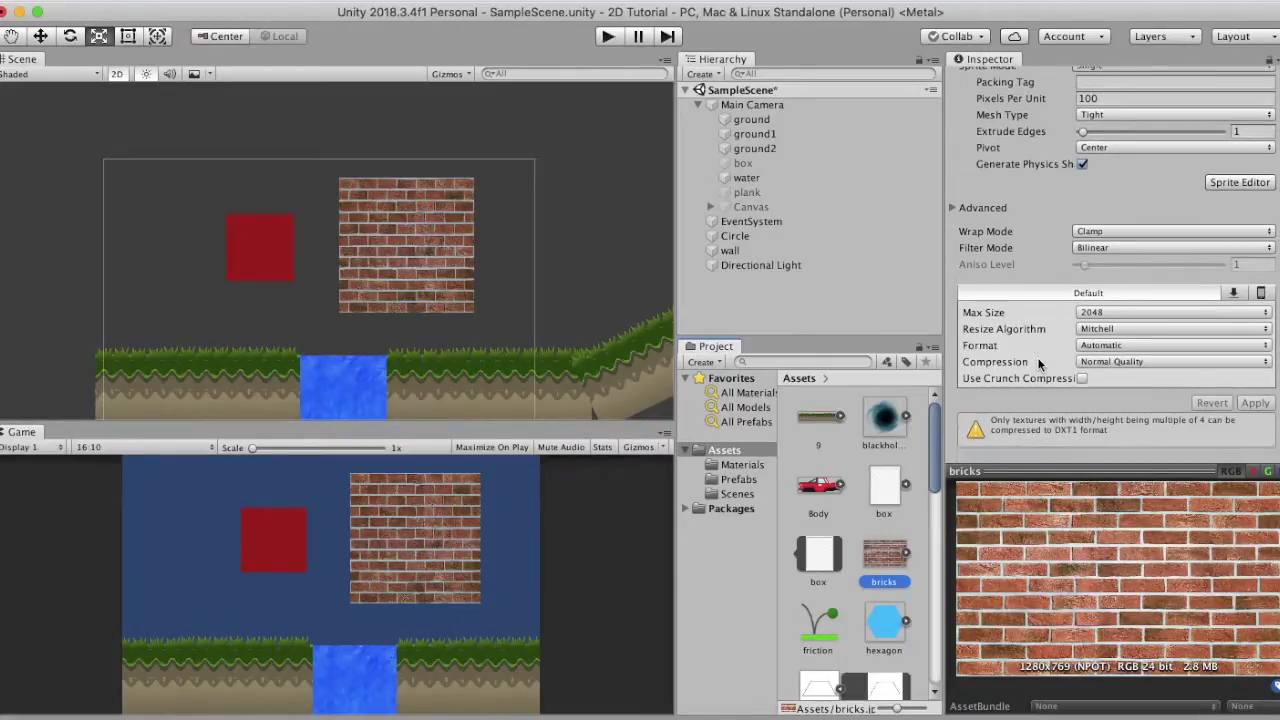
left_click(1105, 233)
left_click(1113, 218)
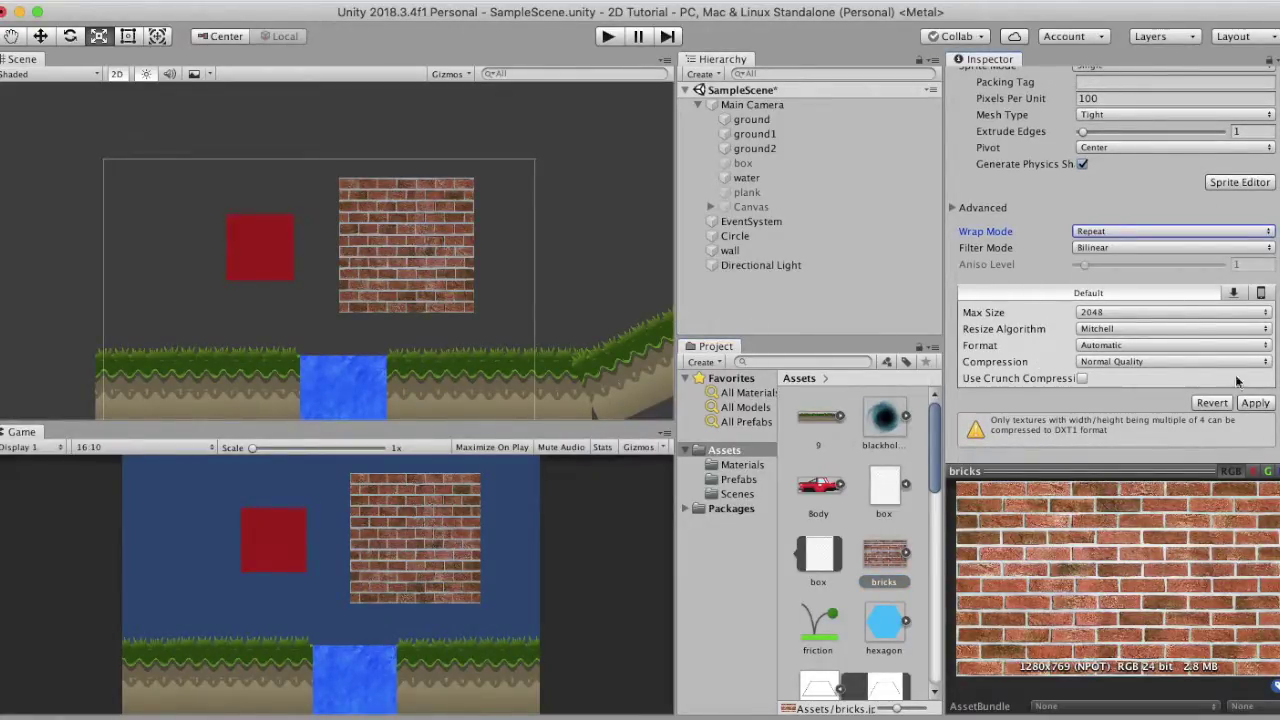
left_click(1255, 403)
Increase the brick material's tiling to about X 1.78 and Y 1.51
left_click(742, 464)
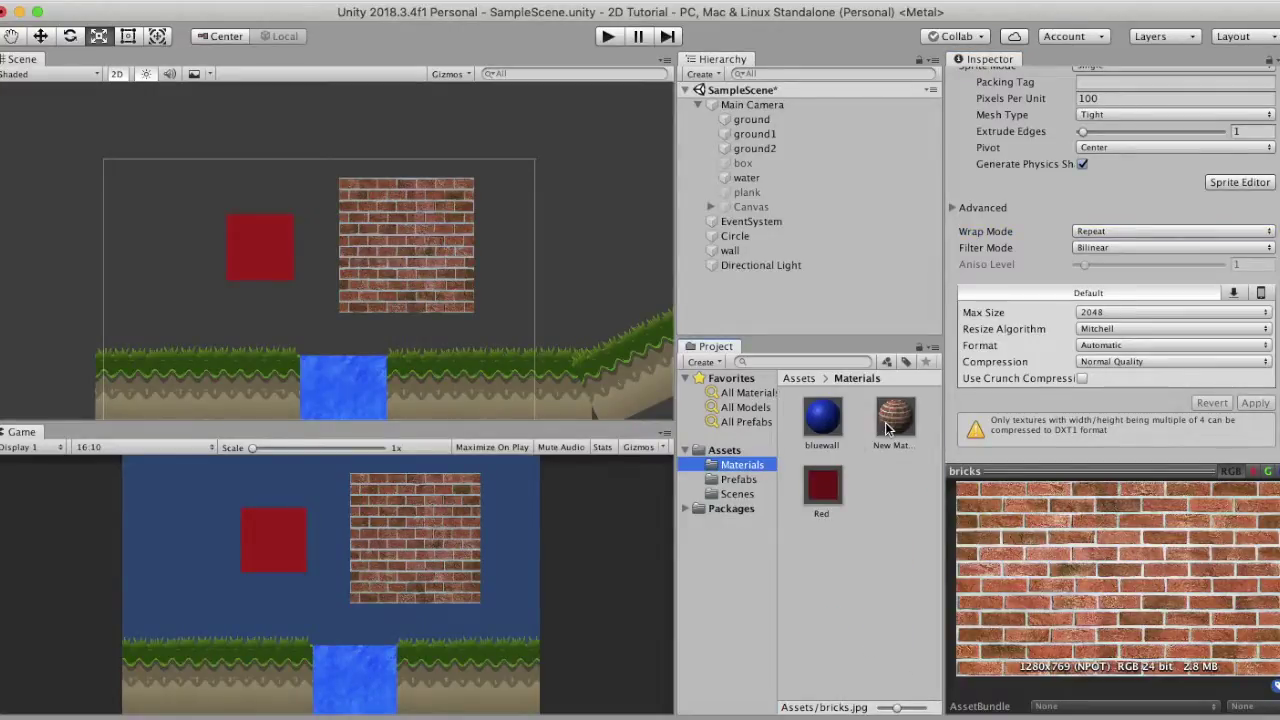
left_click(885, 422)
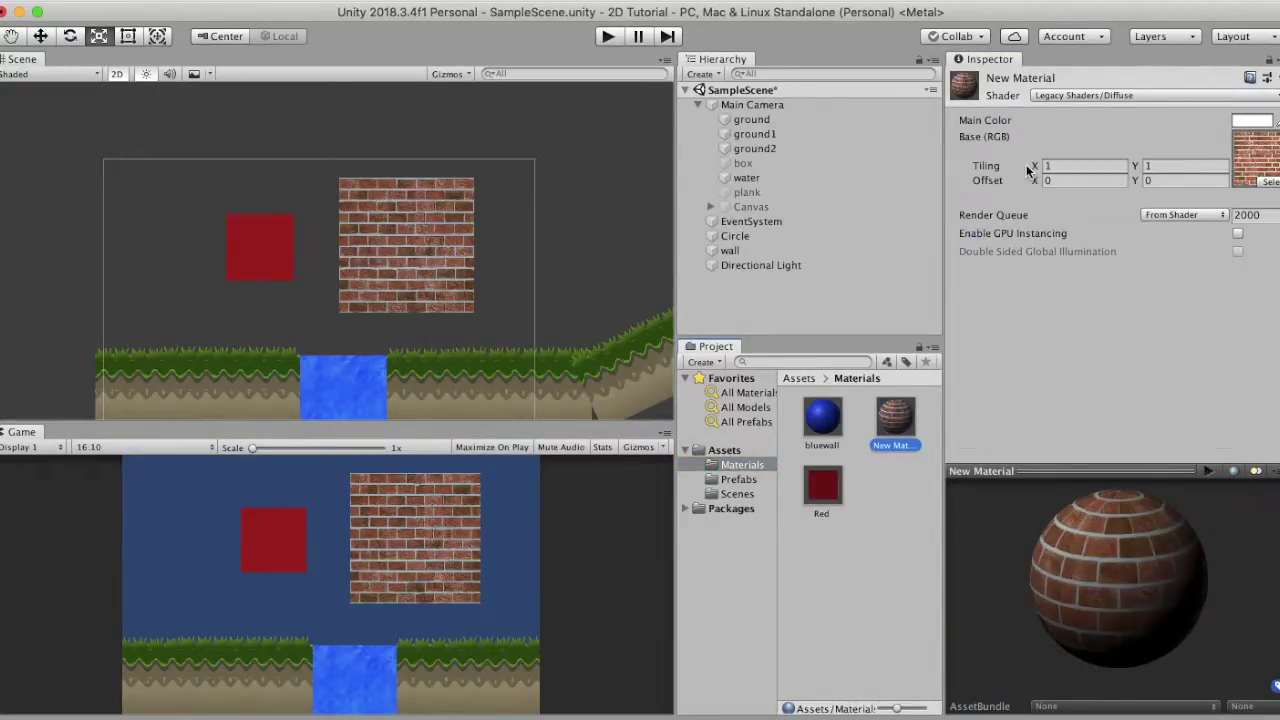
left_click_drag(1027, 170, 1059, 170)
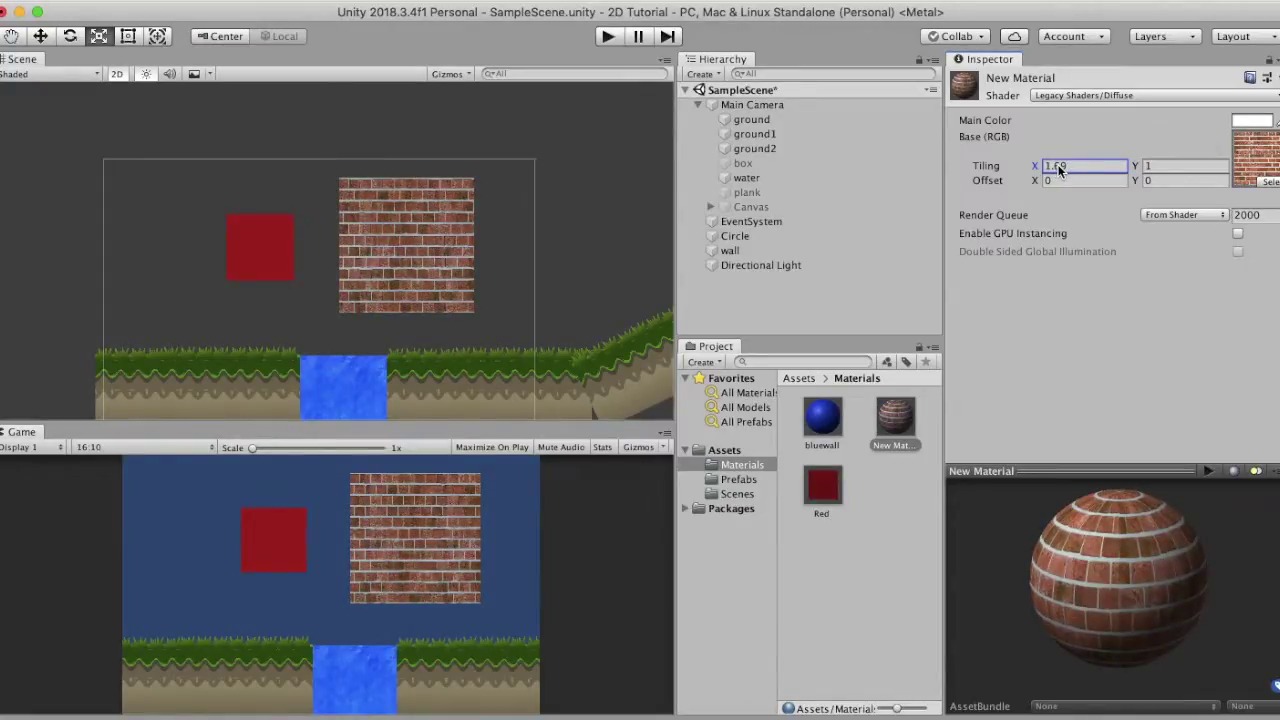
left_click_drag(1059, 170, 1156, 166)
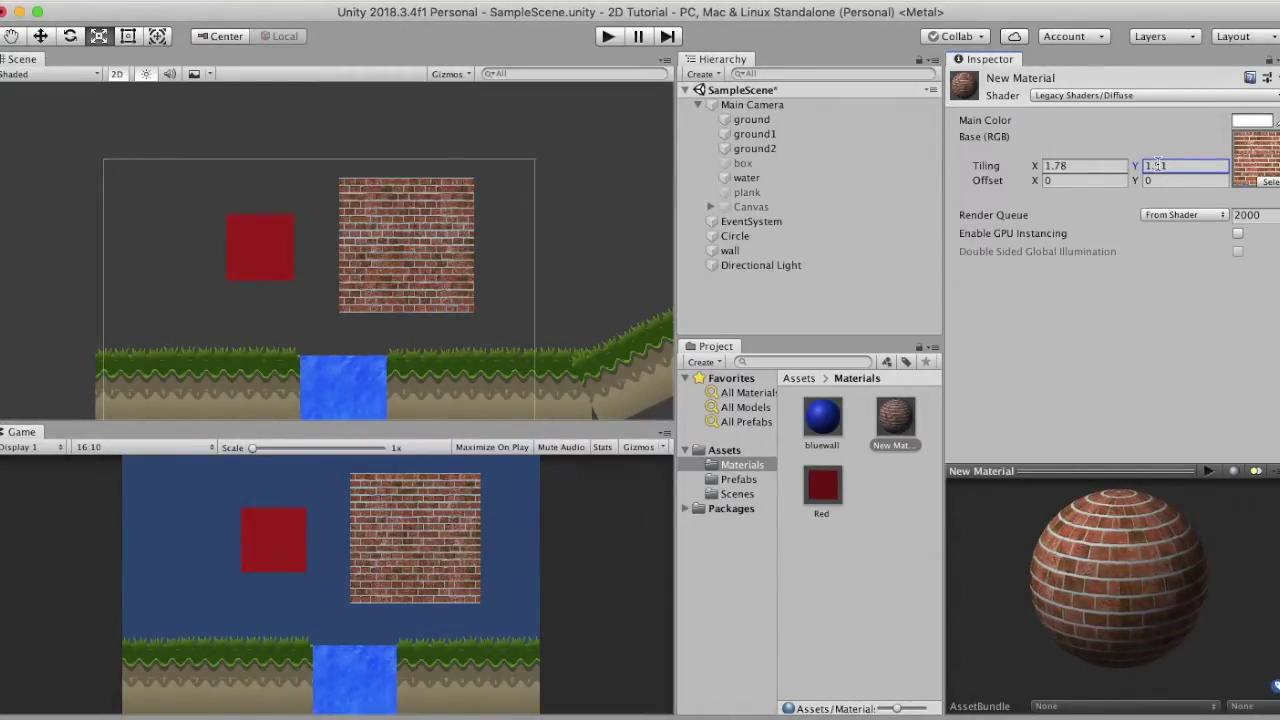
Try the Standard shader on the brick material, and return it to Legacy Shaders/Diffuse
left_click(1138, 96)
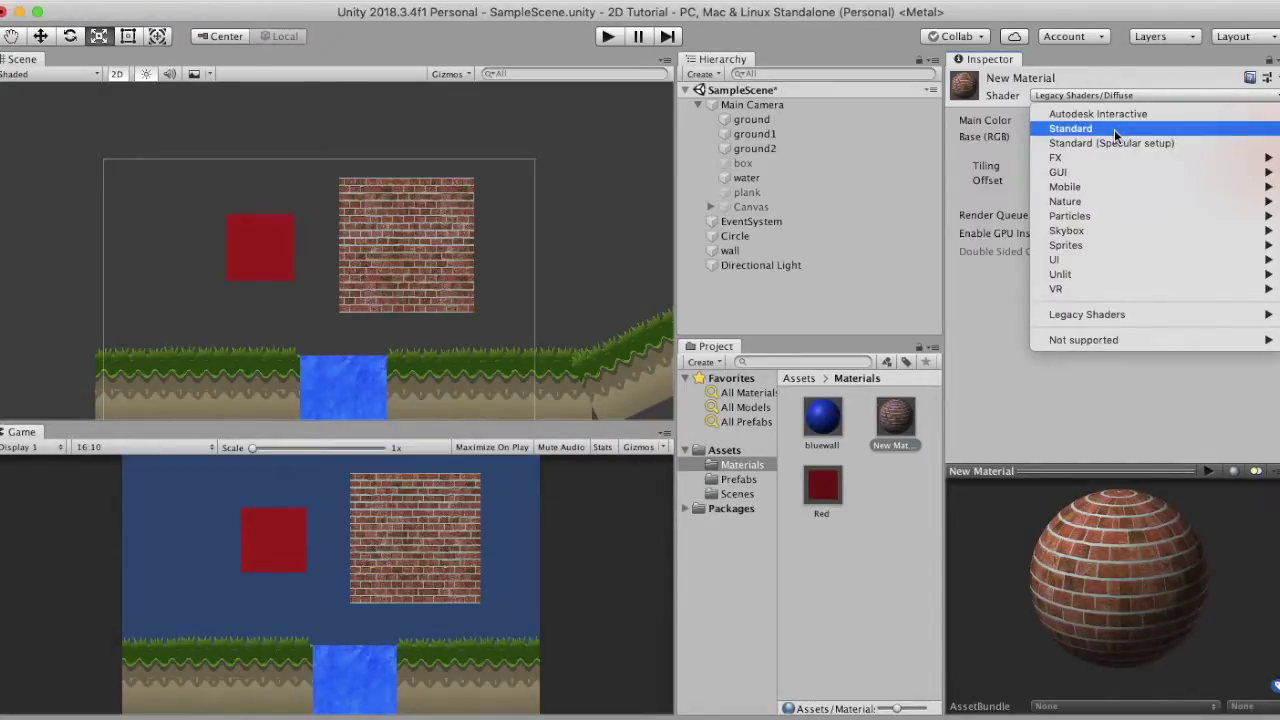
left_click(1114, 129)
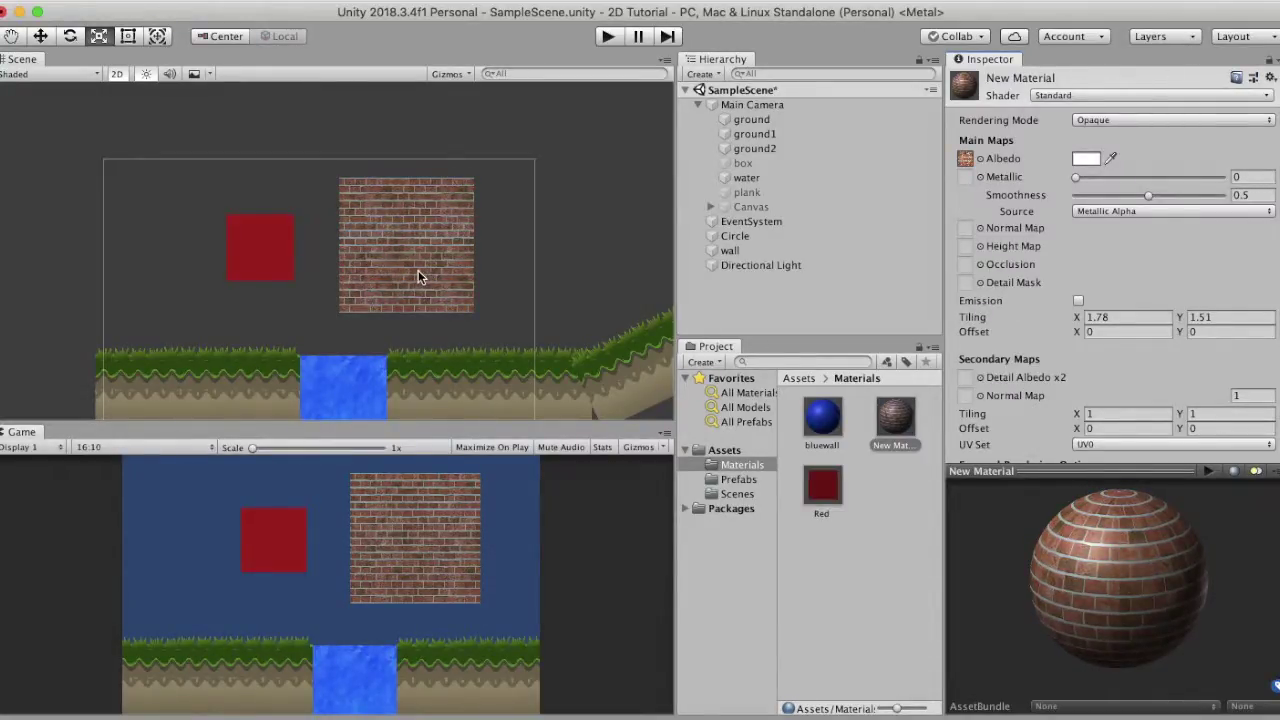
left_click(1088, 95)
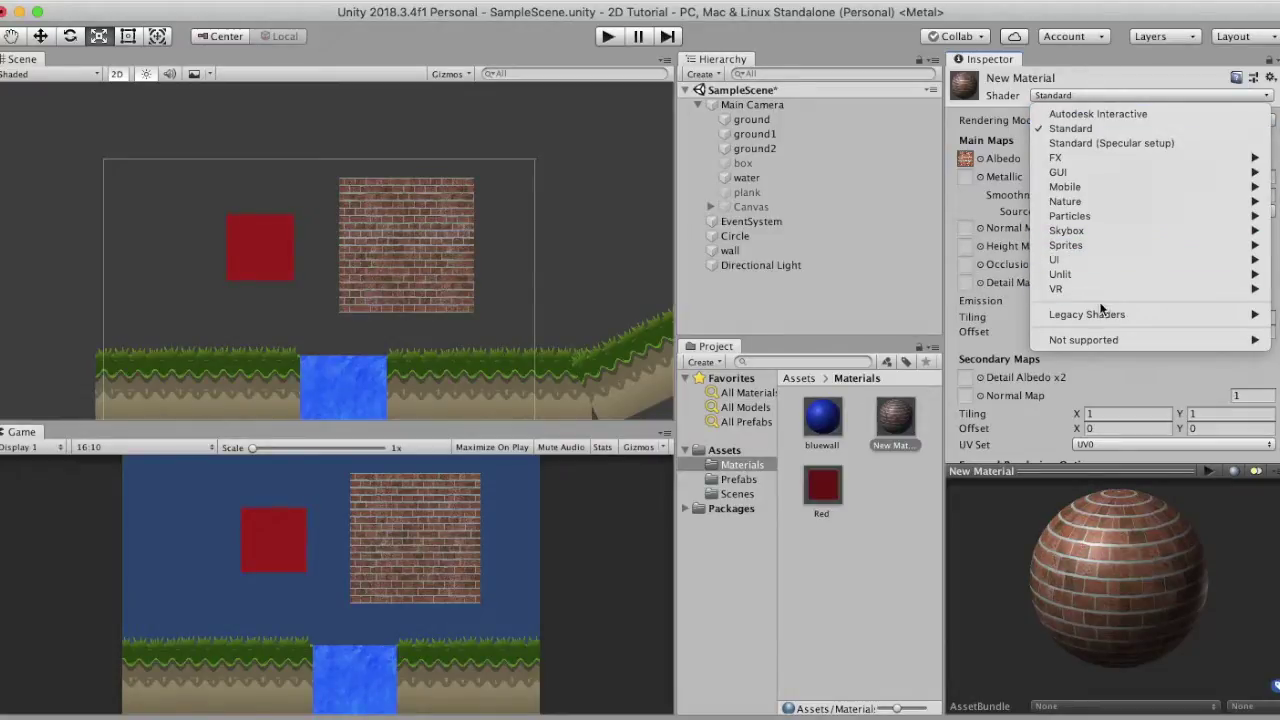
mouse_move(1099, 317)
left_click(930, 358)
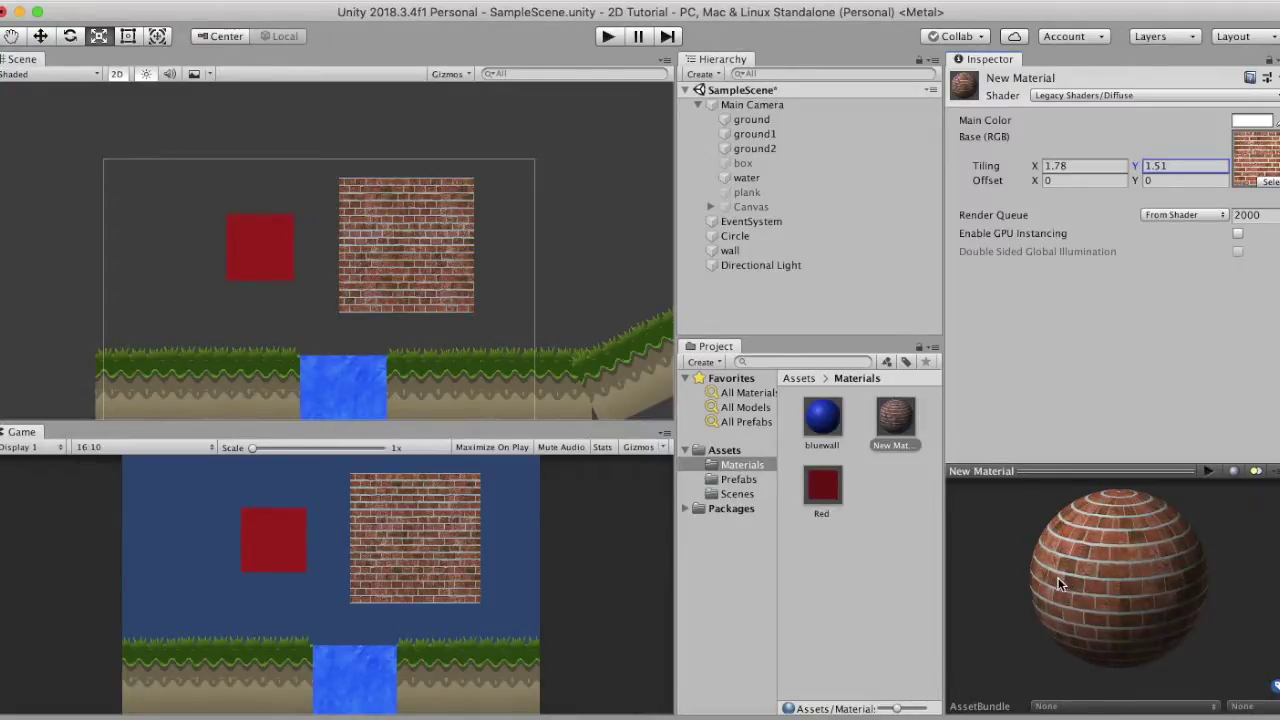
Set the brick material's shader to Legacy Shaders/Specular and review the other legacy shader options
left_click(1100, 95)
mouse_move(1120, 318)
left_click(945, 494)
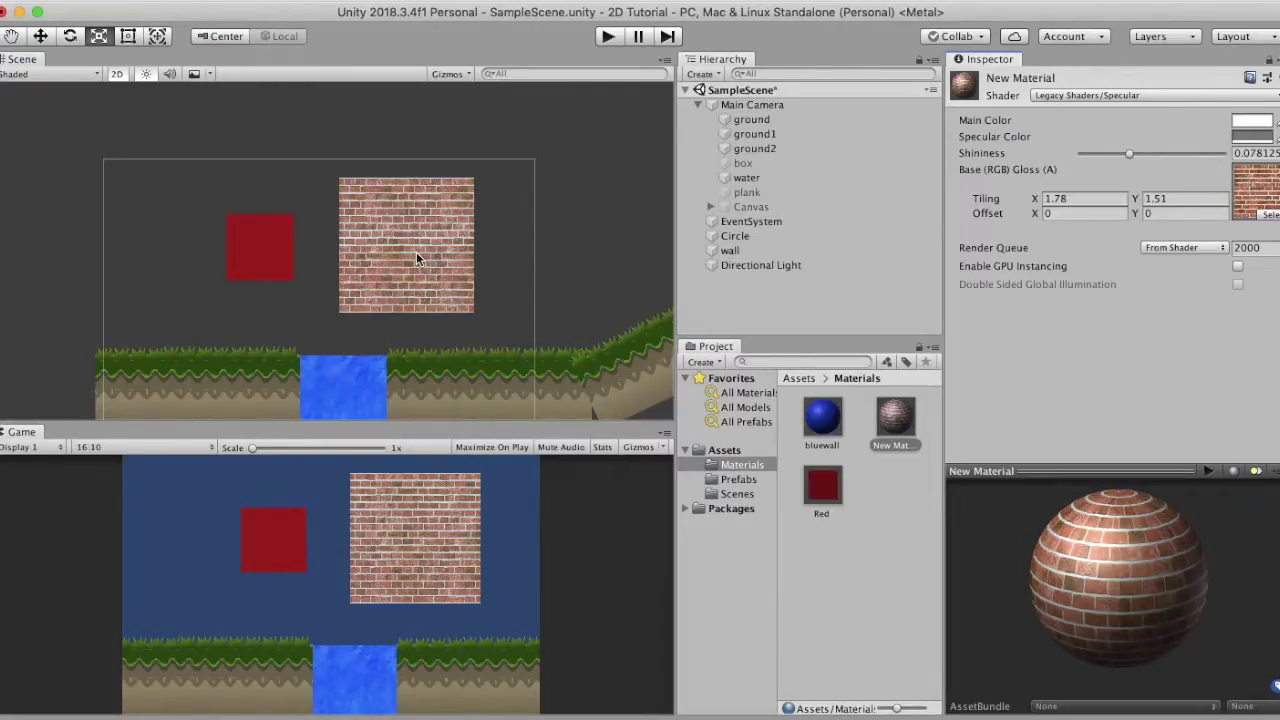
left_click(1100, 95)
mouse_move(1110, 316)
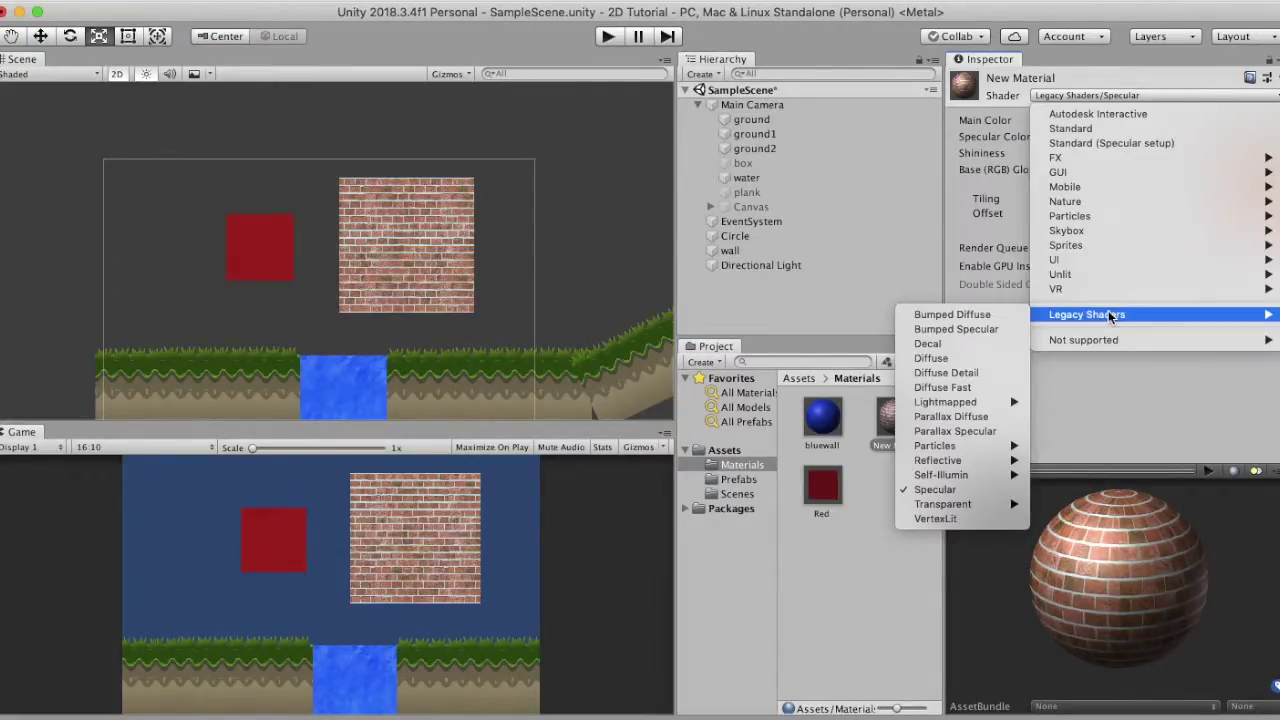
mouse_move(932, 505)
Deactivate the wall object and replace the Circle object's square sprite with the soccer ball image named sprite
left_click(410, 267)
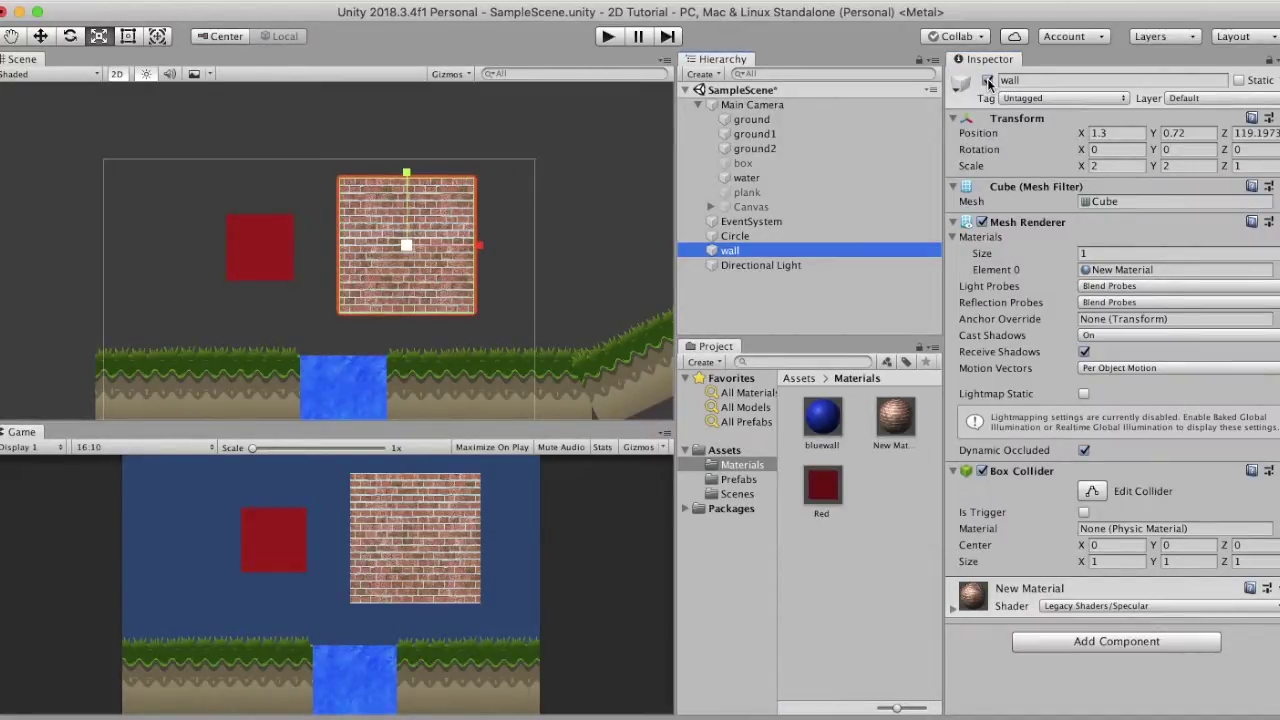
left_click(987, 81)
left_click(756, 236)
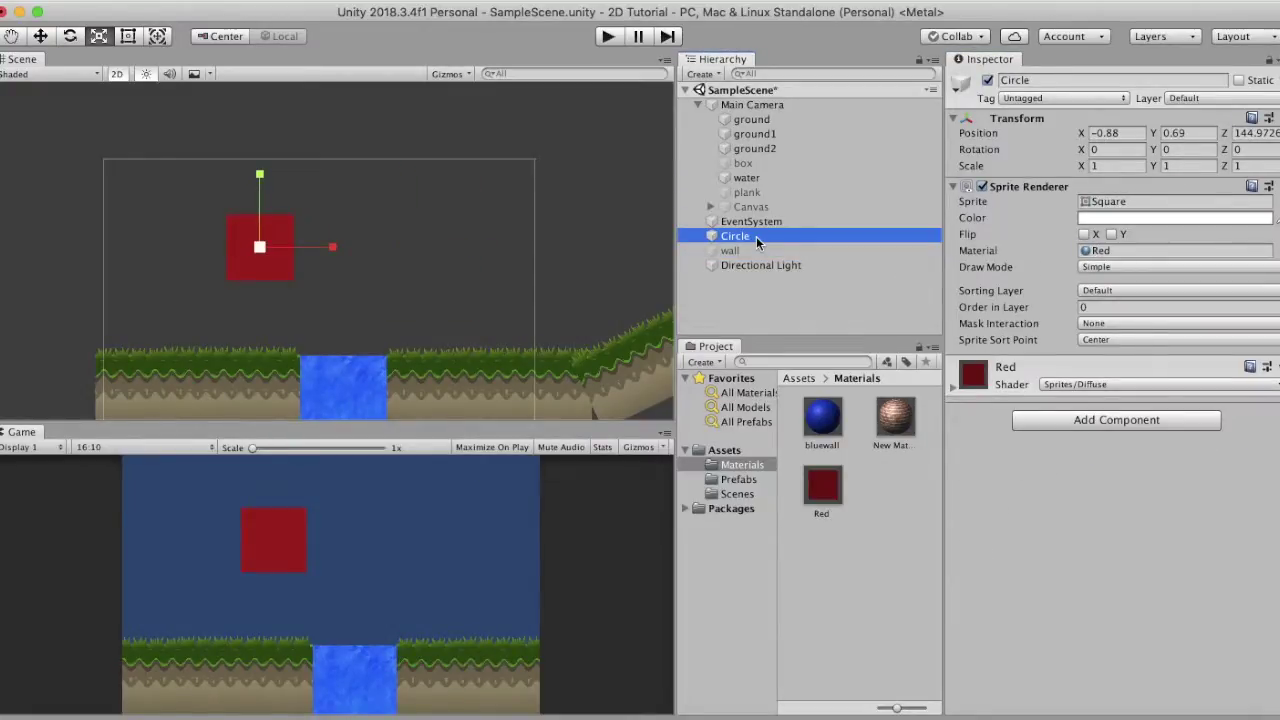
left_click(724, 450)
scroll(843, 595, "down", 5)
scroll(843, 597, "down", 3)
left_click_drag(819, 610, 1120, 202)
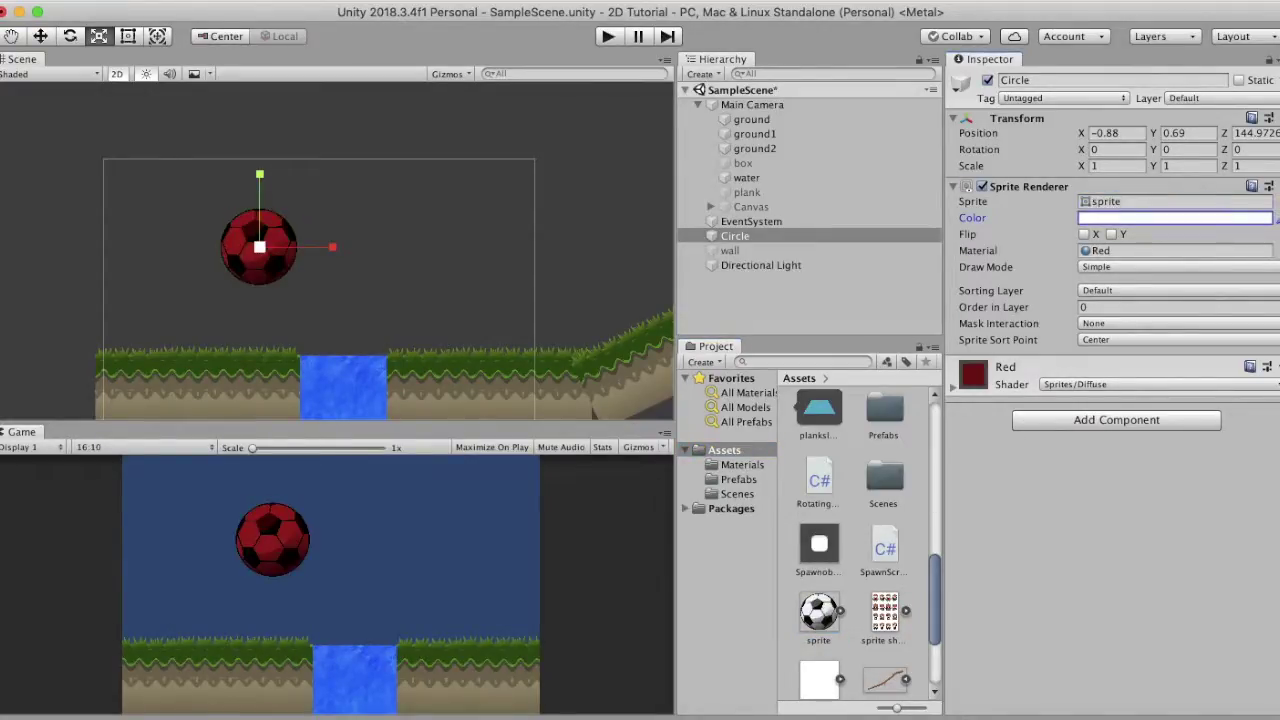
Change the material of Circle's Sprite Renderer to Sprites-Default
left_click(1274, 250)
type("sprte")
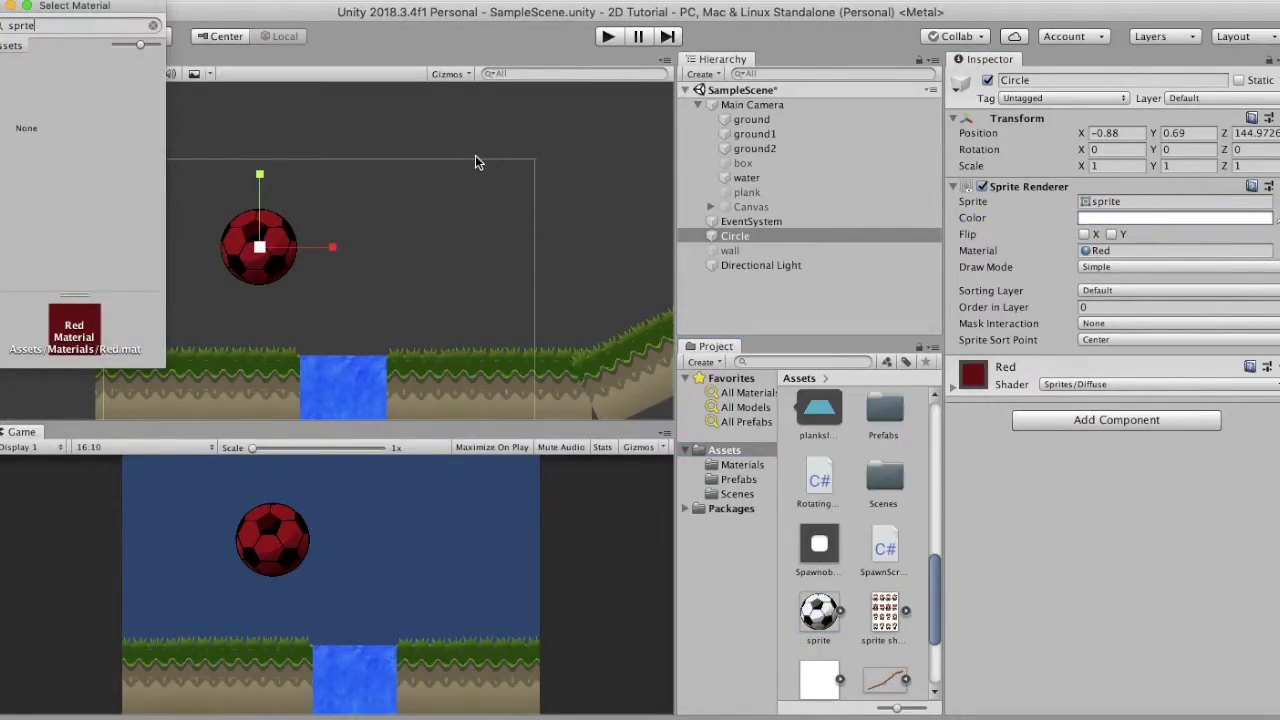
key("BackSpace")
key("BackSpace")
type("i")
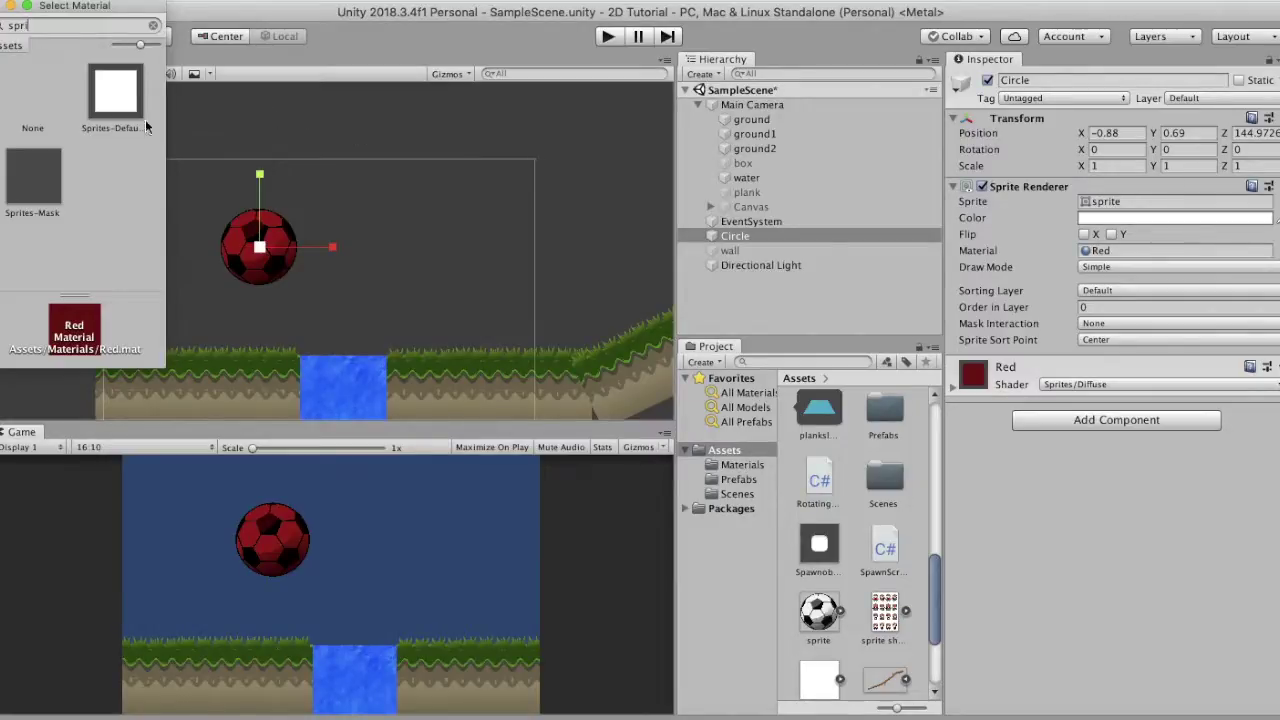
left_click(106, 92)
left_click(989, 273)
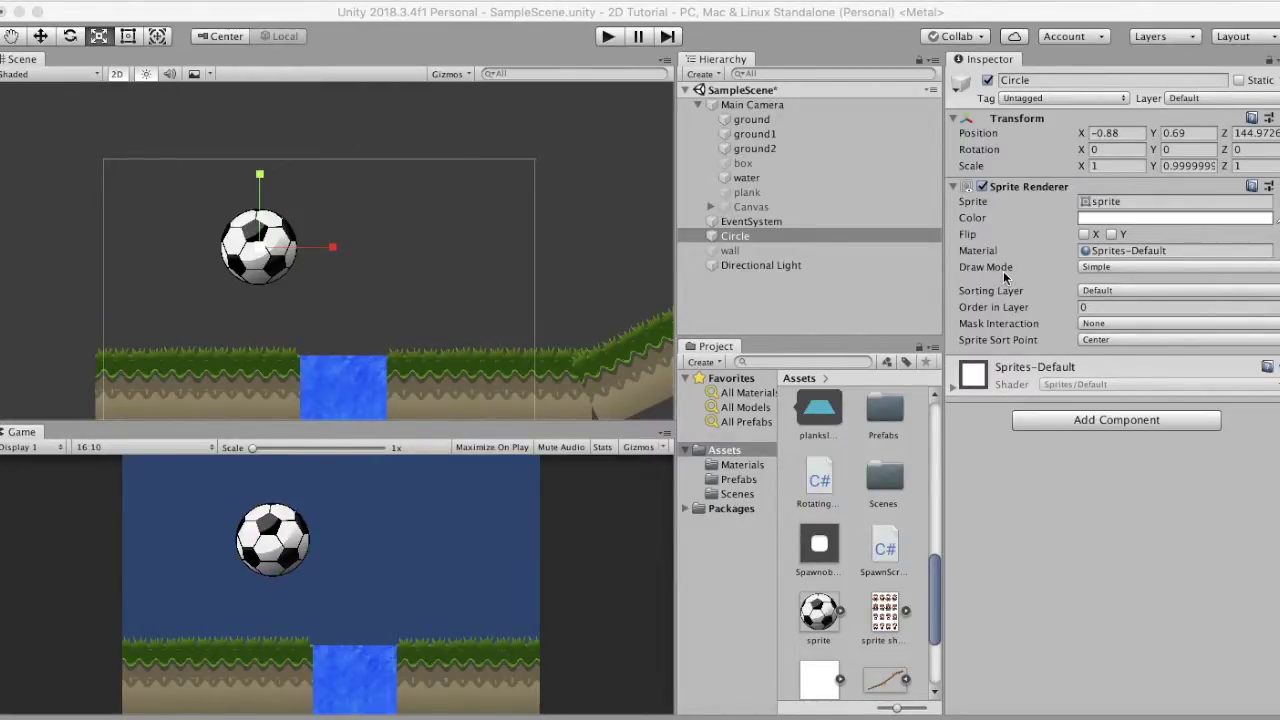
Set the Draw Mode of Circle's Sprite Renderer to Sliced
left_click(1103, 265)
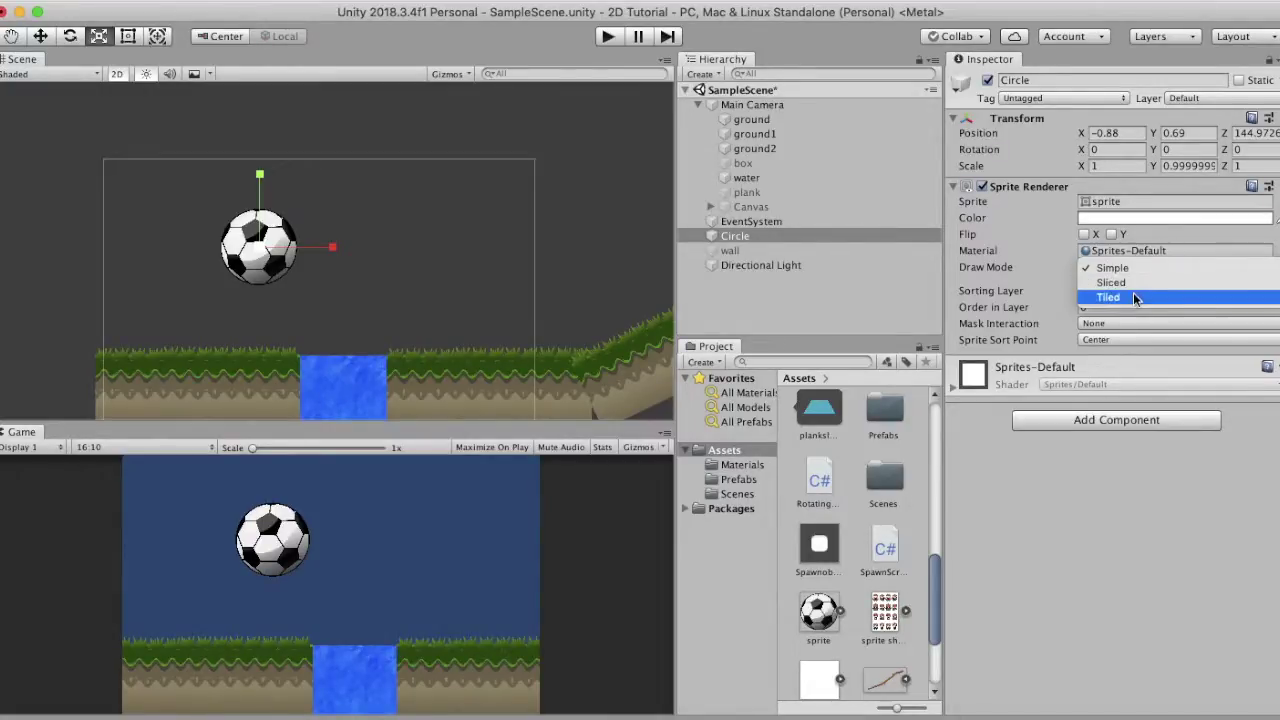
left_click(1098, 269)
left_click(1100, 267)
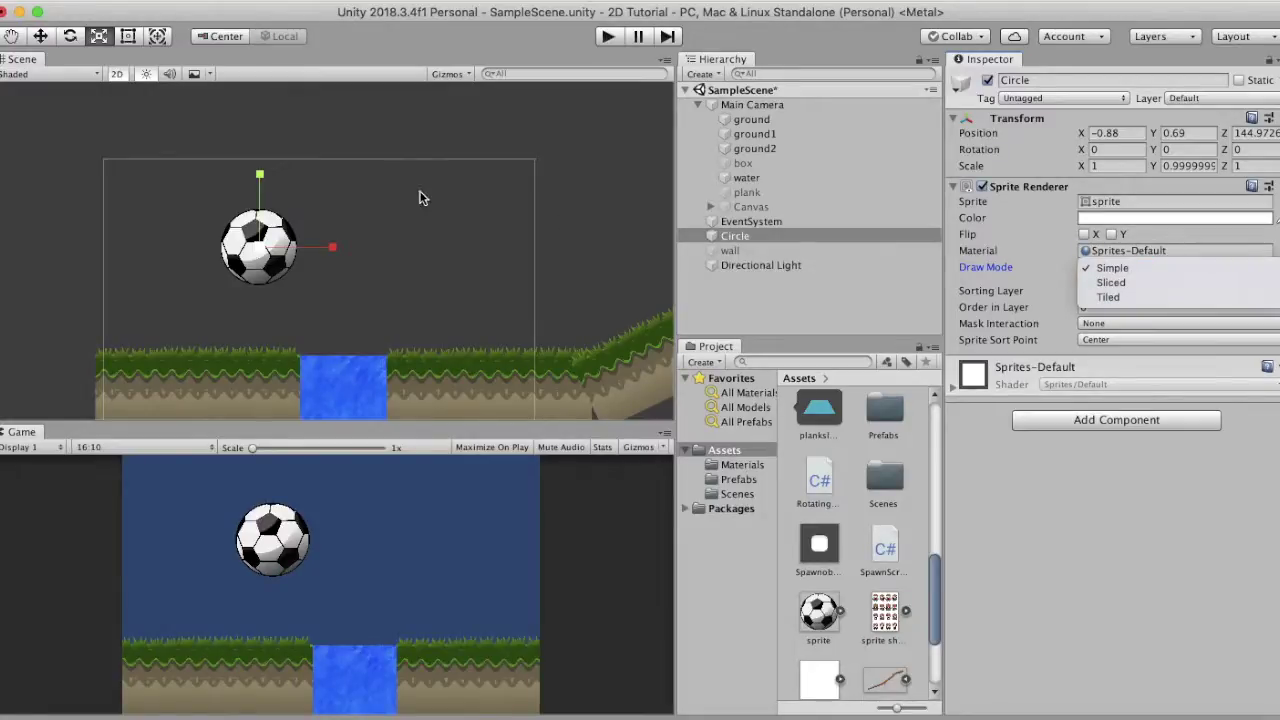
left_click(1133, 257)
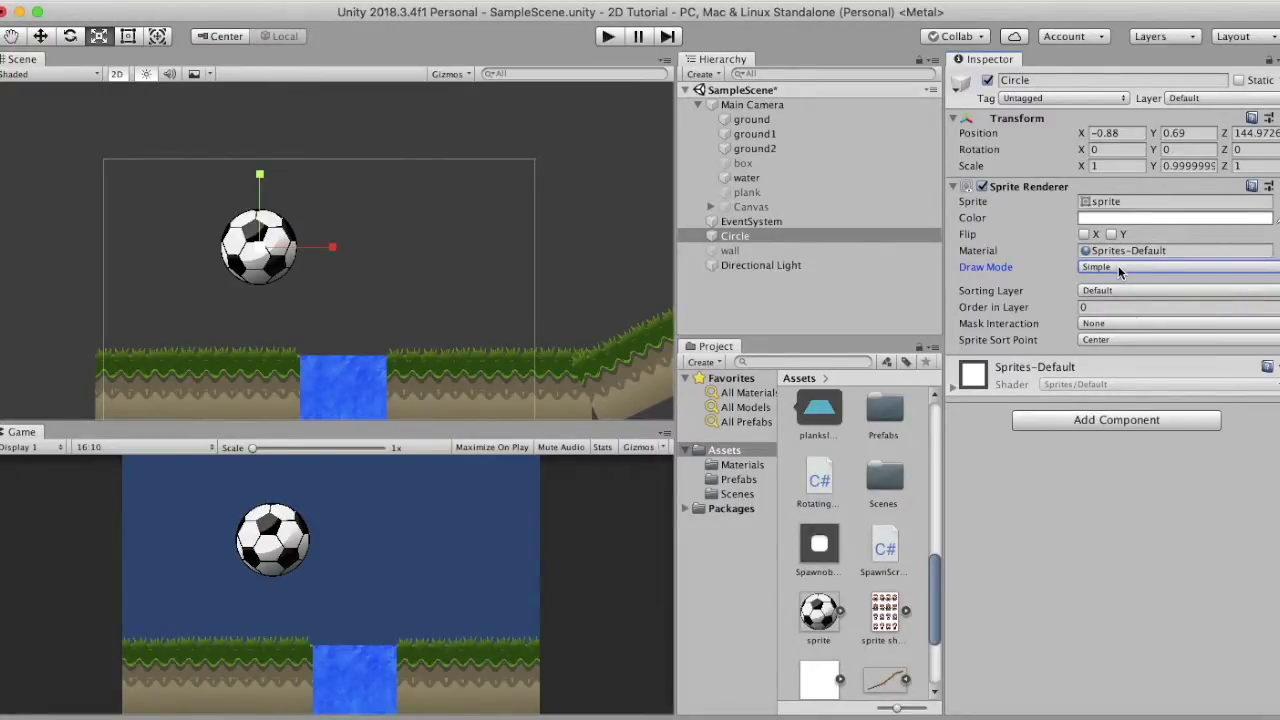
left_click(1118, 265)
left_click(1118, 283)
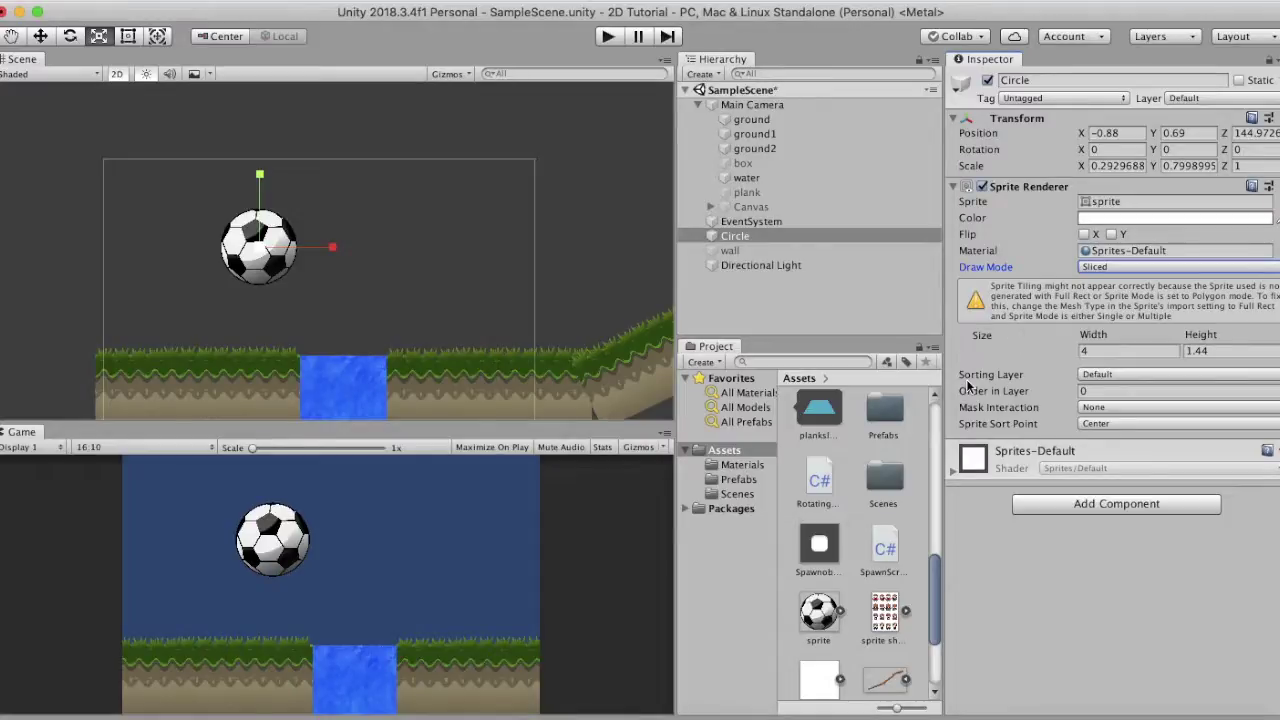
Set the soccer ball sprite's Mesh Type to Full Rect in its import settings
left_click(822, 618)
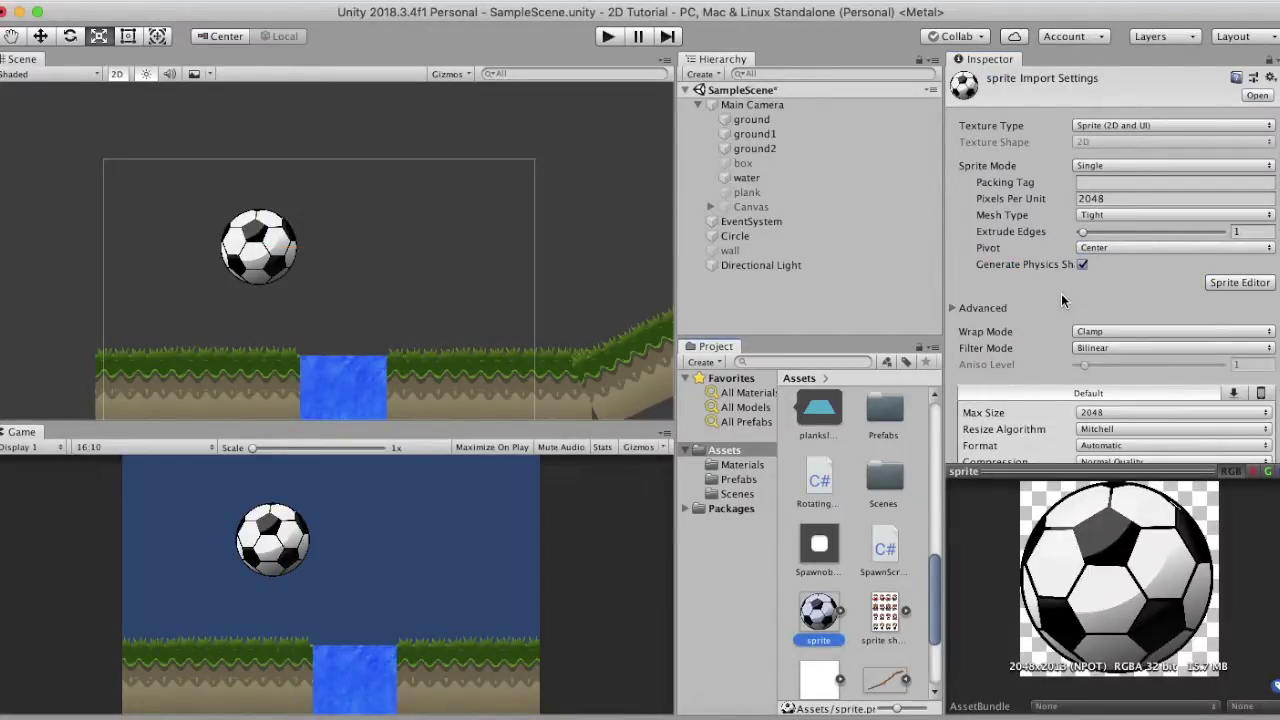
left_click(1105, 214)
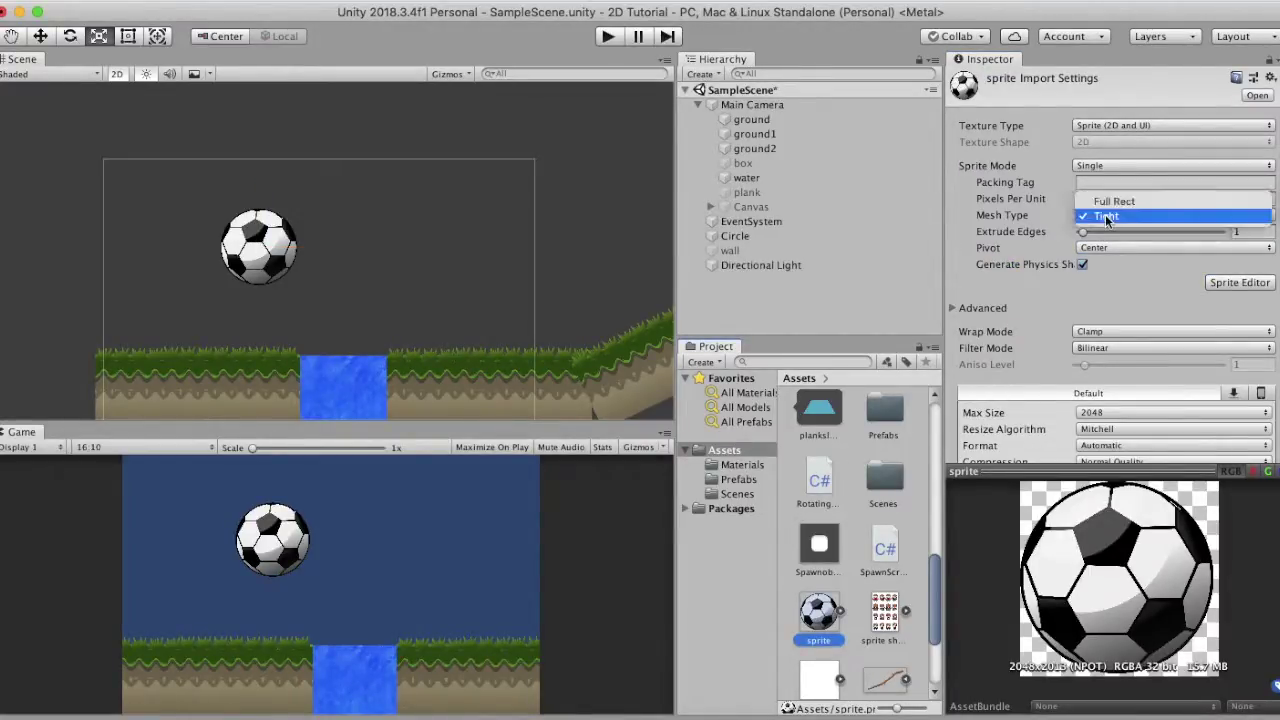
left_click(1113, 201)
scroll(1120, 250, "down", 3)
scroll(1162, 317, "up", 3)
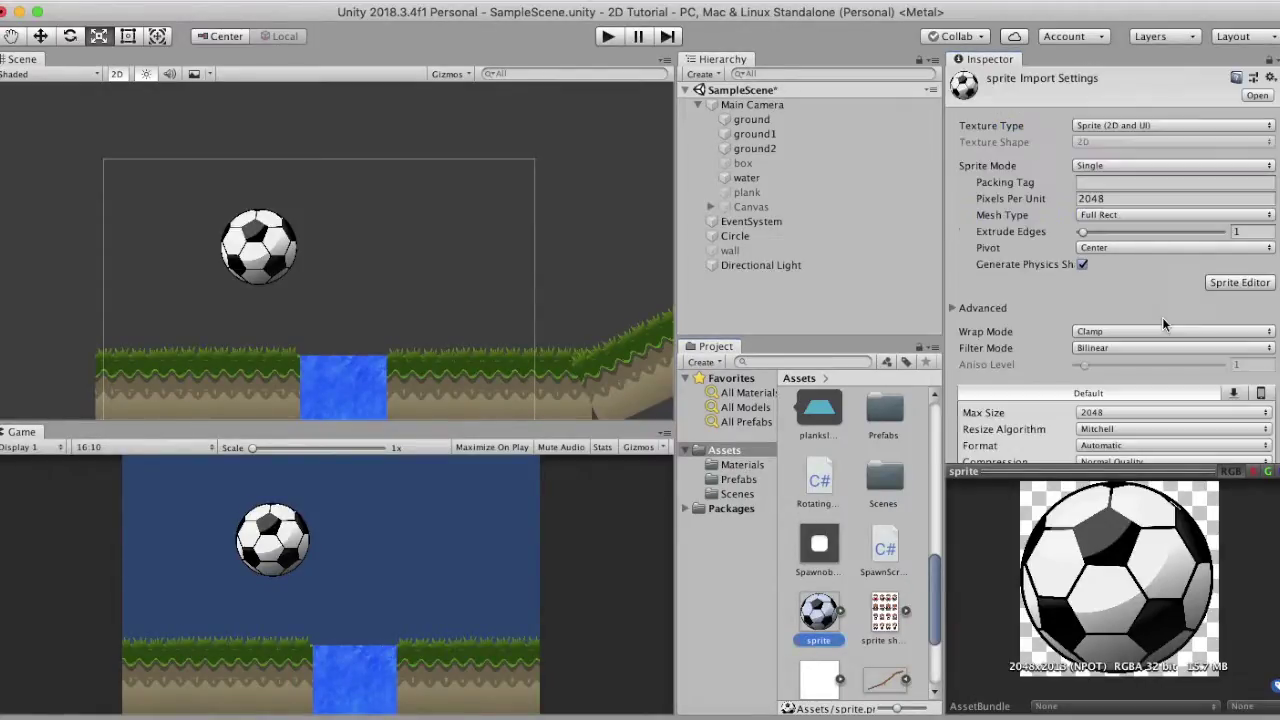
Give the soccer ball sprite a top border of about 844 and a bottom border of about 732 in the Sprite Editor, and apply them
left_click(1238, 283)
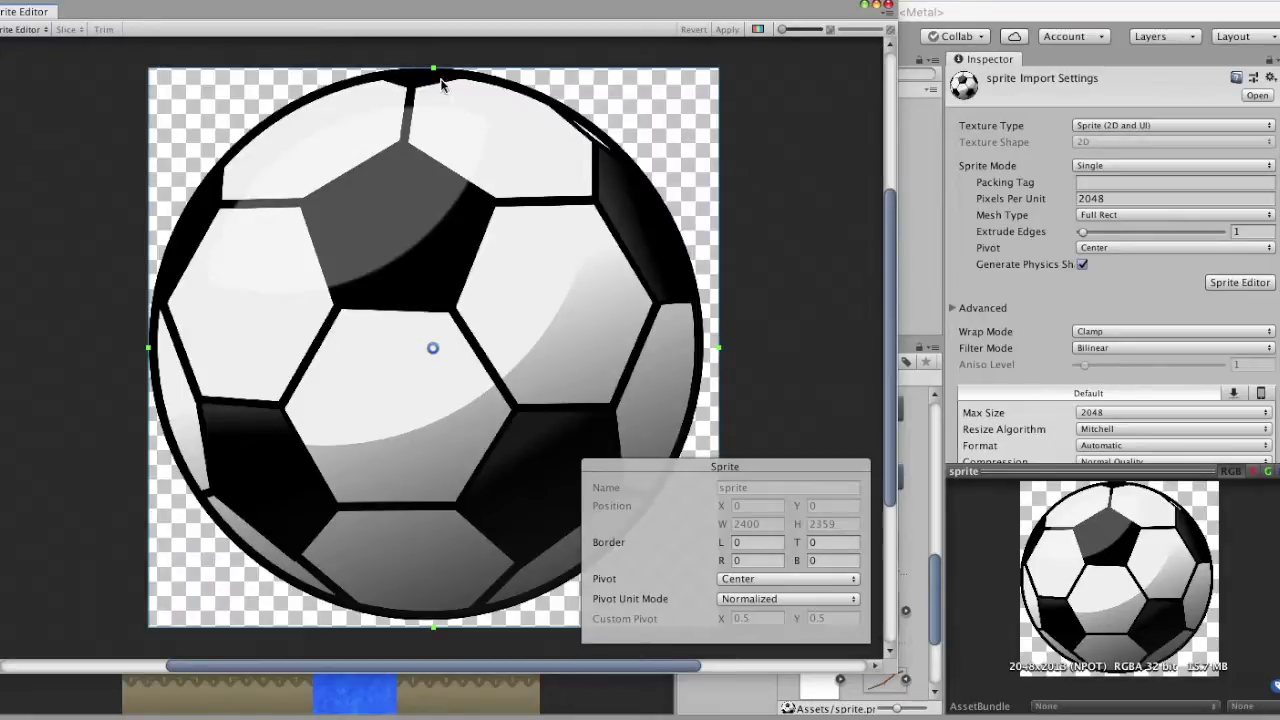
left_click_drag(434, 68, 433, 268)
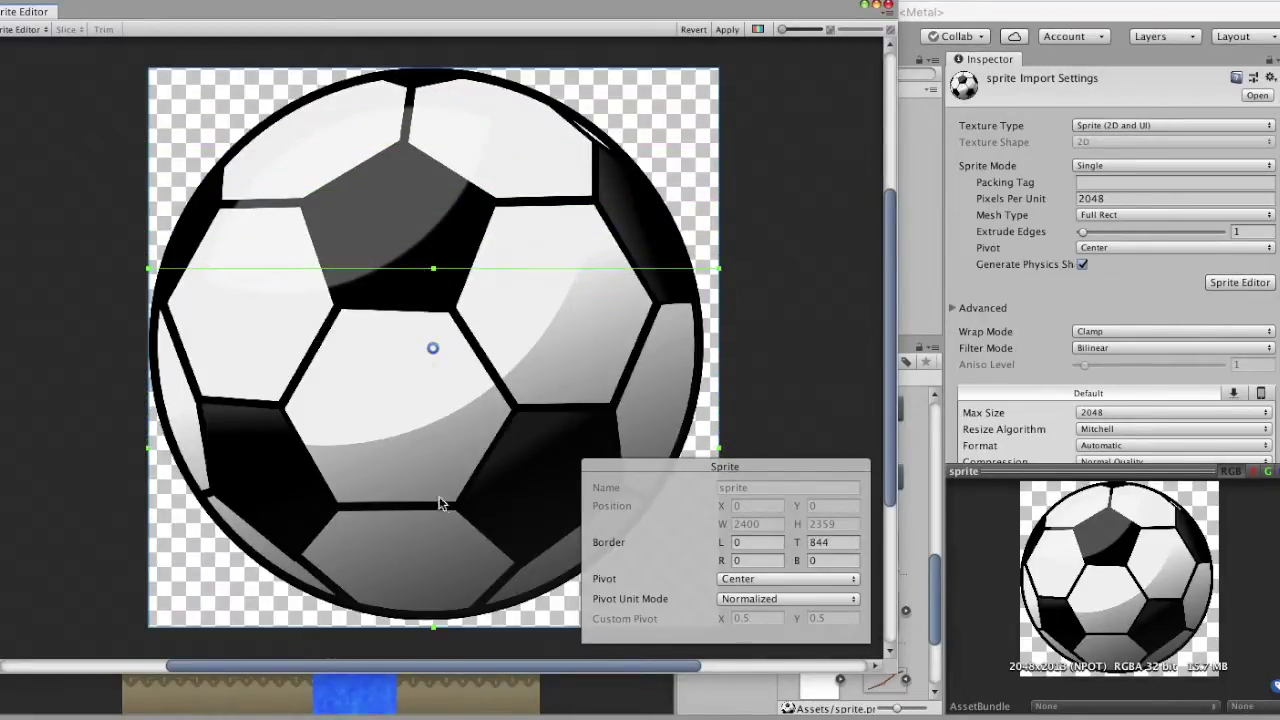
left_click_drag(433, 627, 451, 440)
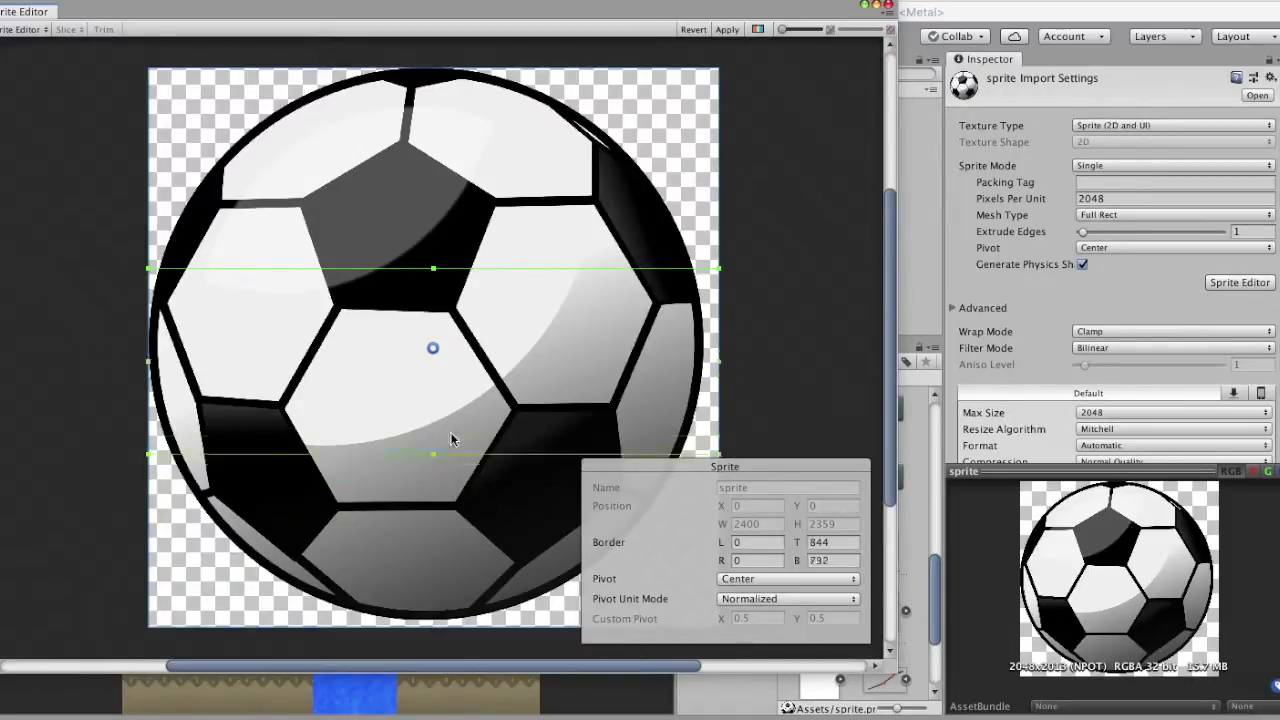
left_click(727, 29)
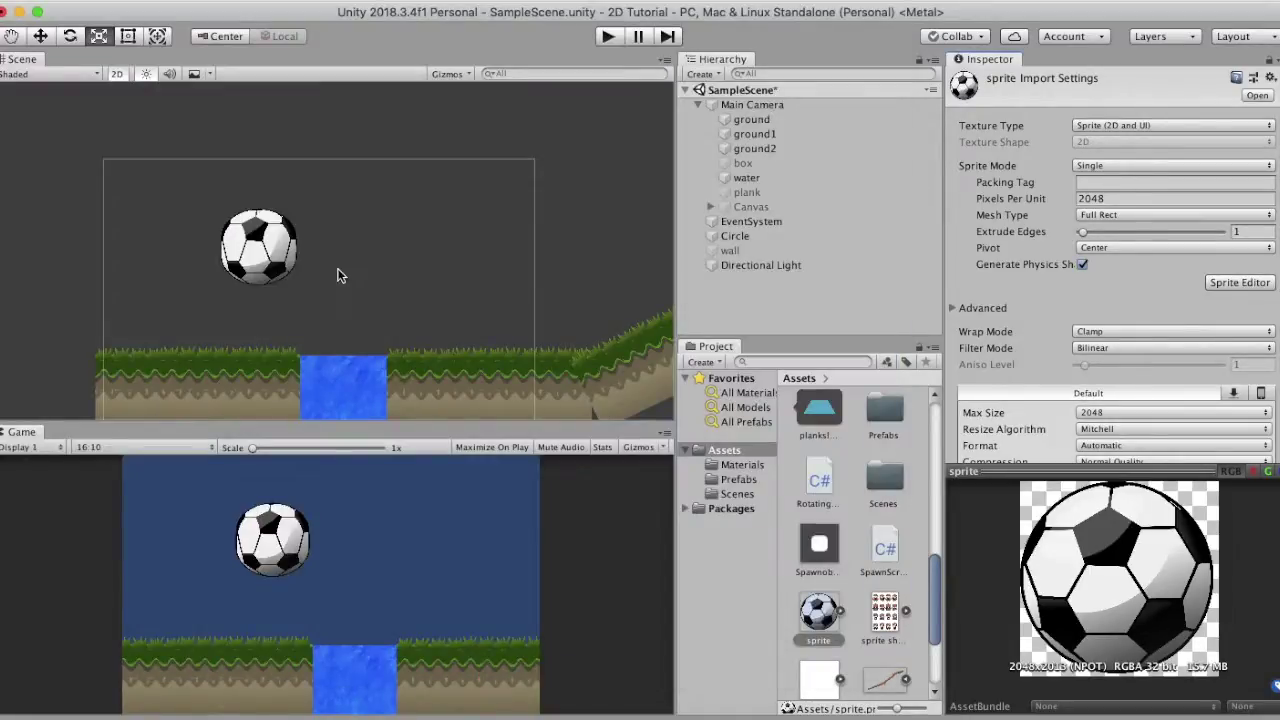
Switch Circle's Draw Mode to Simple and back to Sliced to compare how the ball renders
left_click(1121, 267)
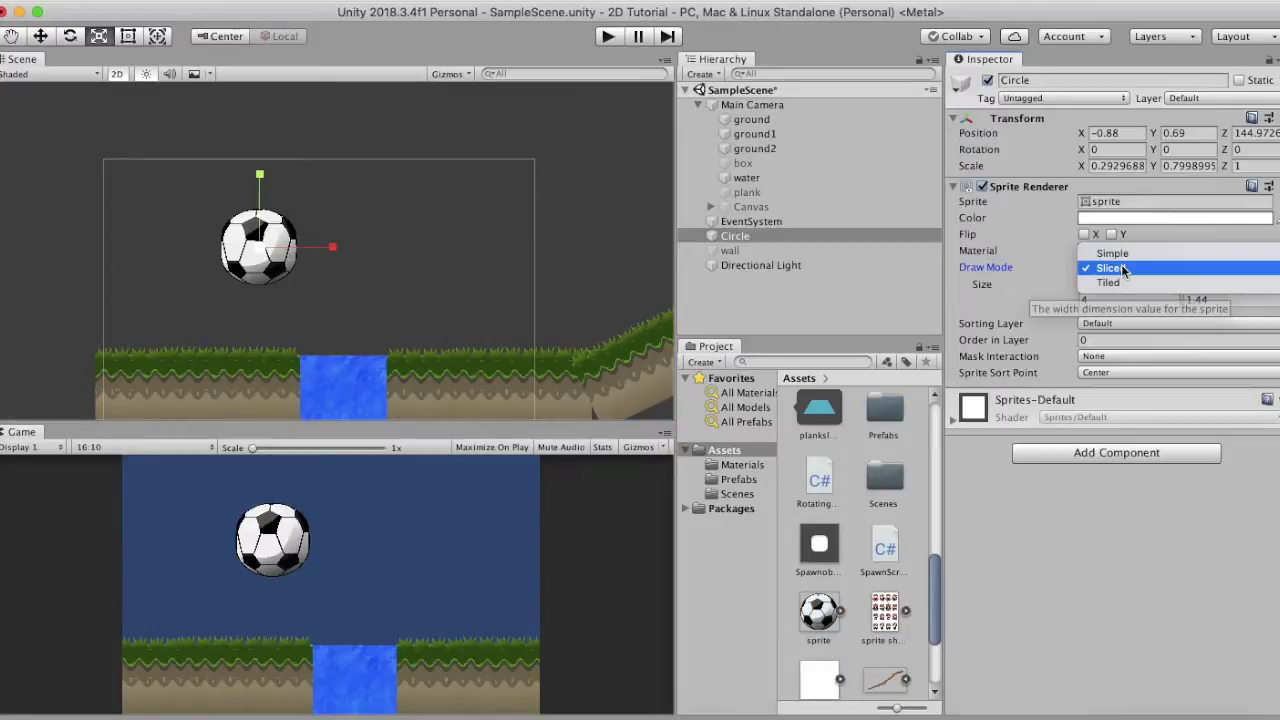
left_click(1129, 255)
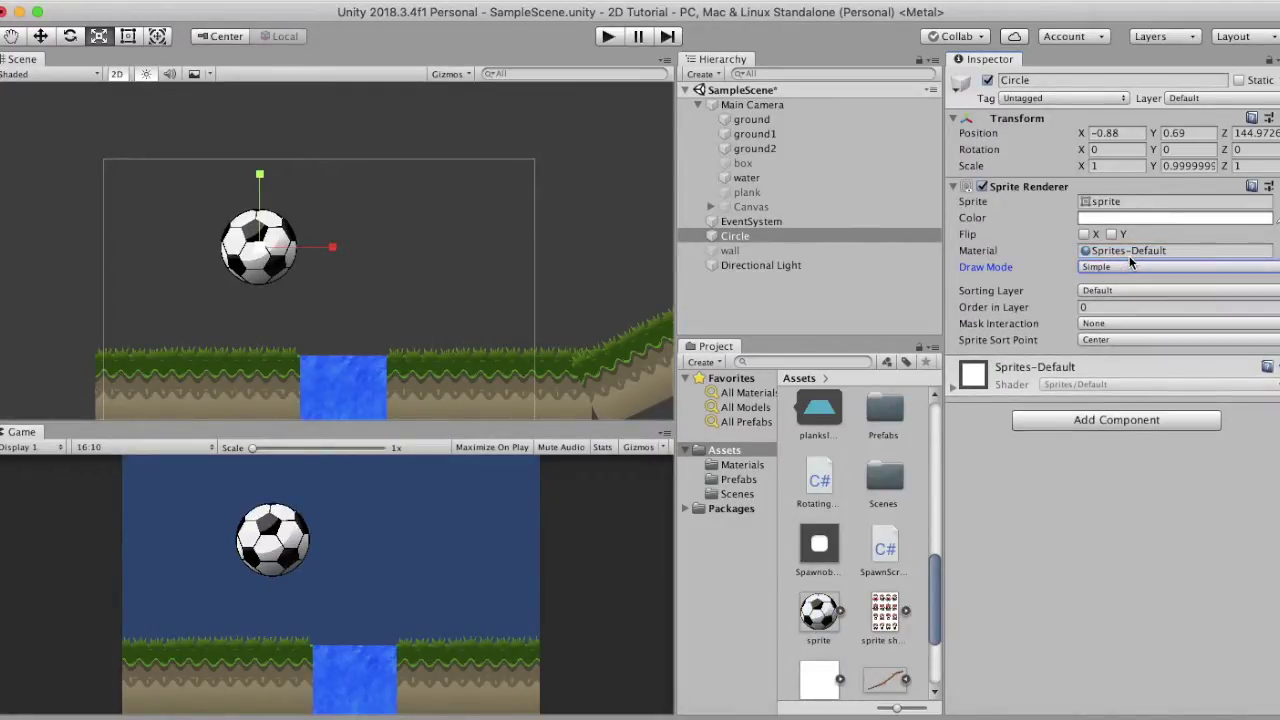
left_click(1129, 262)
left_click(1110, 292)
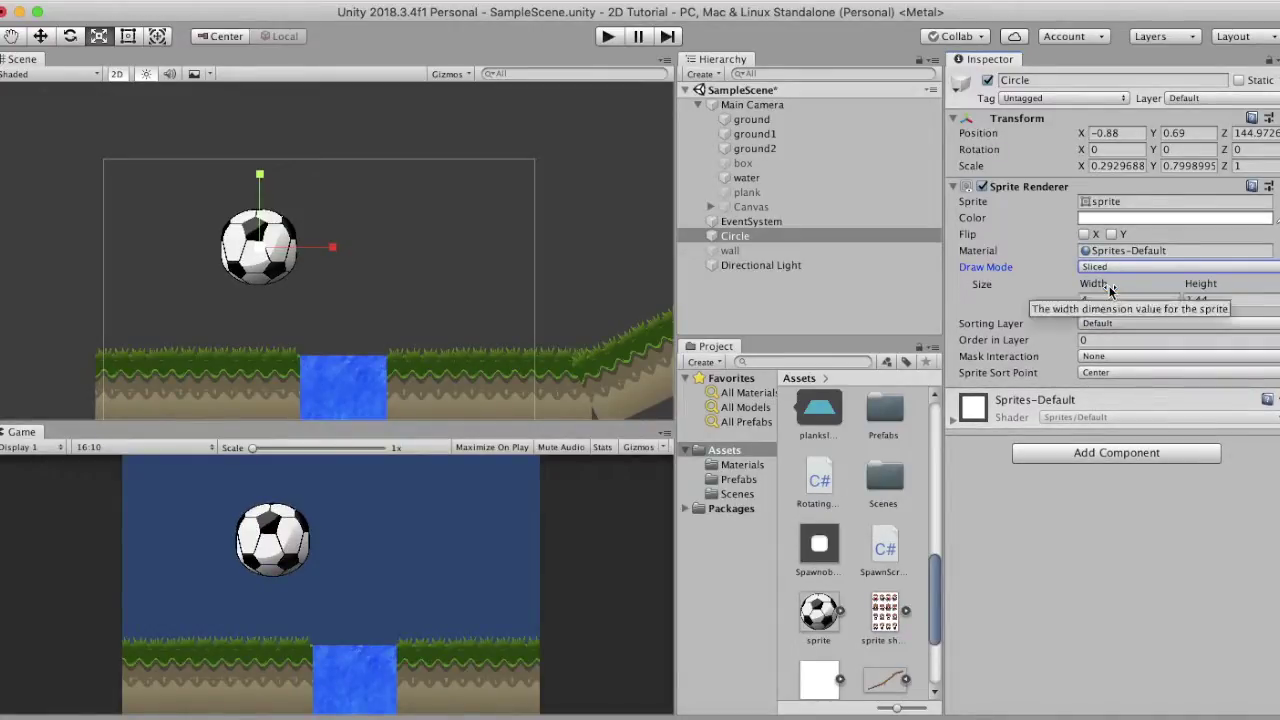
Set Circle's Draw Mode to Tiled and widen it to about 5.73, keeping the Continuous tile mode
left_click(1135, 267)
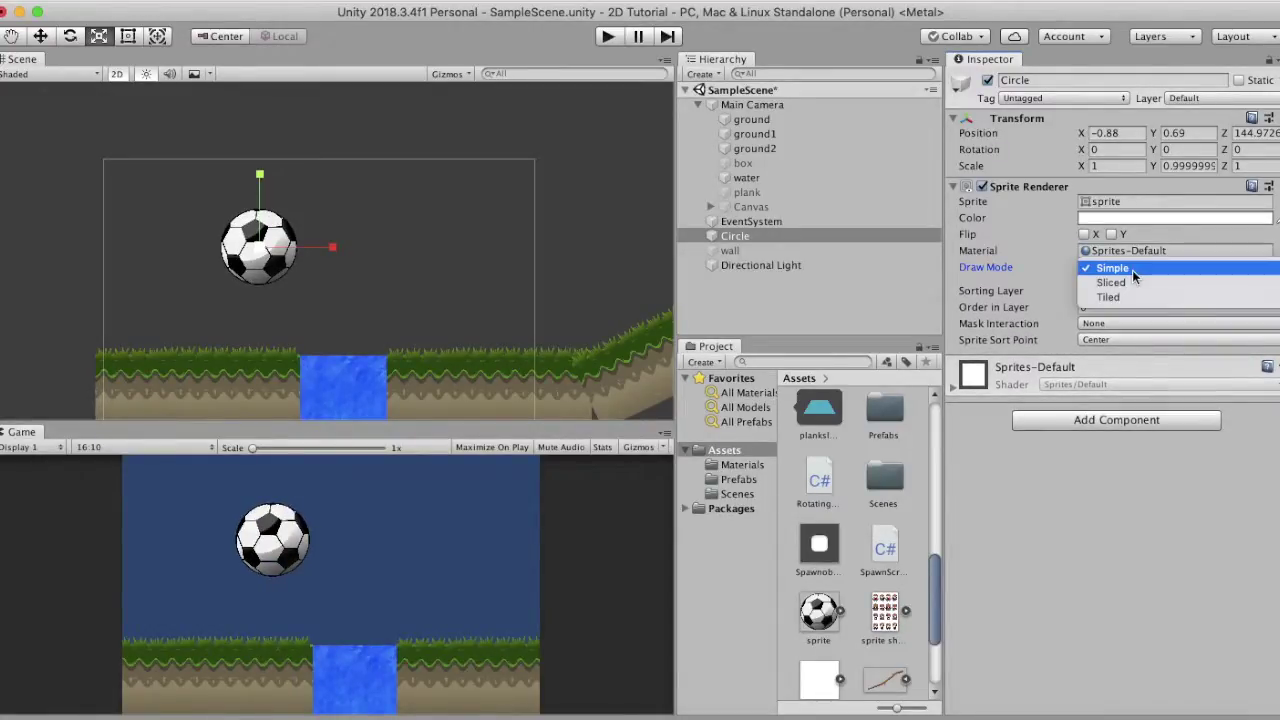
left_click(1105, 300)
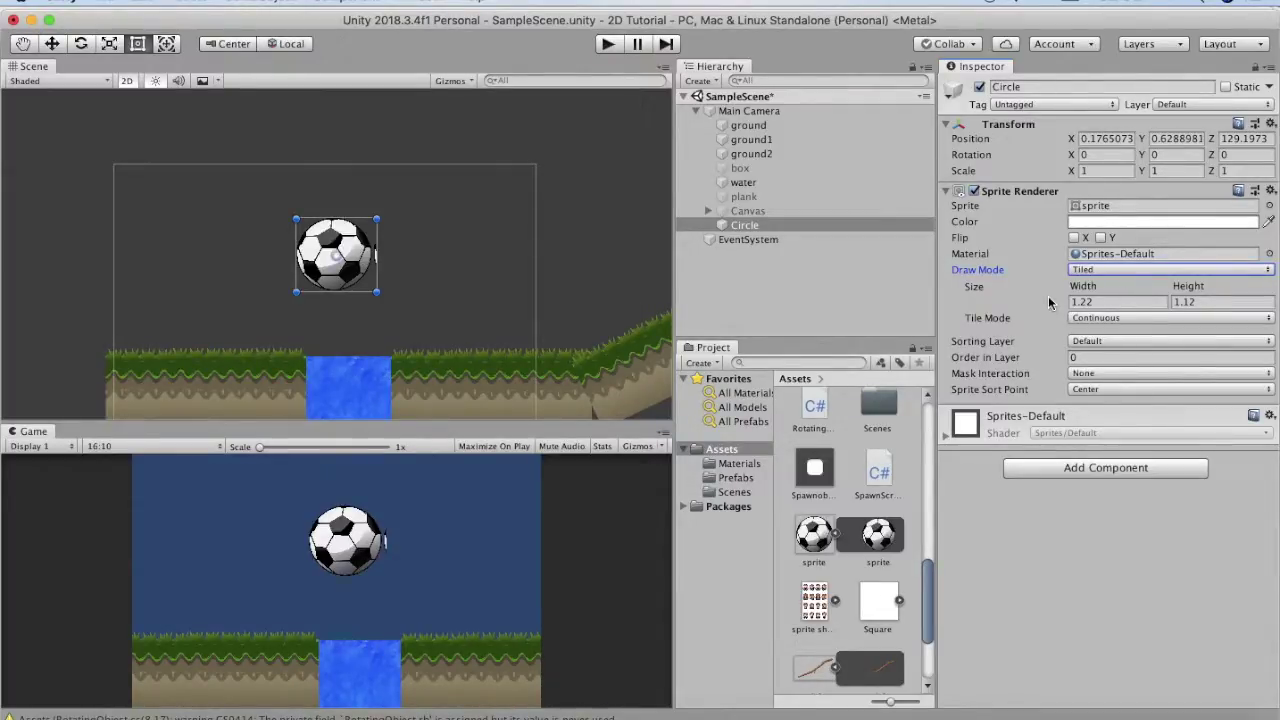
left_click_drag(1072, 290, 1063, 336)
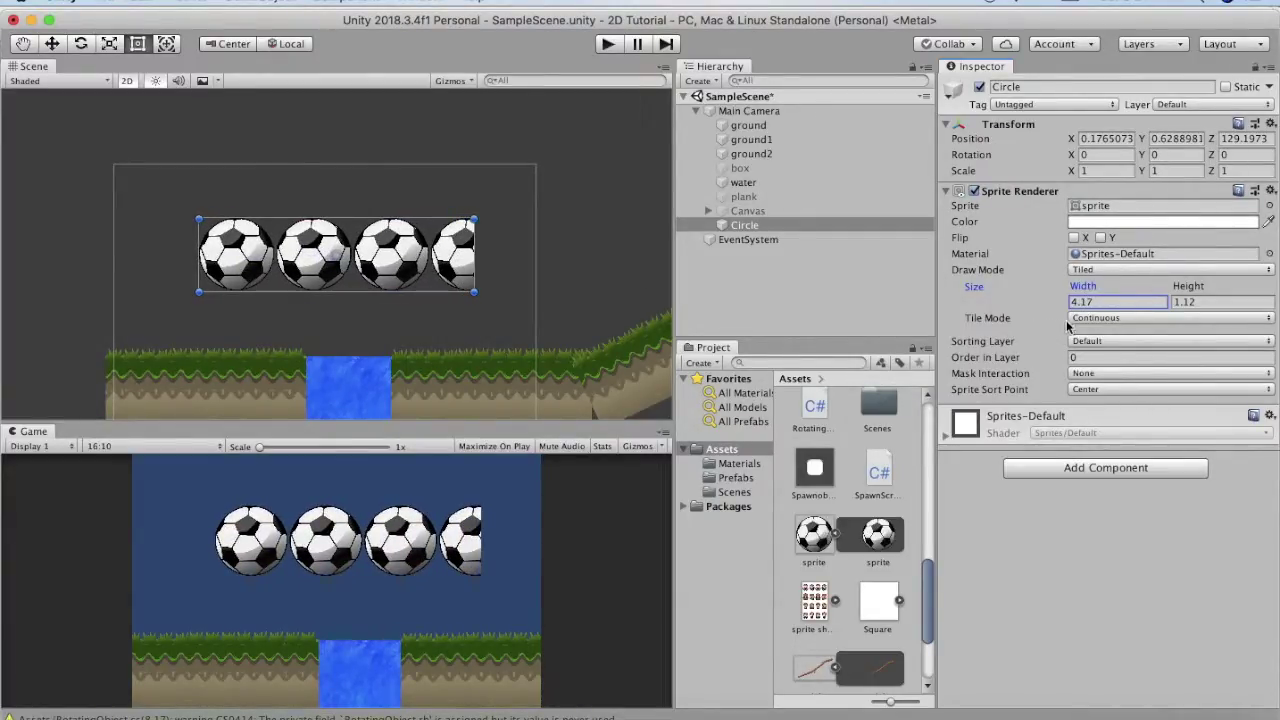
left_click(1098, 319)
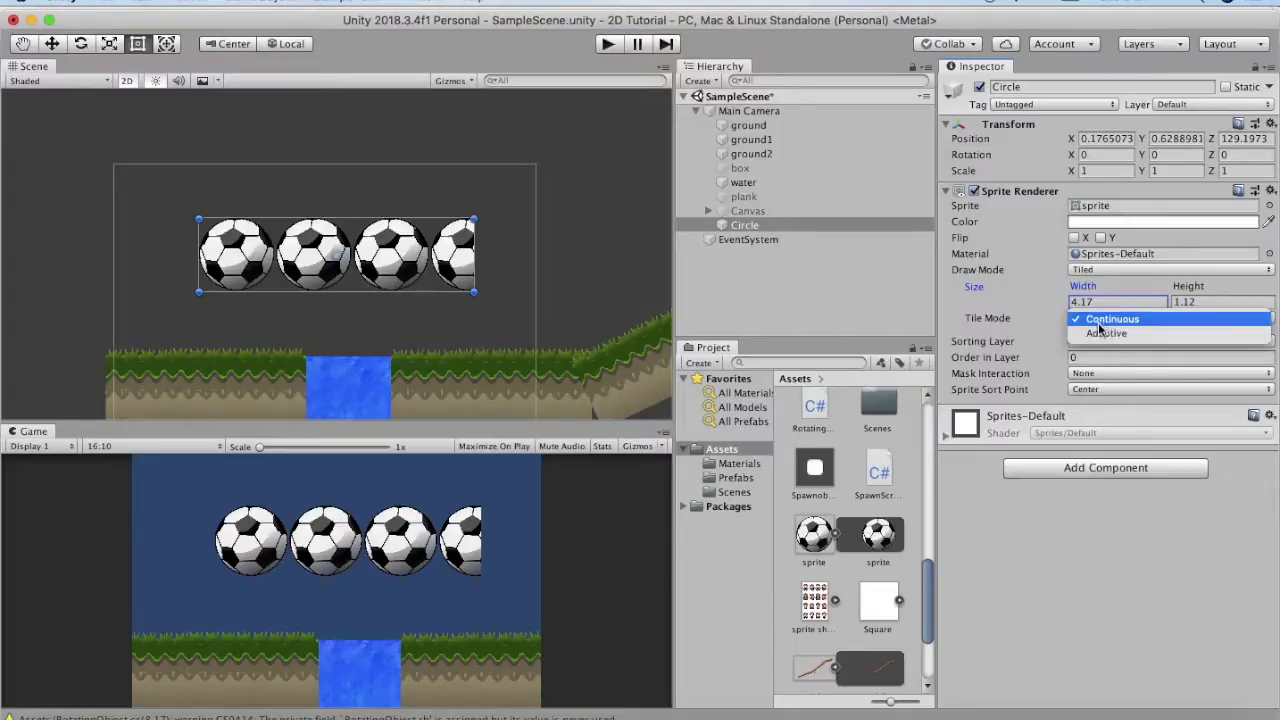
left_click(1105, 318)
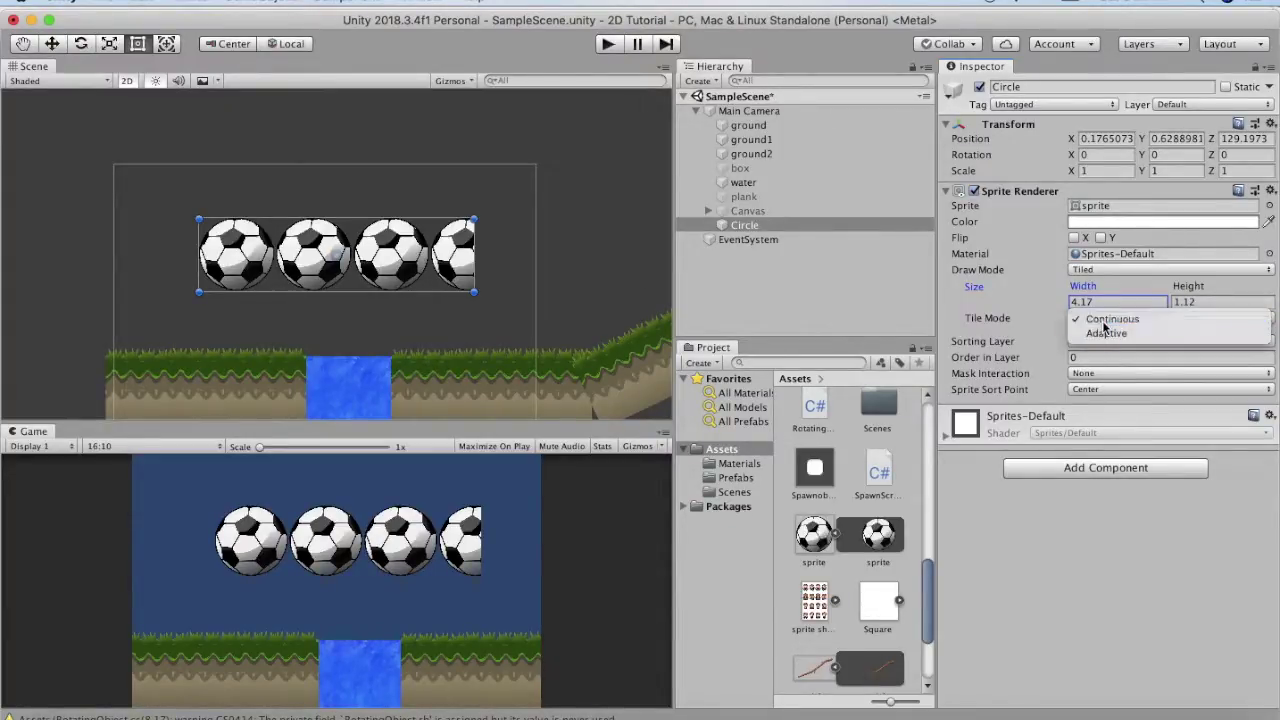
left_click_drag(1070, 287, 1120, 291)
Set Circle's Tile Mode to Adaptive and widen the row of balls beyond 7.17
left_click(1108, 318)
left_click(1105, 332)
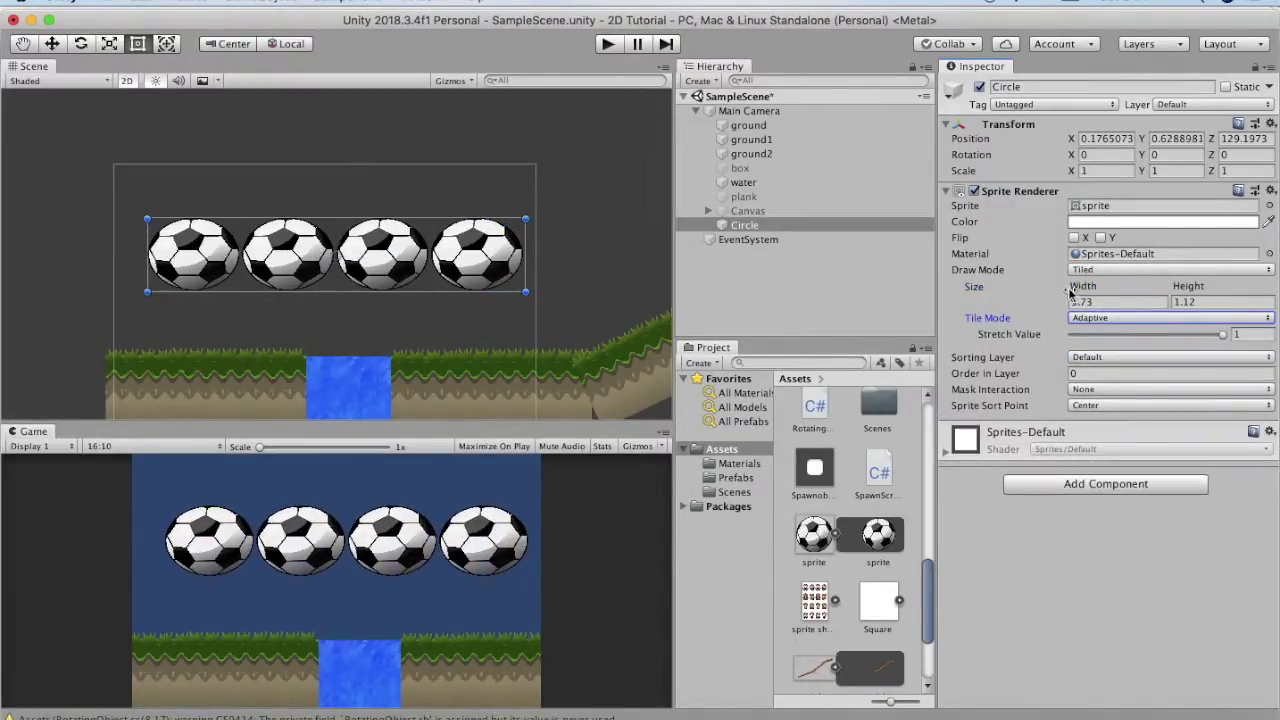
left_click_drag(1083, 290, 1095, 288)
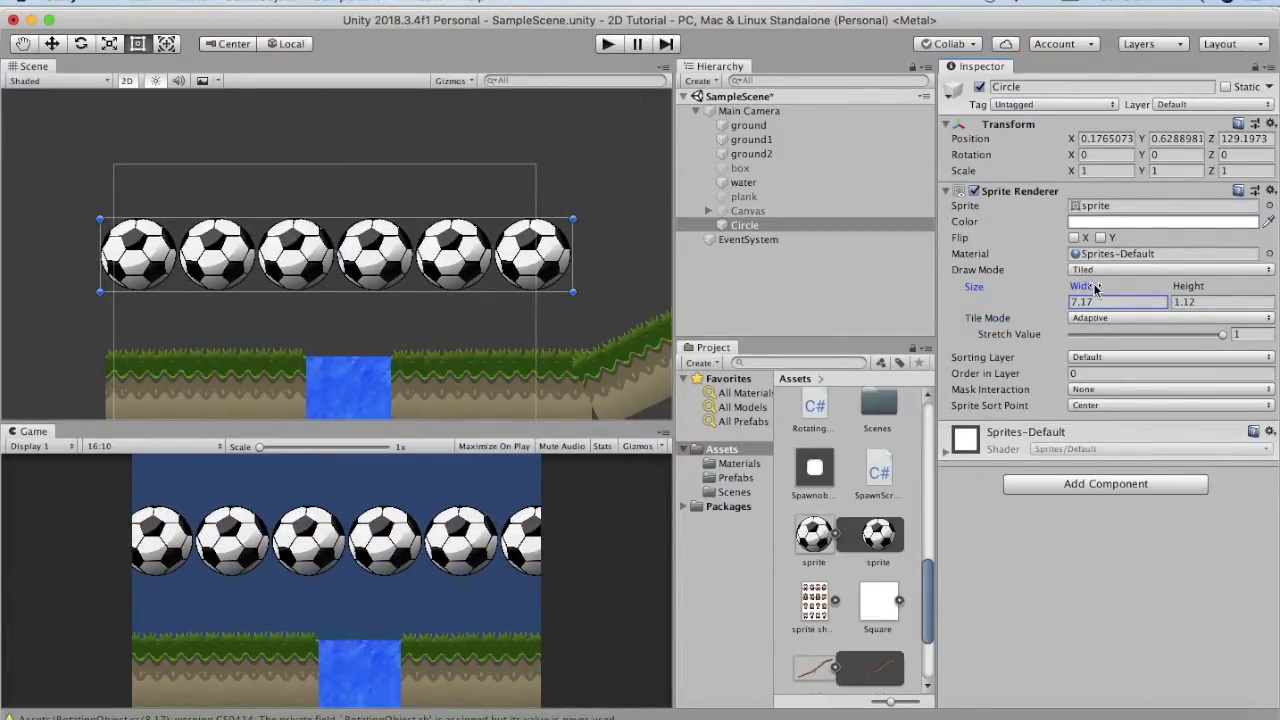
left_click_drag(1095, 287, 1130, 286)
Set Circle's Tile Mode to Continuous and narrow its width to about 1.45
left_click(1110, 318)
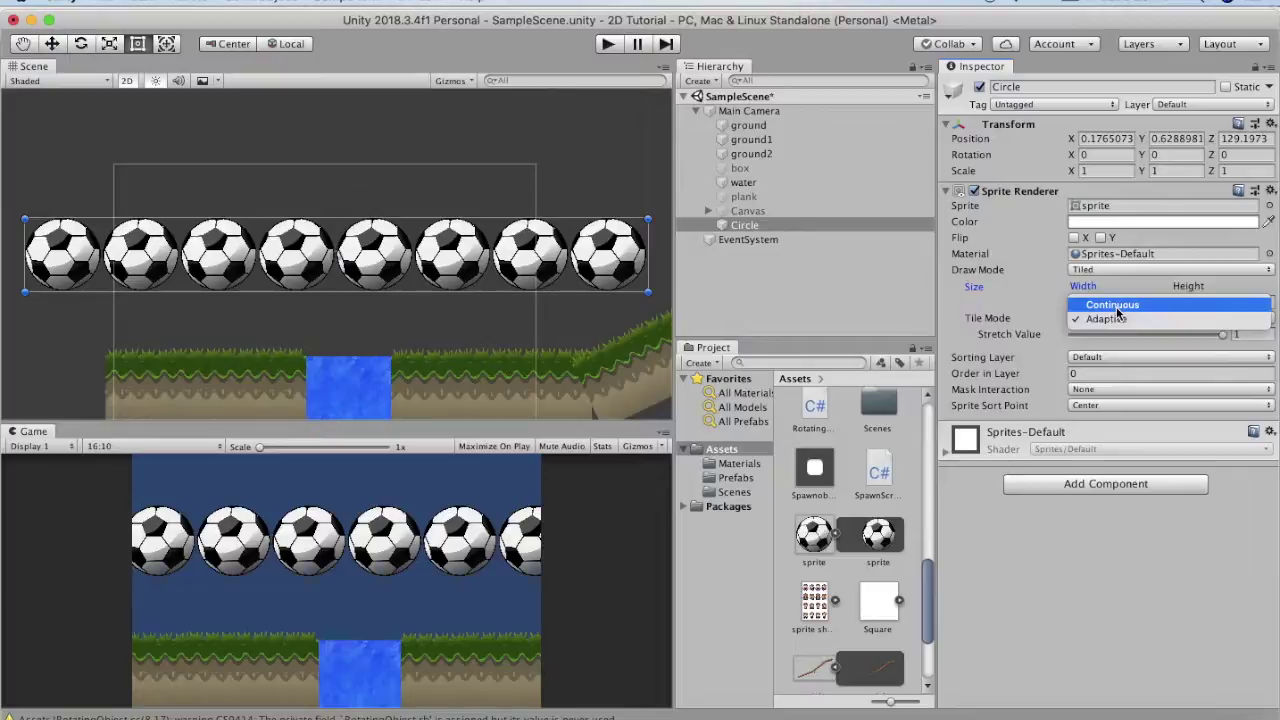
left_click(1085, 302)
left_click_drag(1070, 290, 1010, 287)
Set Circle's Tile Mode to Adaptive with a Stretch Value of 1
left_click(1112, 318)
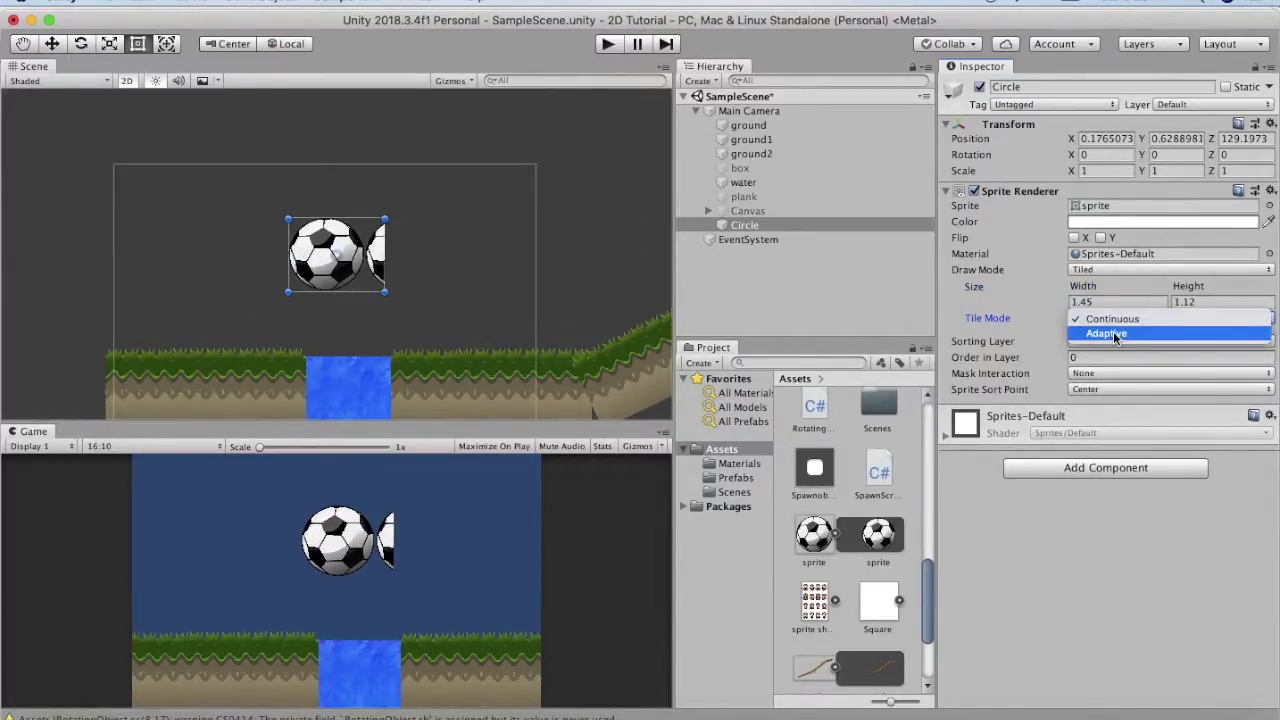
left_click(1113, 331)
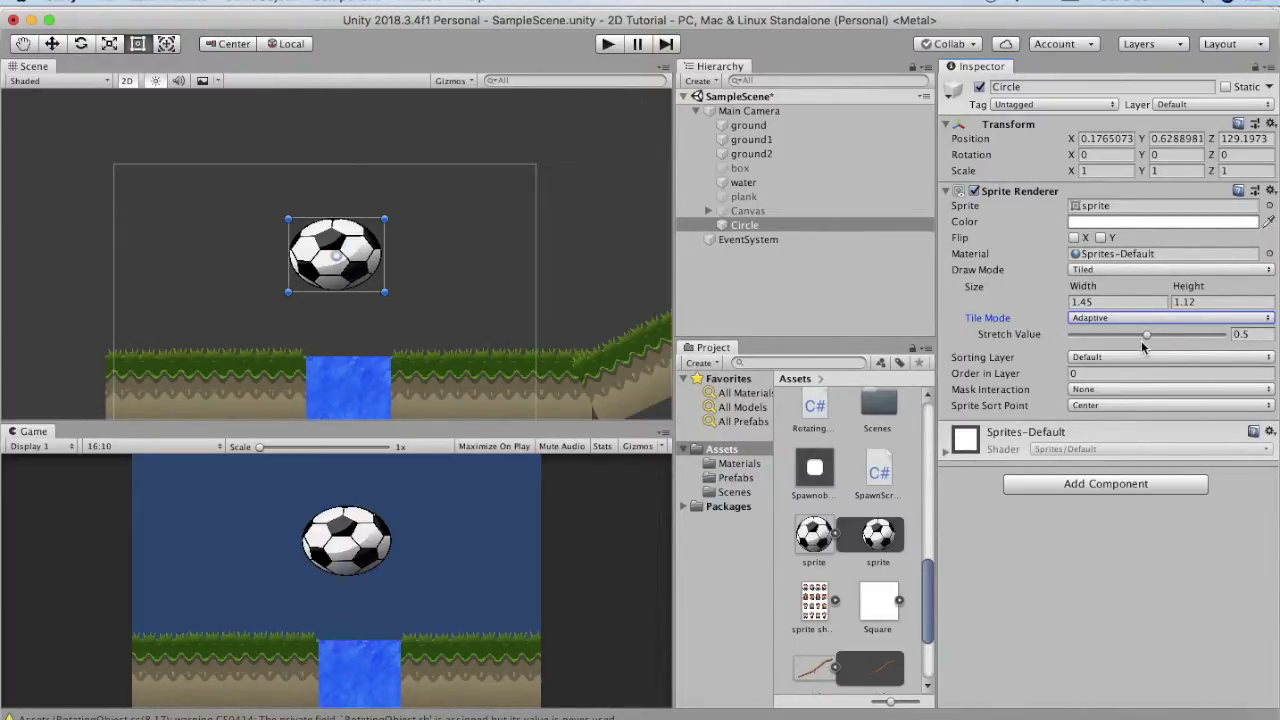
left_click_drag(1147, 335, 1238, 340)
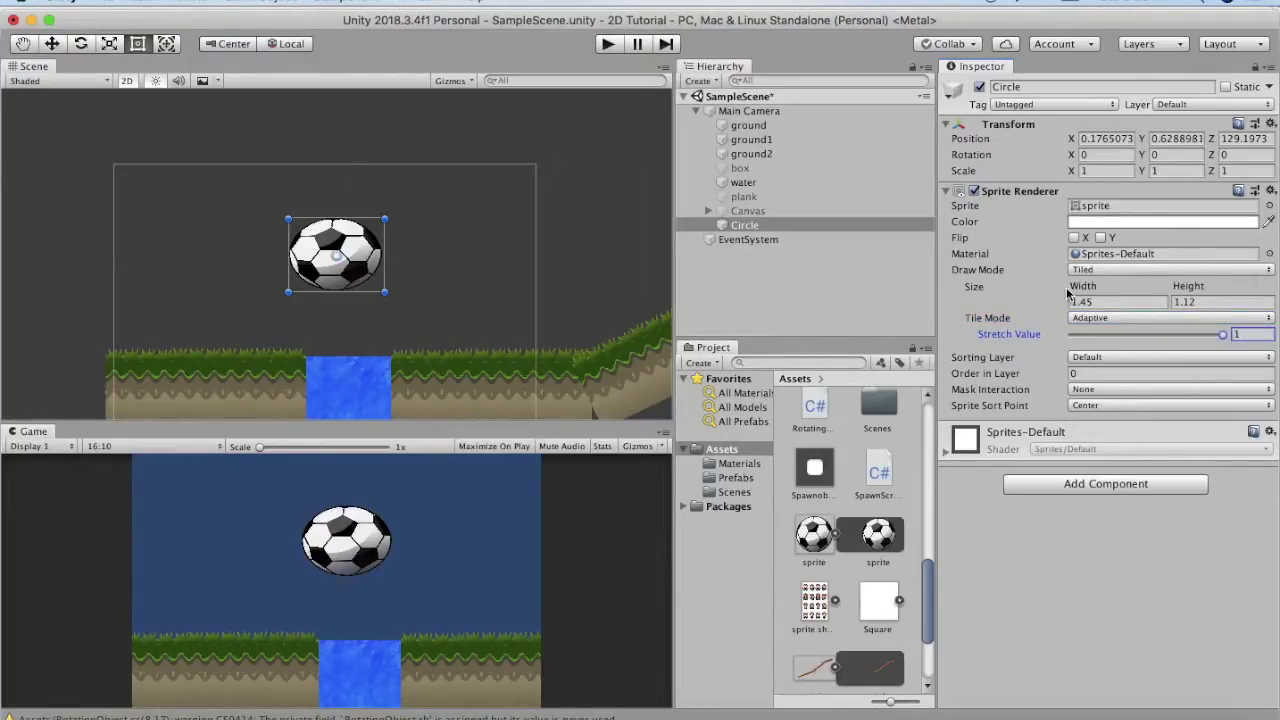
Widen Circle's tiled area to about 3.74 and set its Stretch Value to 0
left_click_drag(1072, 288, 1102, 291)
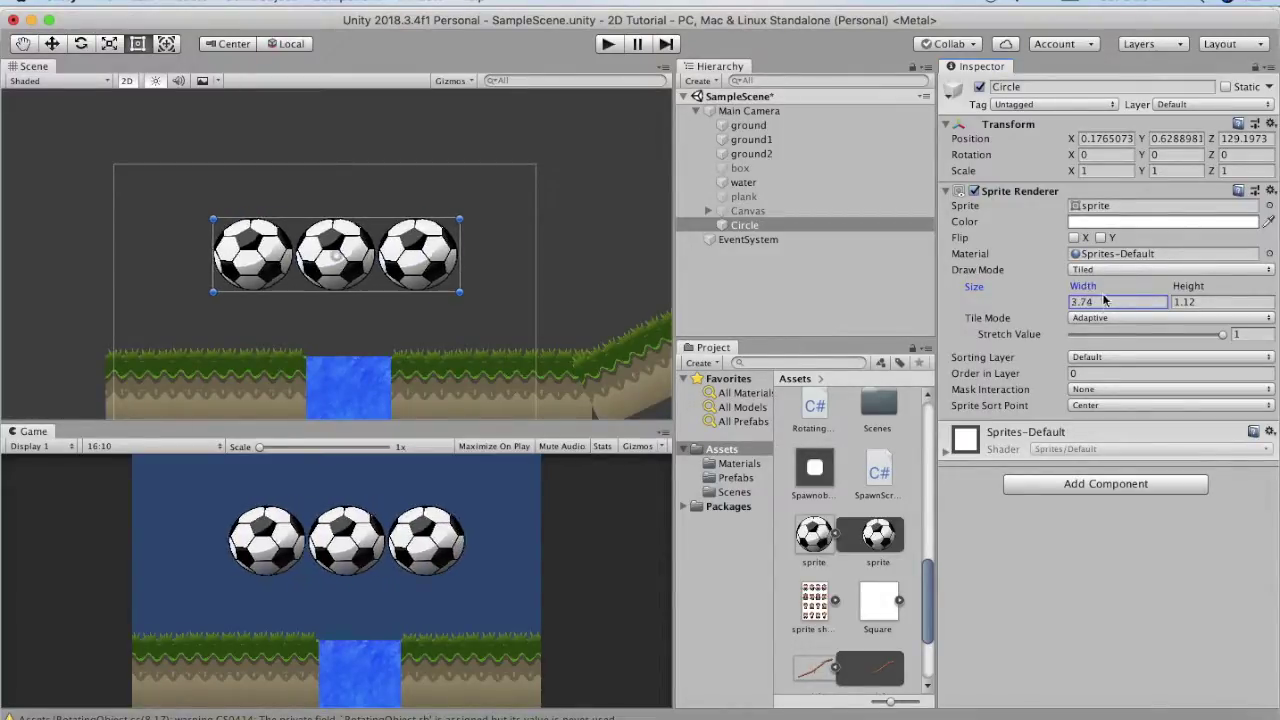
left_click(1072, 336)
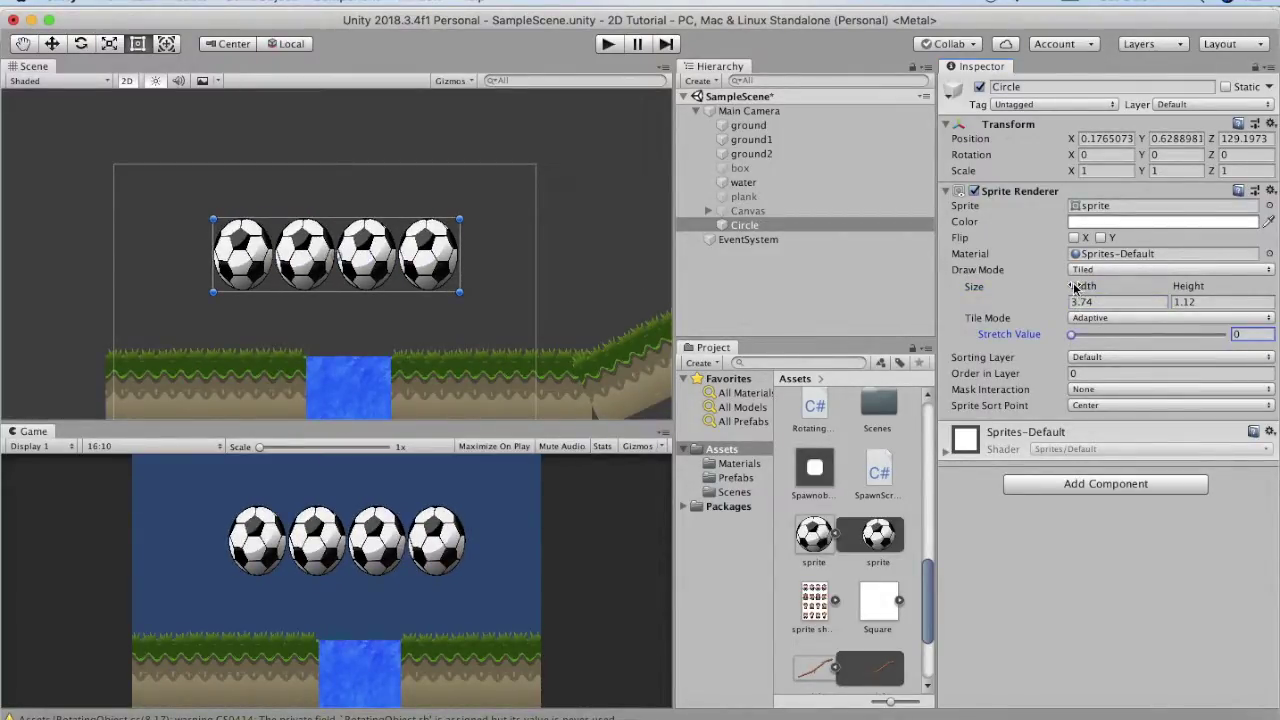
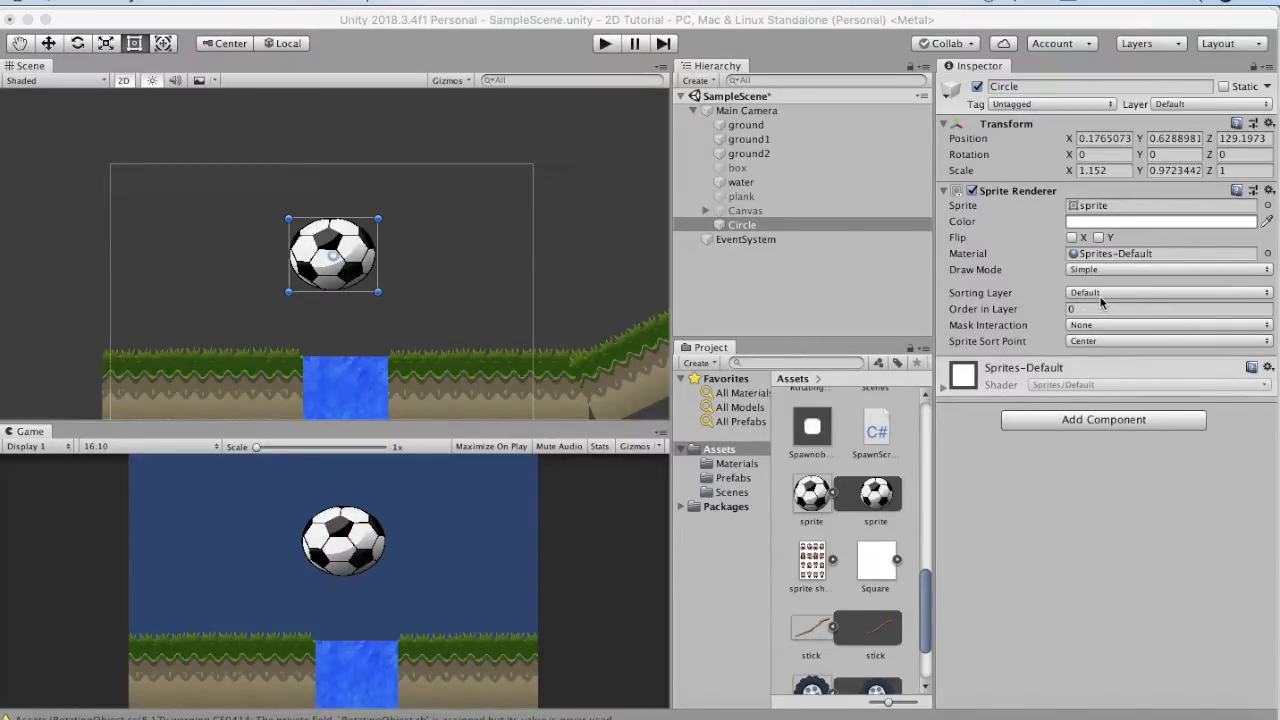
Review the project's sorting layers, and compare the Sprite Renderer sorting settings of the water and Circle objects
left_click(1149, 45)
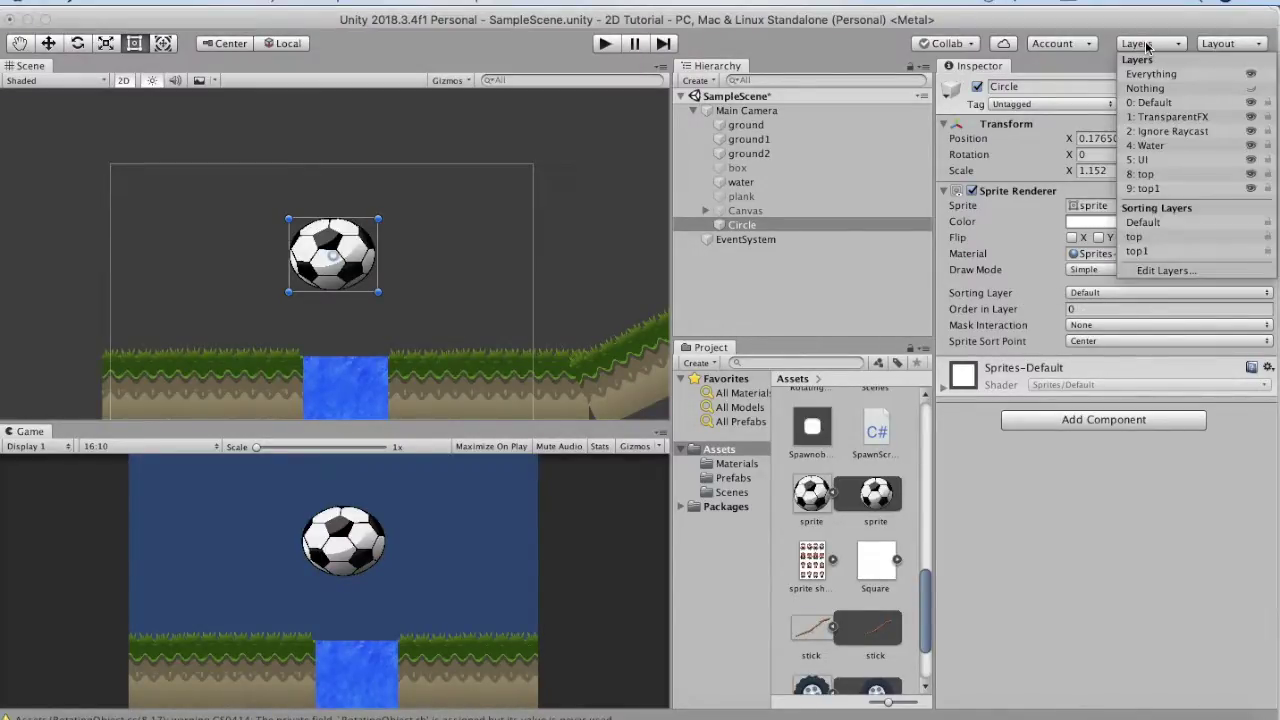
left_click(1166, 270)
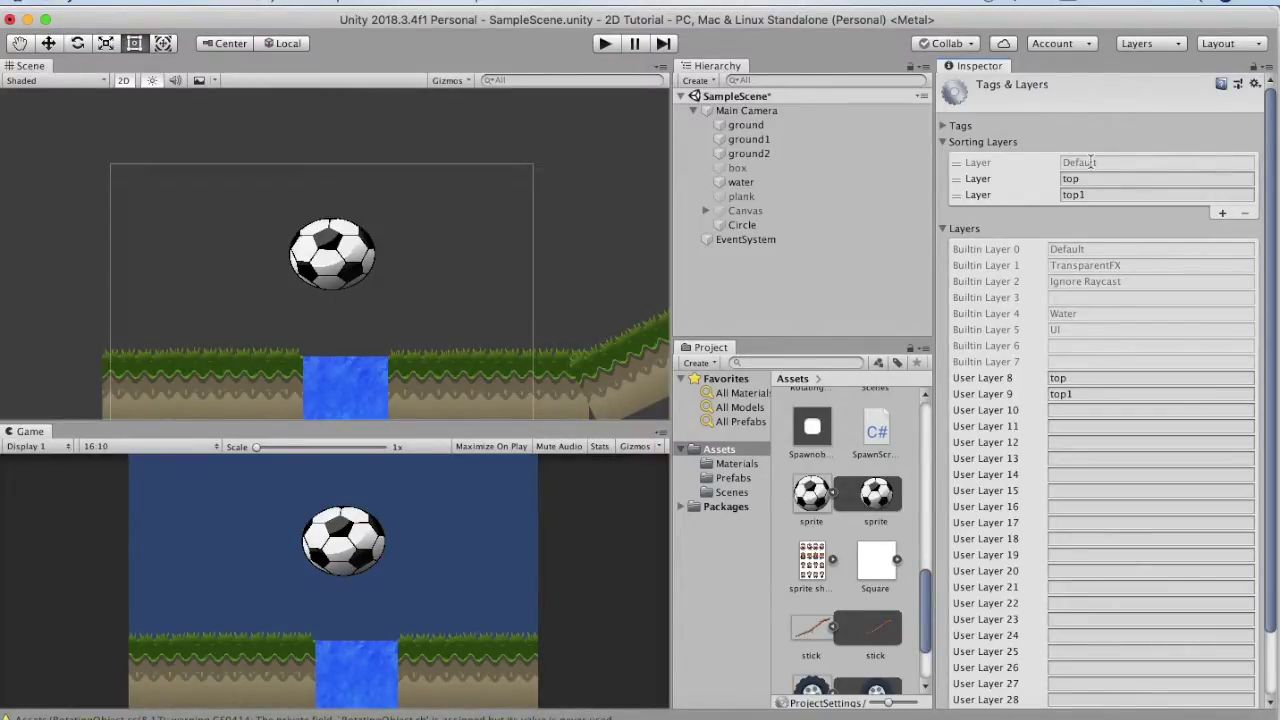
left_click(768, 226)
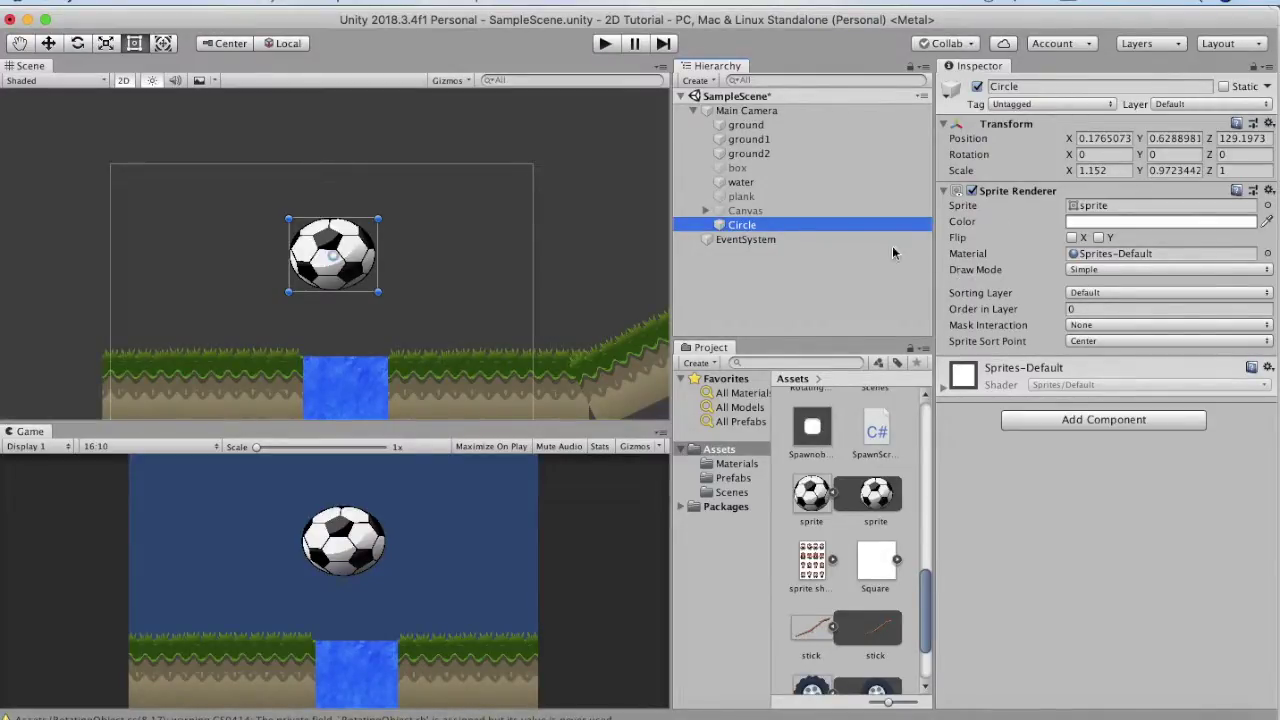
left_click(837, 182)
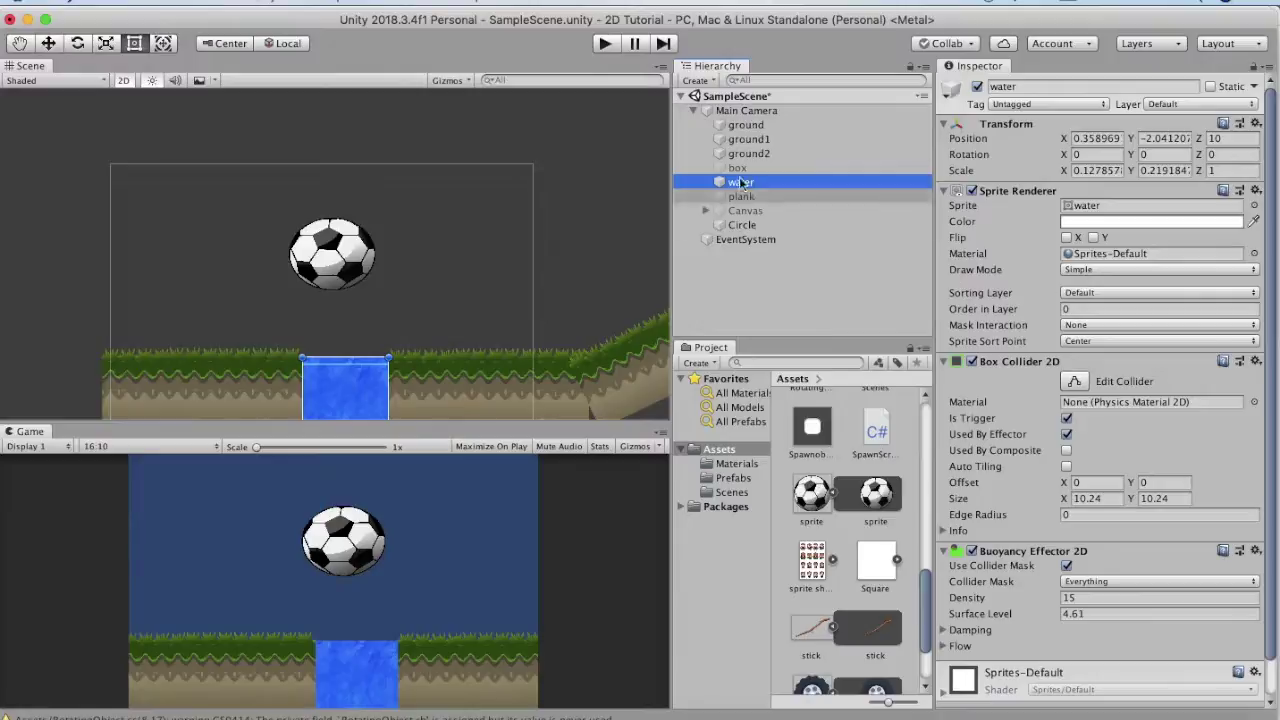
left_click(752, 225)
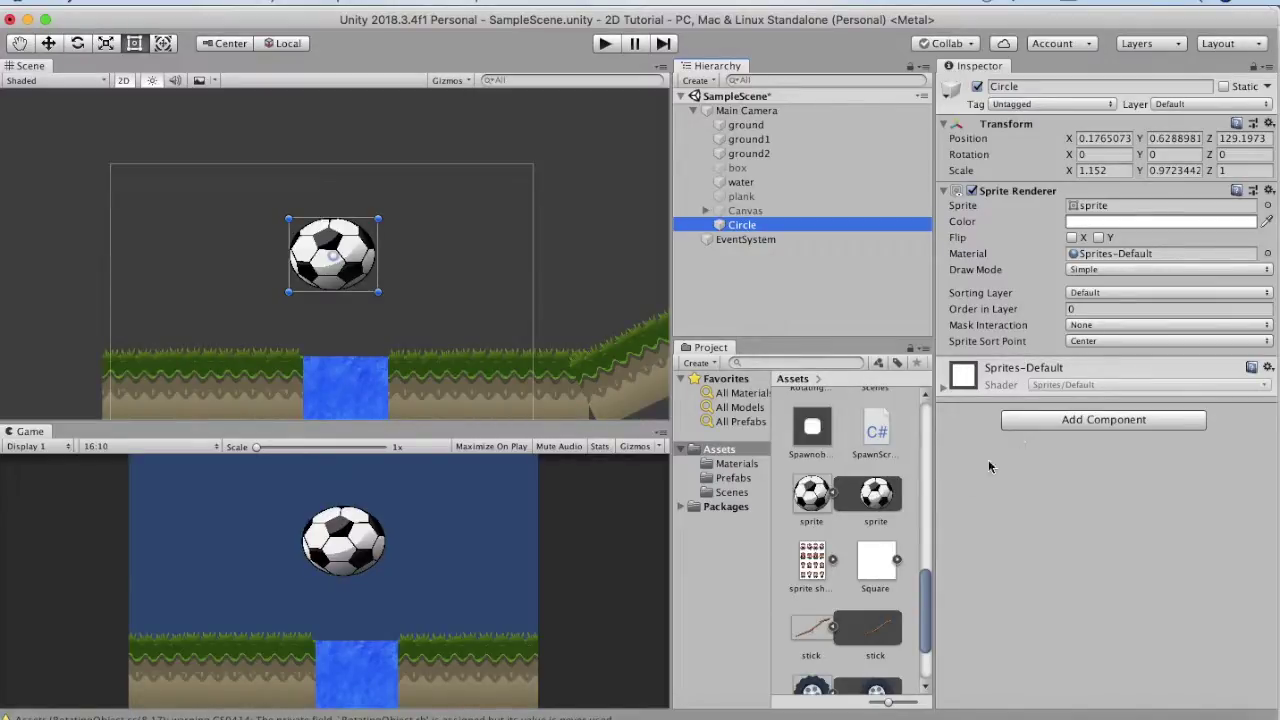
Add the Square sprite to the scene as a child of Main Camera and move it over the soccer ball, at about (0.14, 0.51)
left_click_drag(876, 562, 251, 268)
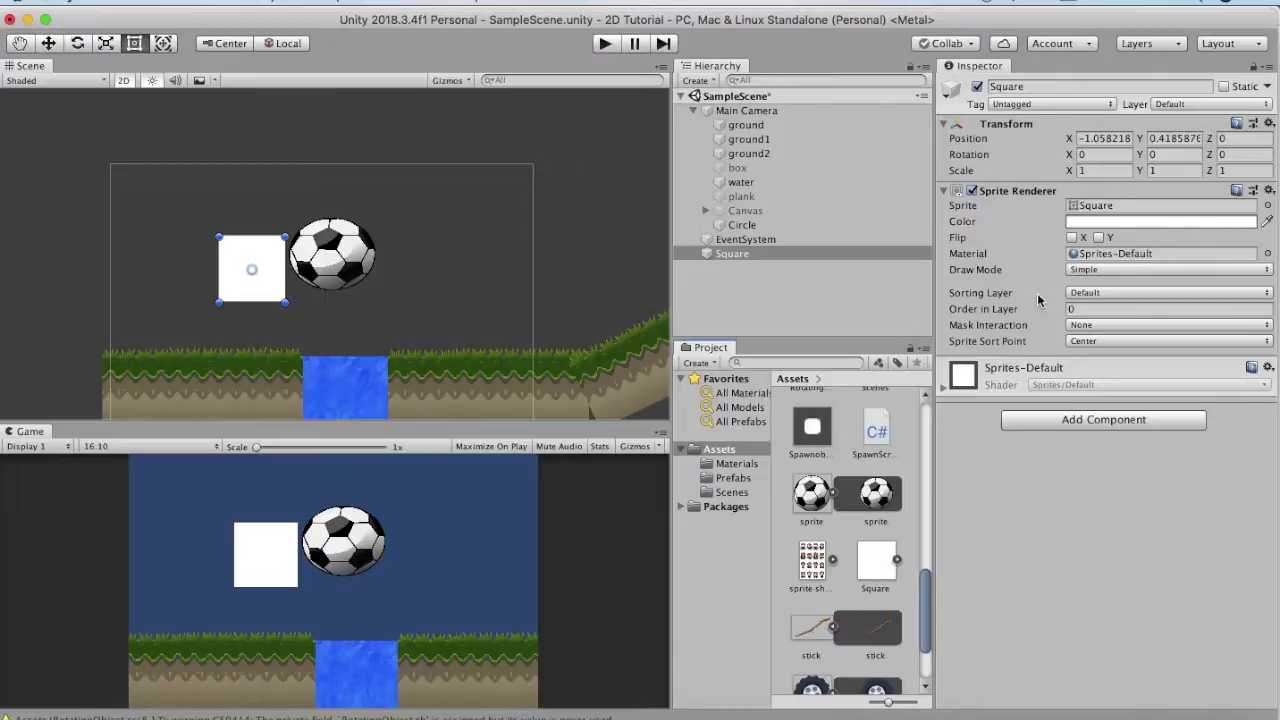
left_click(1105, 294)
left_click_drag(732, 253, 750, 233)
left_click_drag(271, 285, 350, 278)
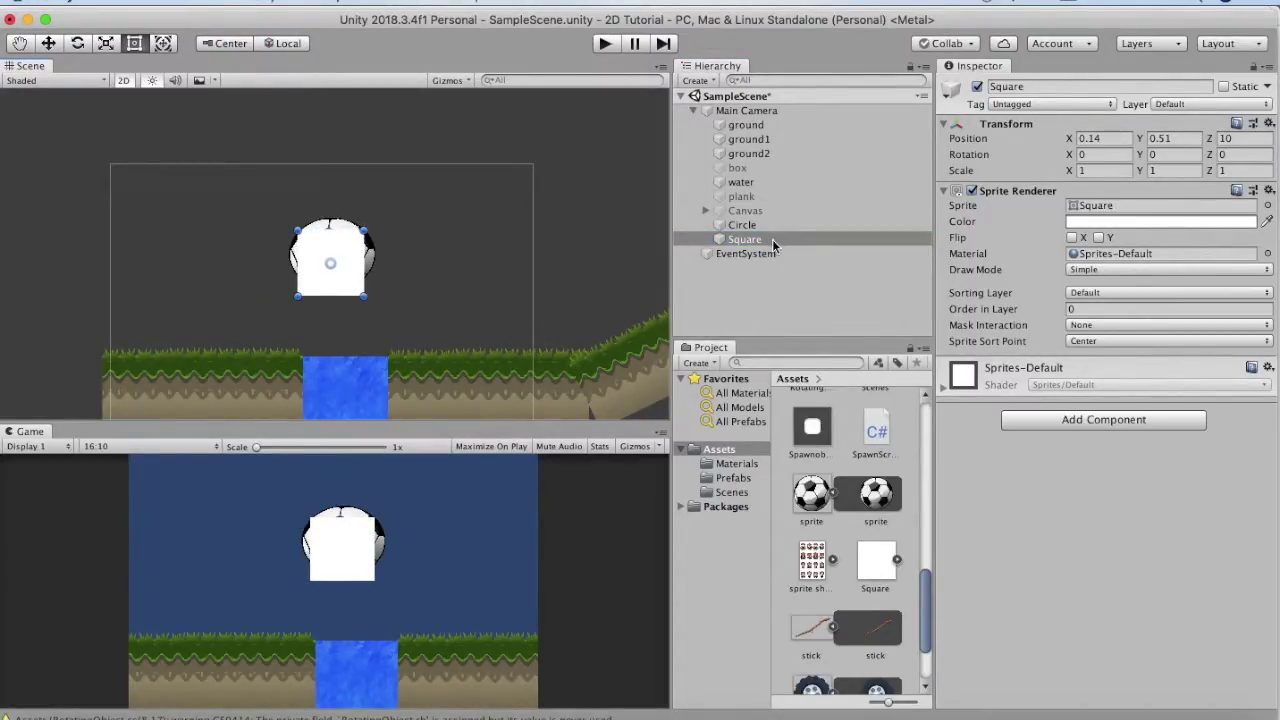
Try to reorder Square and Circle within Main Camera's children
mouse_move(760, 239)
left_mouse_down()
mouse_move(756, 223)
mouse_move(744, 230)
left_mouse_up()
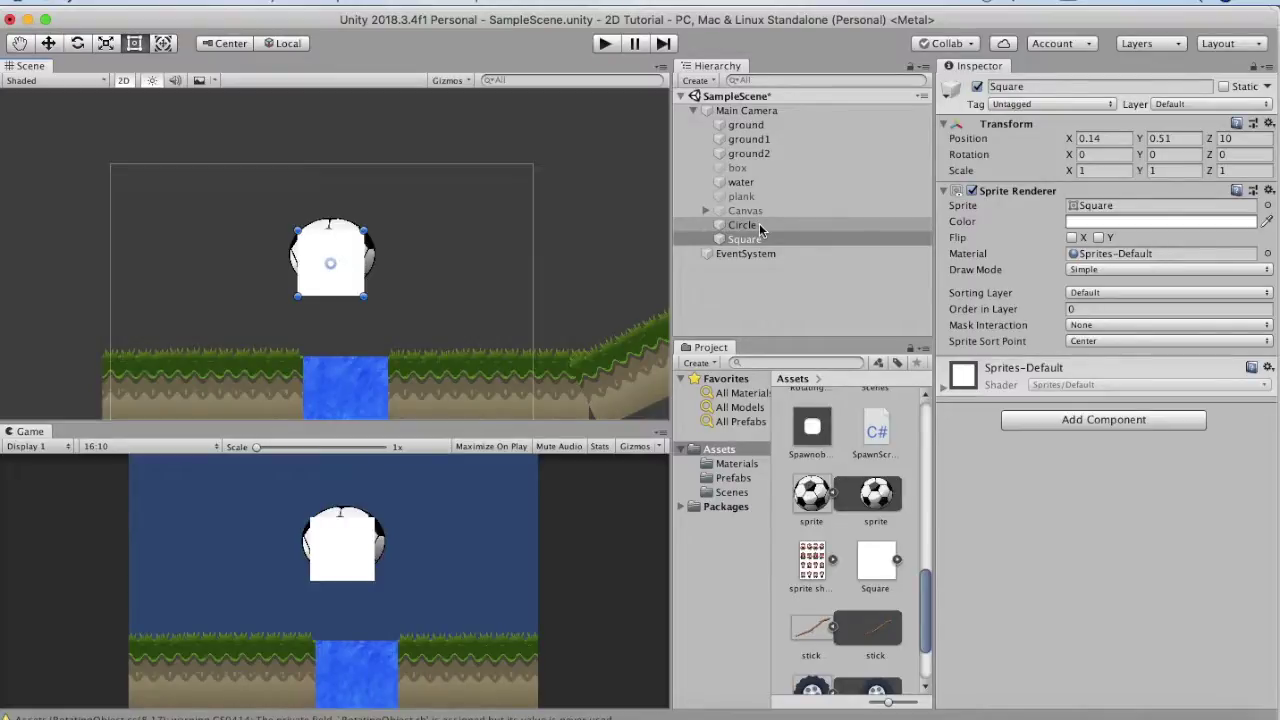
left_click_drag(759, 223, 760, 226)
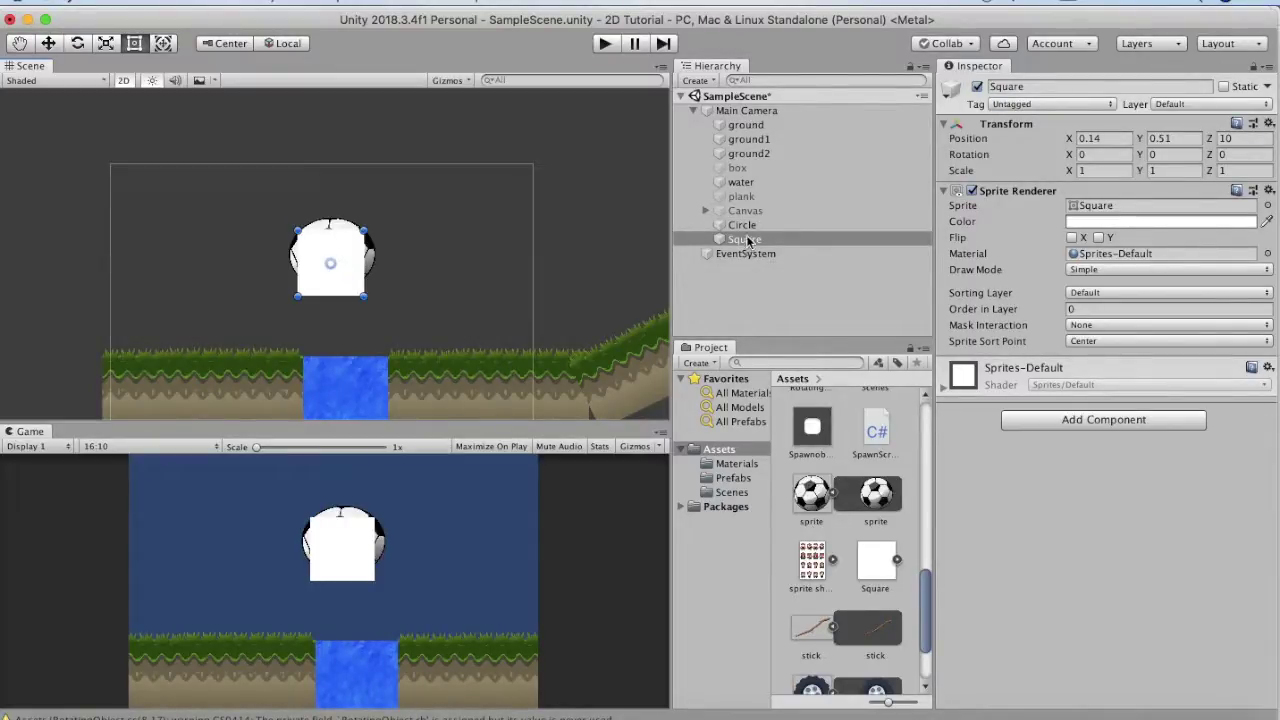
left_click_drag(748, 240, 747, 240)
Set Square's Order in Layer to -1 so it draws behind the soccer ball
left_click(745, 242)
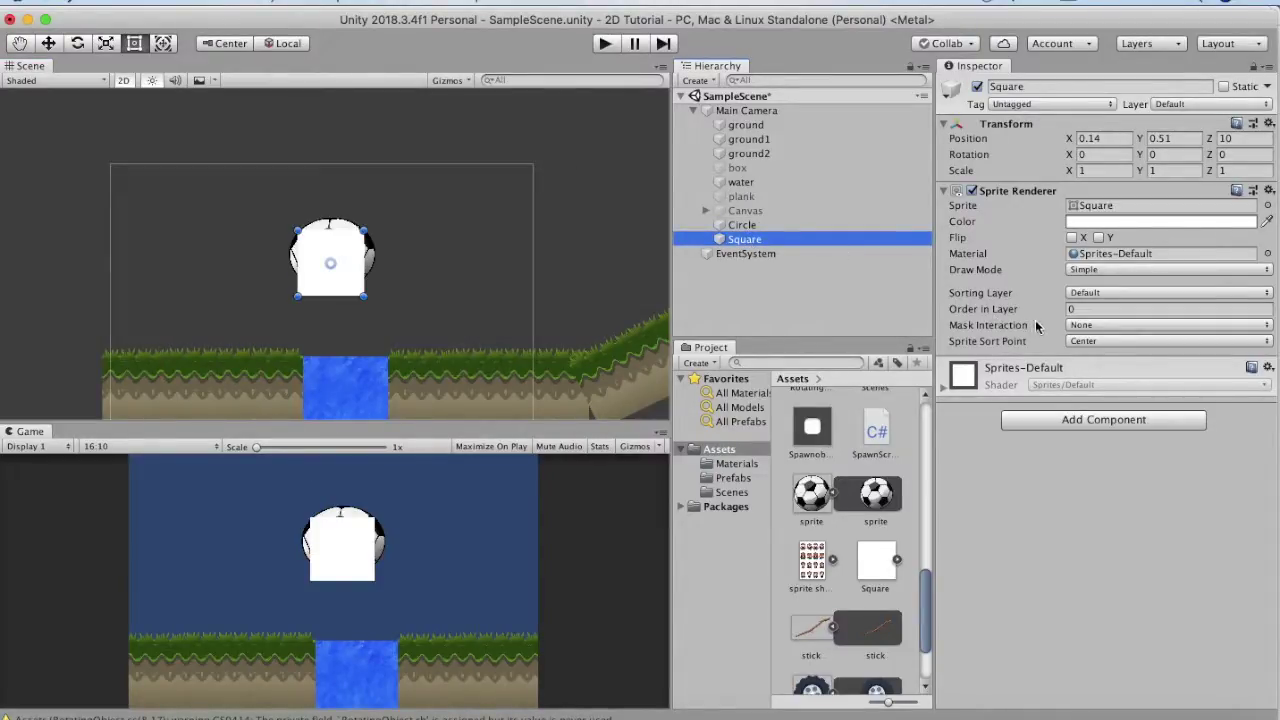
left_click(1087, 310)
type("-1")
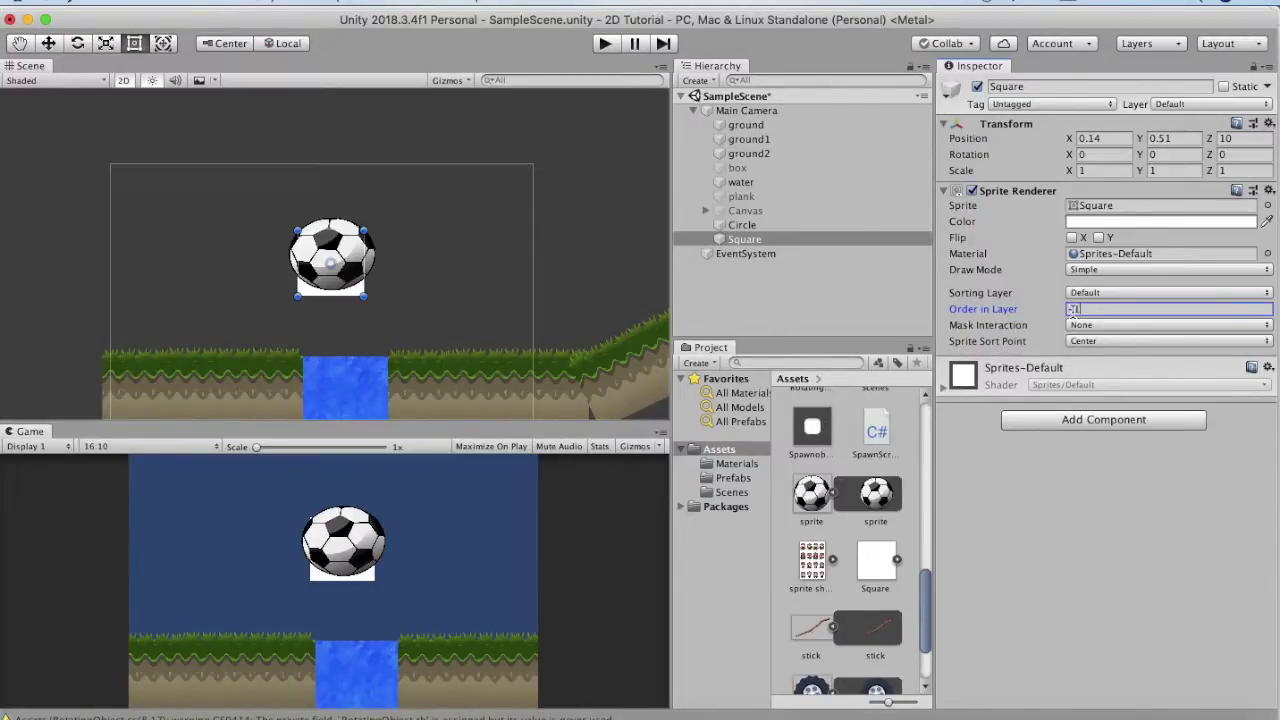
Check the order of the project's sorting layers and assign Square to the top1 Sorting Layer
left_click(1150, 43)
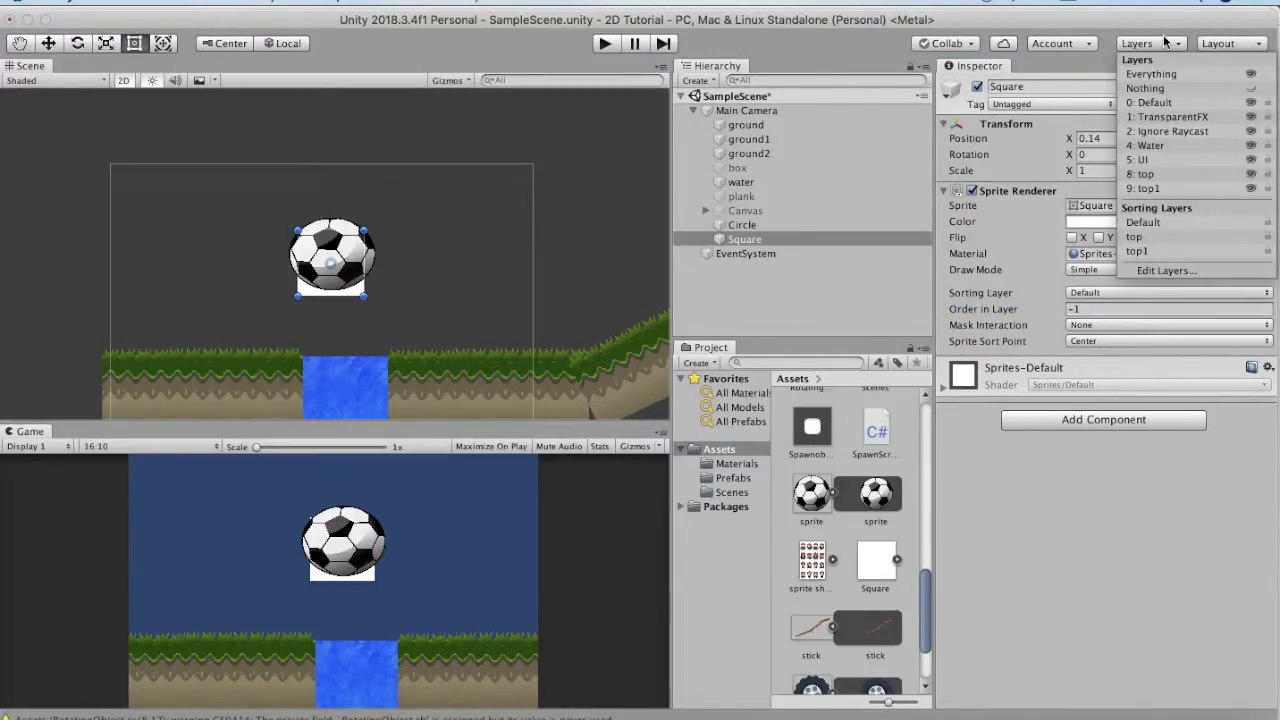
left_click(1164, 269)
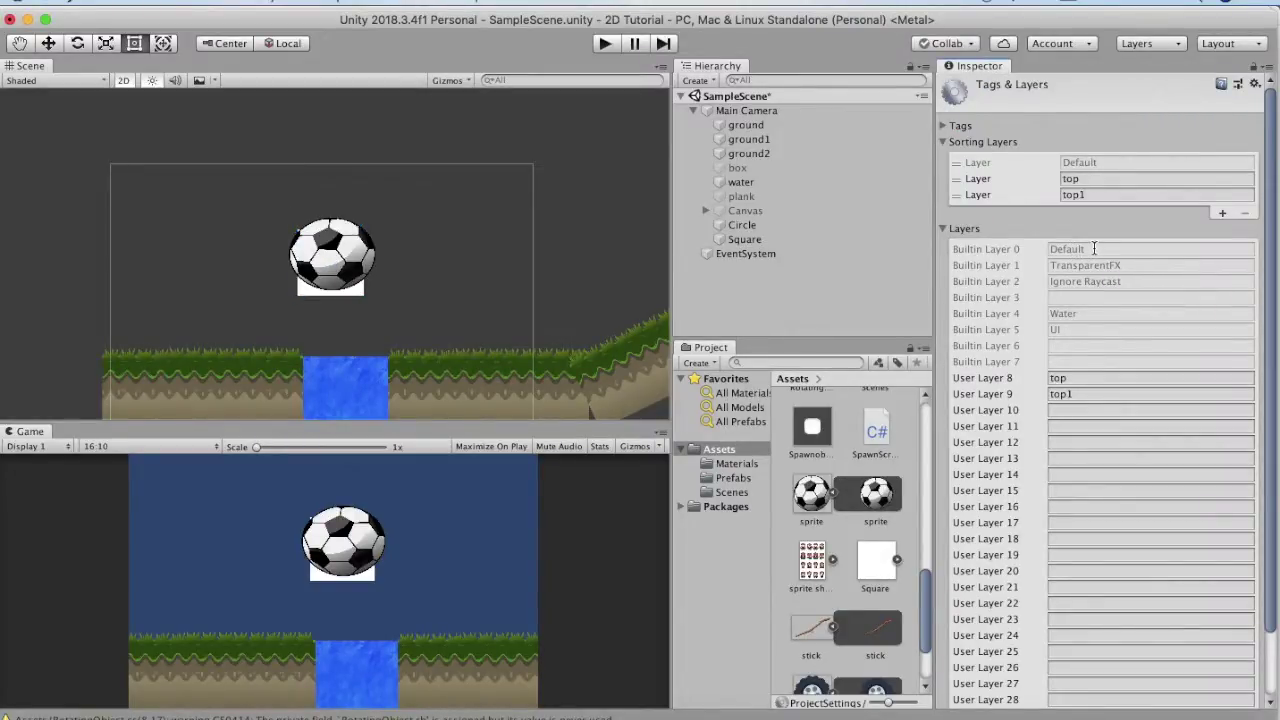
left_click(744, 239)
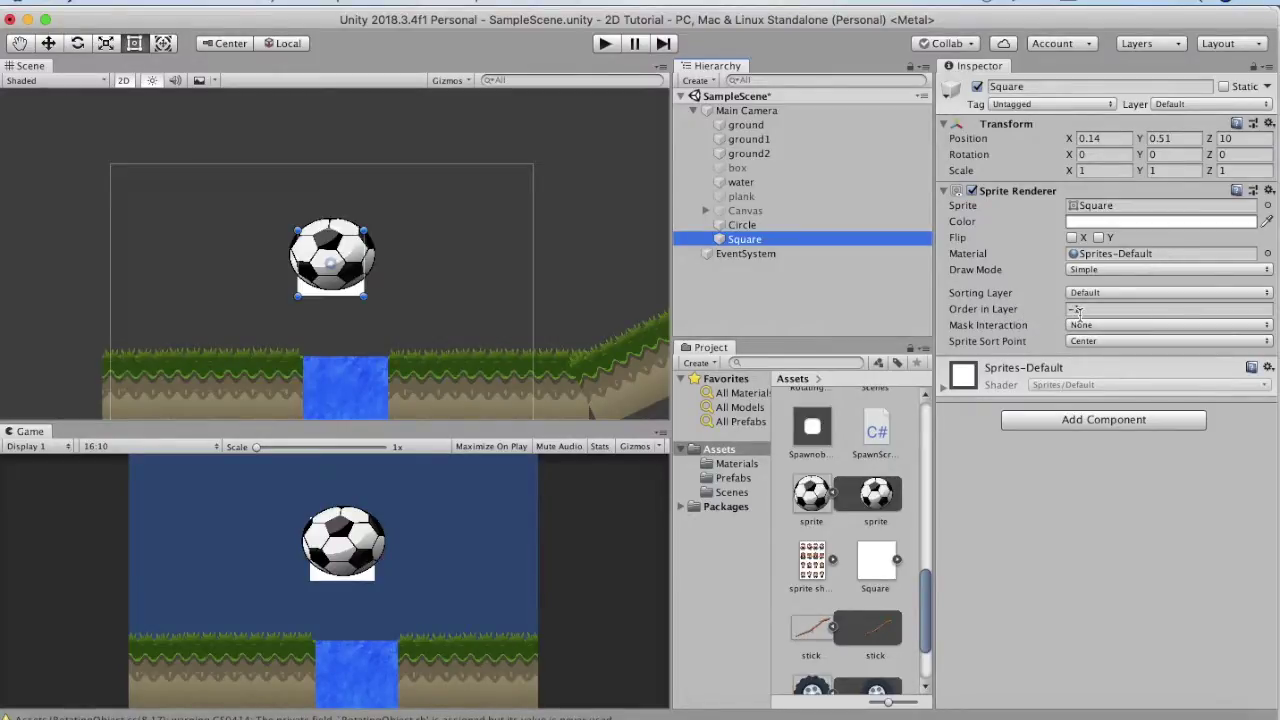
left_click(1131, 292)
left_click(1130, 321)
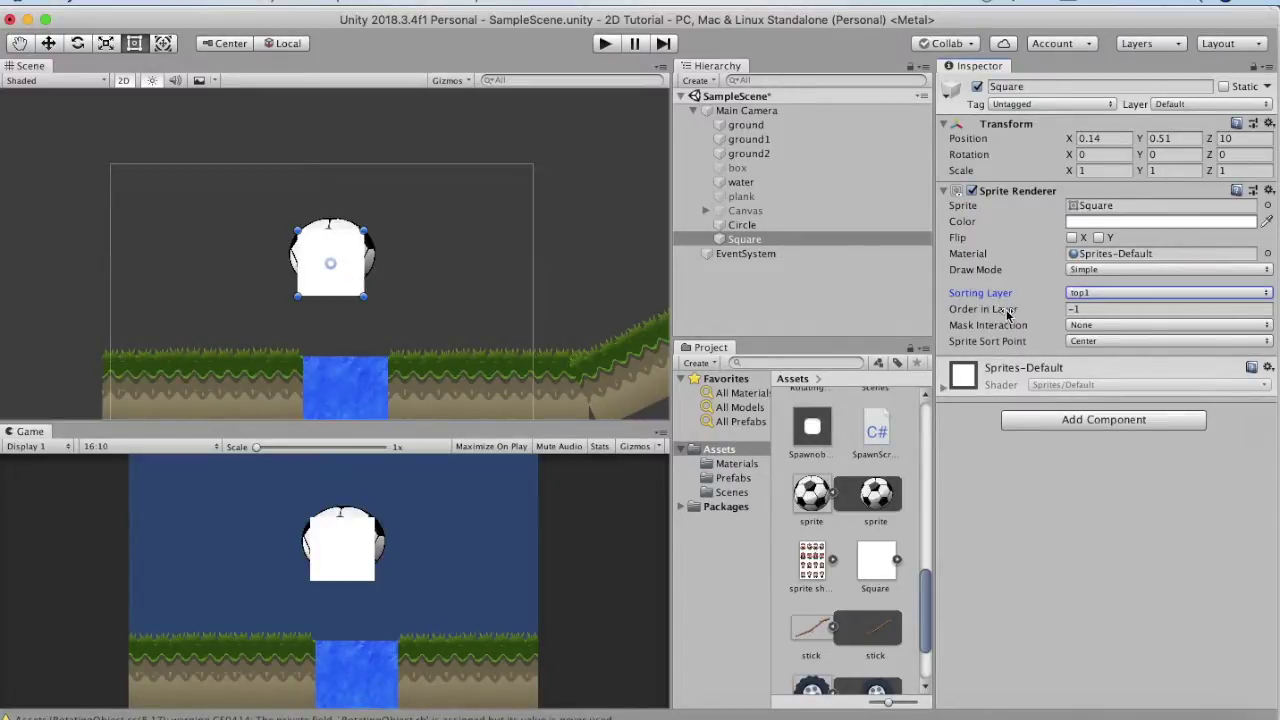
Move Square off the ball to about (-1.15, 0.46) and set its X and Y scale to 0.5
left_click(1100, 172)
type("0.")
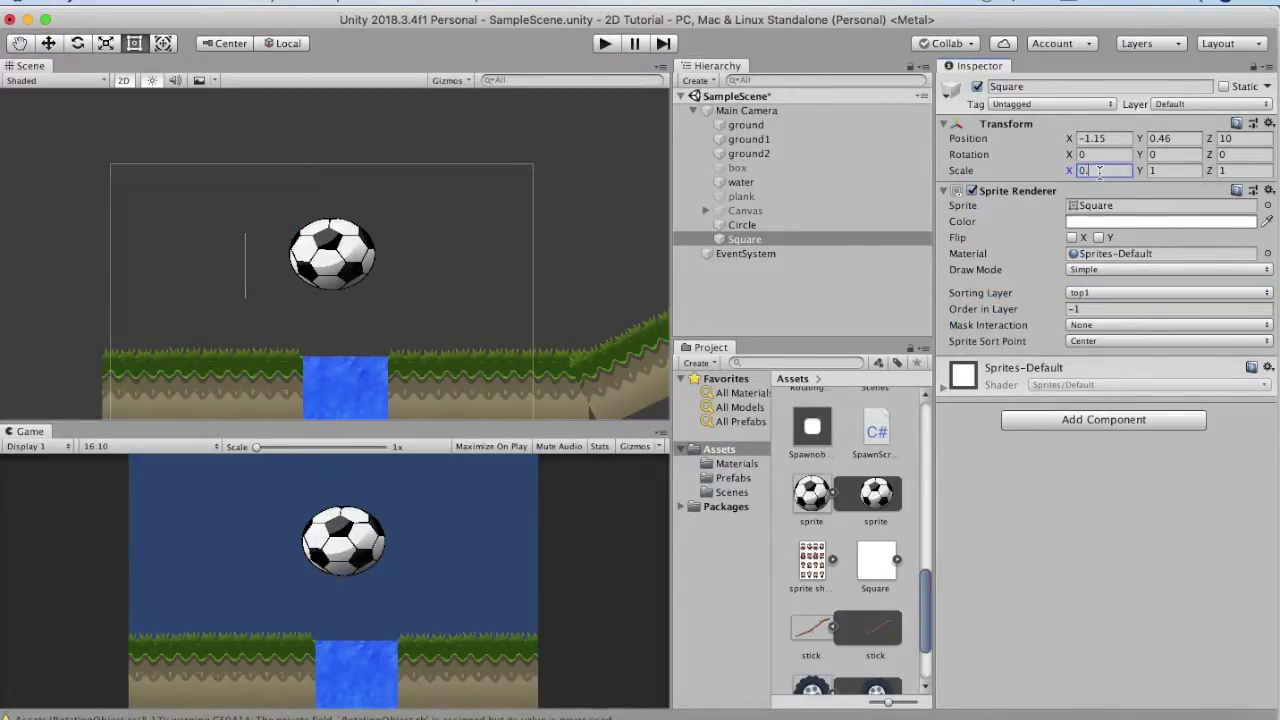
type("5")
left_click(1158, 170)
type("0.5")
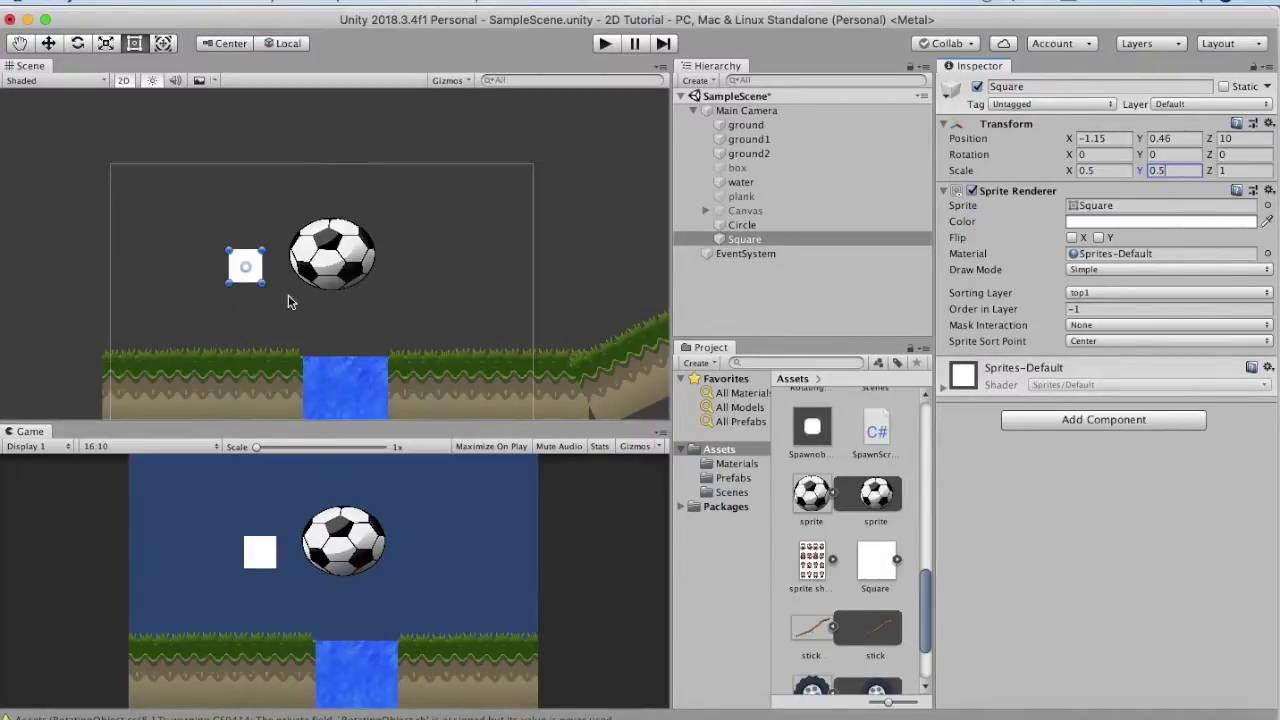
Assign Square to the Default Sorting Layer
left_click(1146, 293)
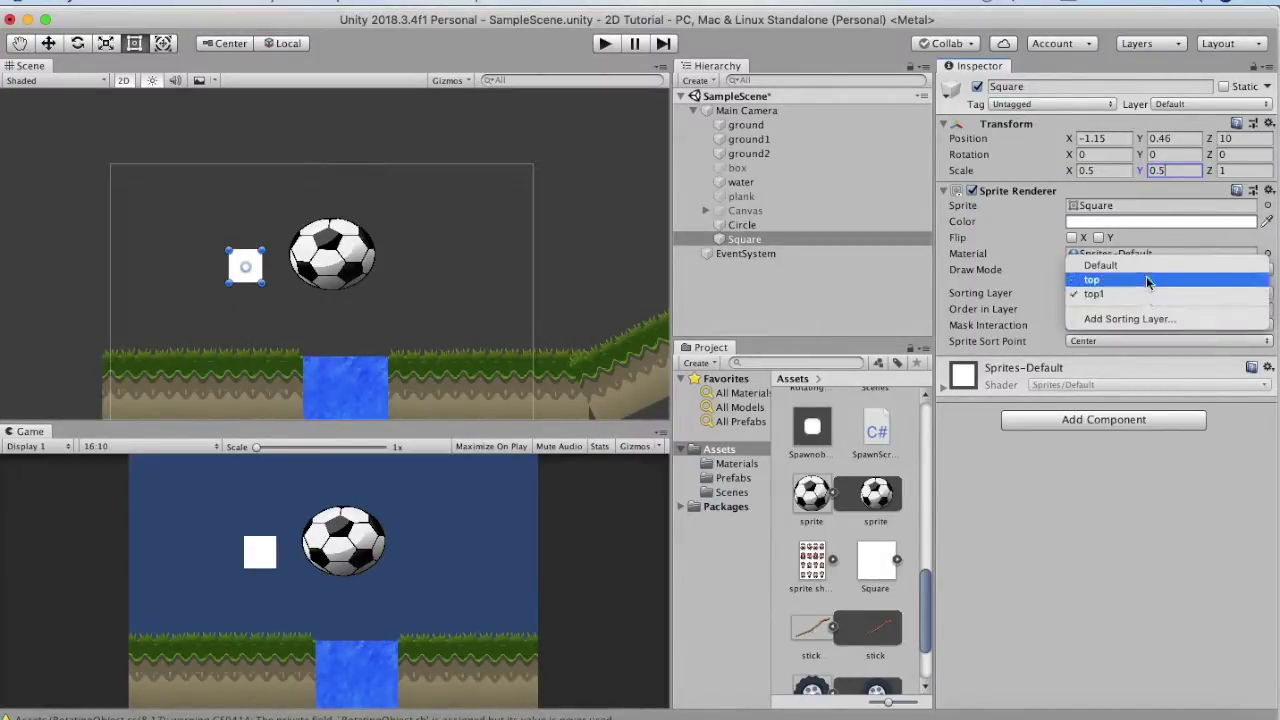
left_click(1145, 266)
Color Square red and move it behind the soccer ball, to about (0.04, 0.64)
left_click(1140, 222)
left_click(143, 118)
left_click_drag(261, 270, 336, 267)
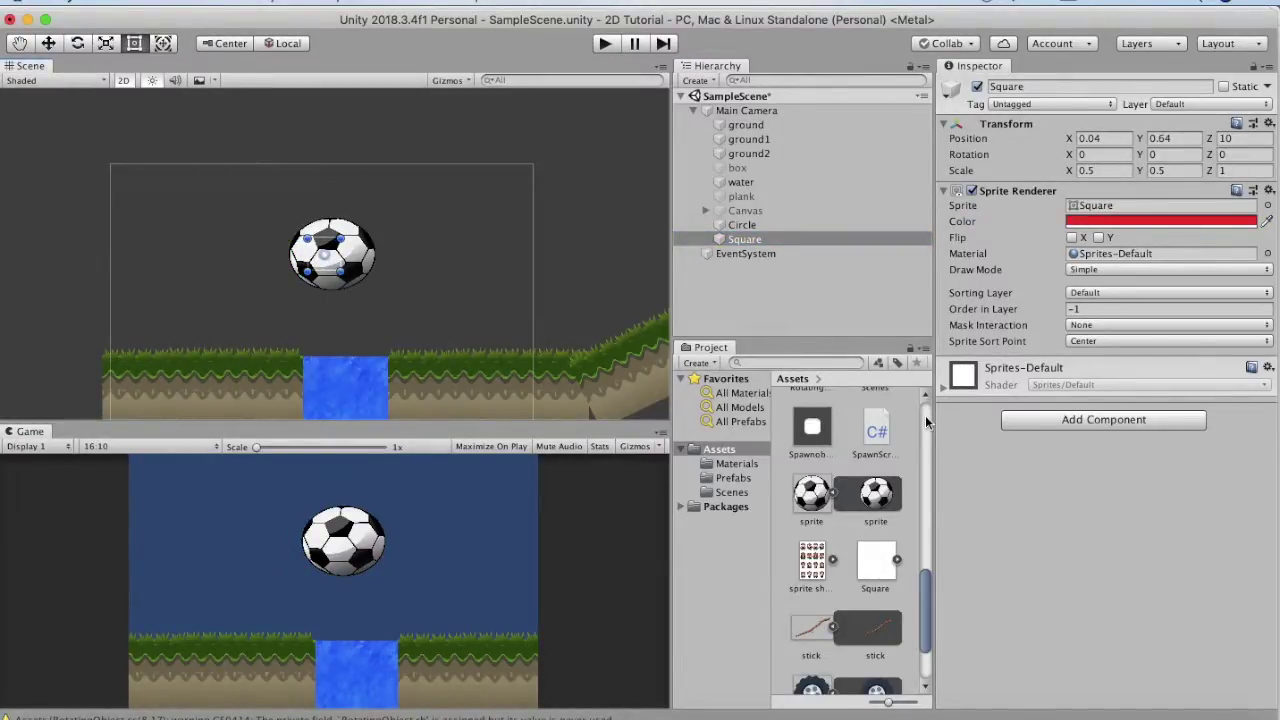
Examine the Mask Interaction options available for Square
left_click(1095, 325)
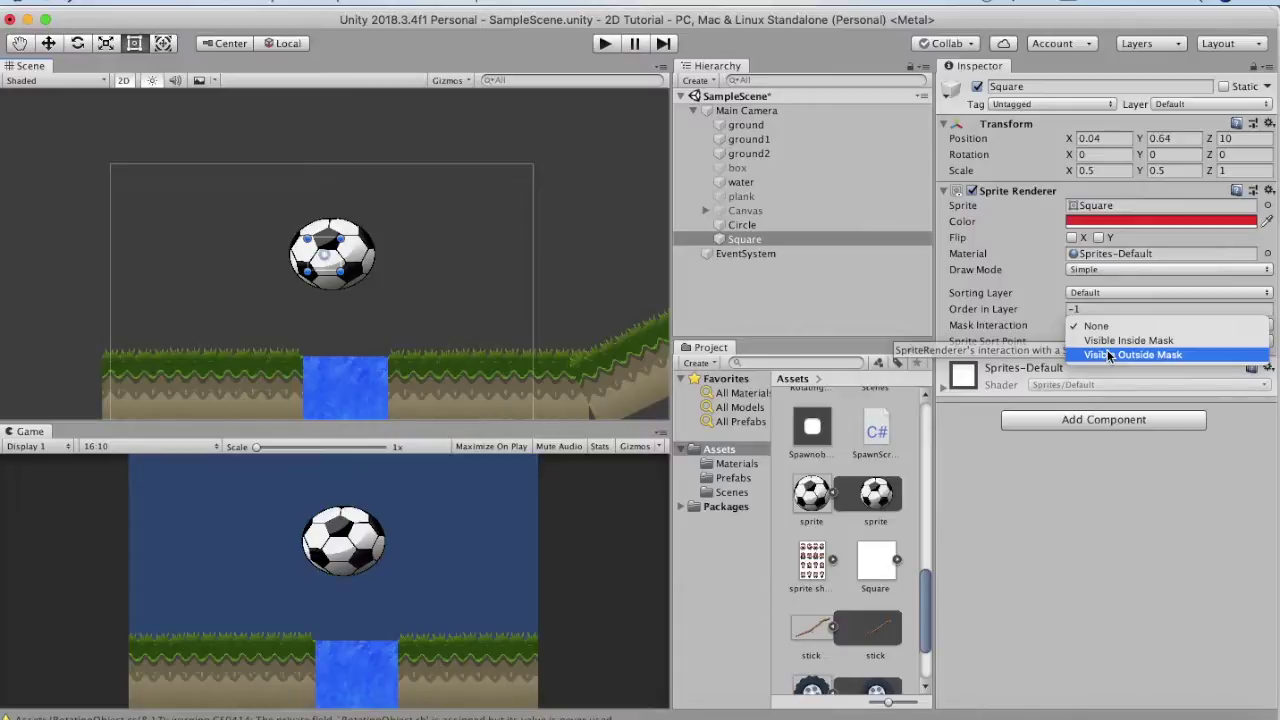
left_click(1090, 498)
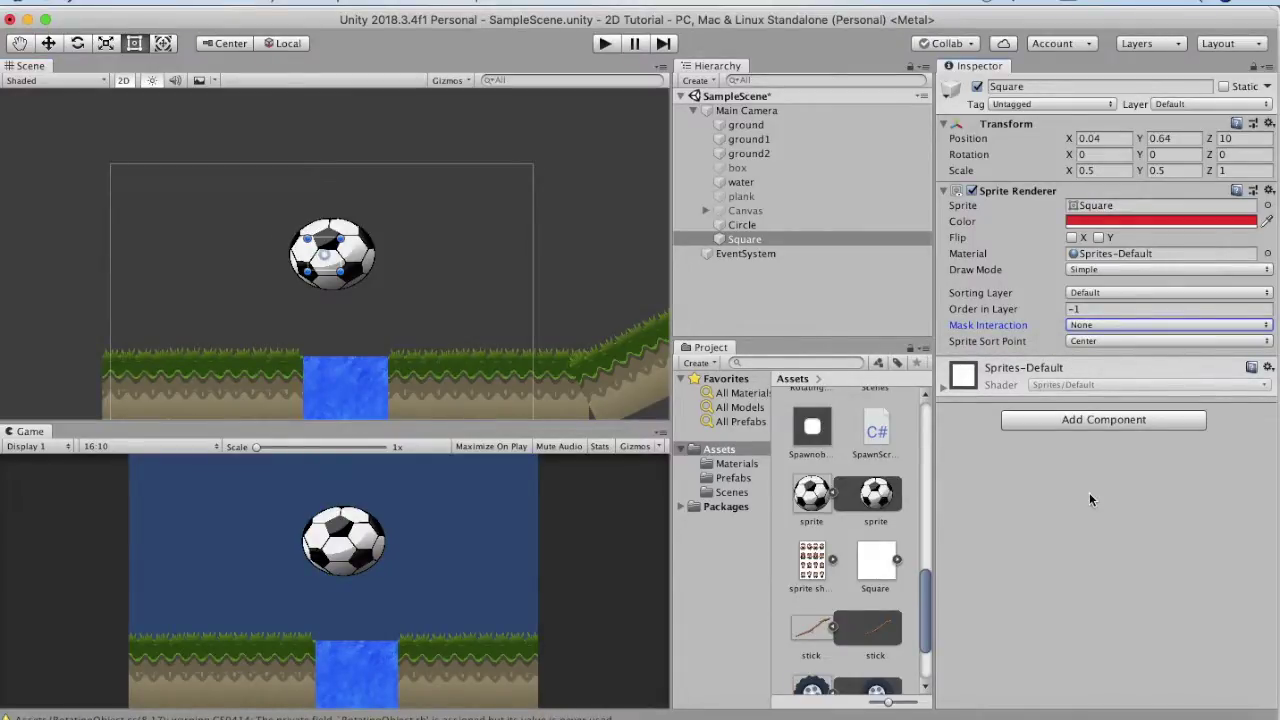
left_click(746, 303)
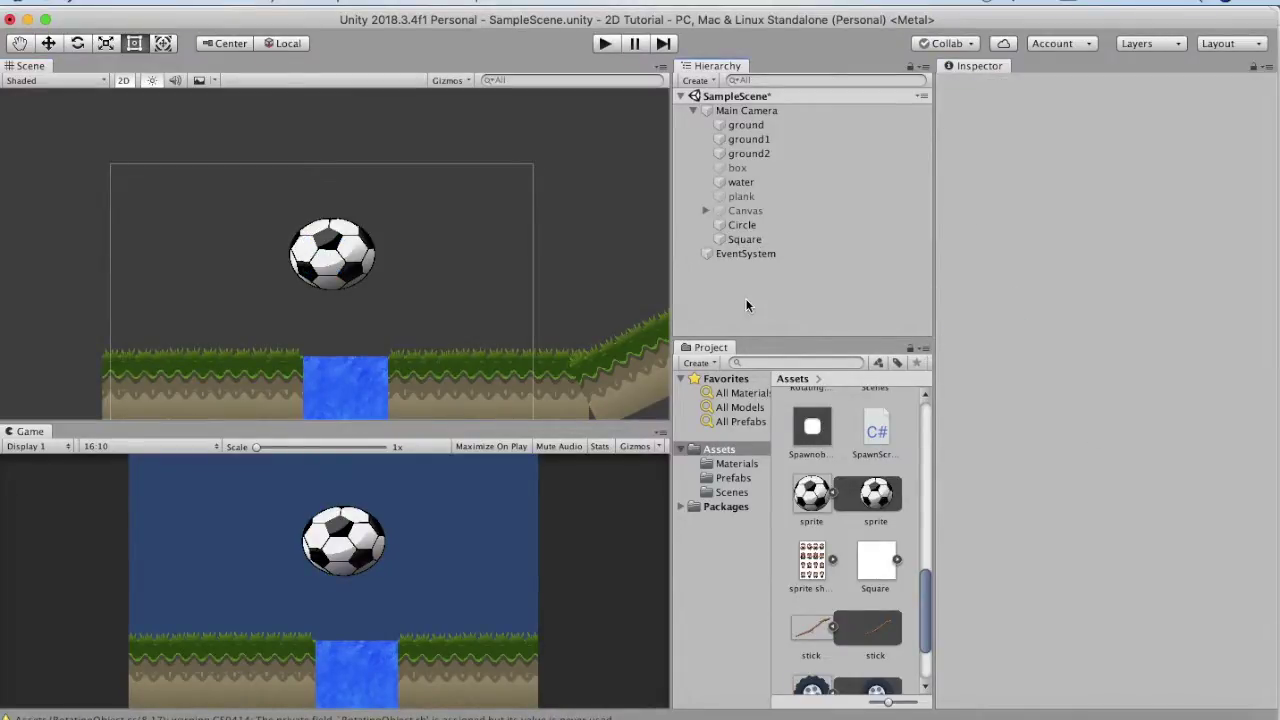
Create a 2D Sprite Mask object in the scene and assign the Knob sprite to it
left_click(271, 4)
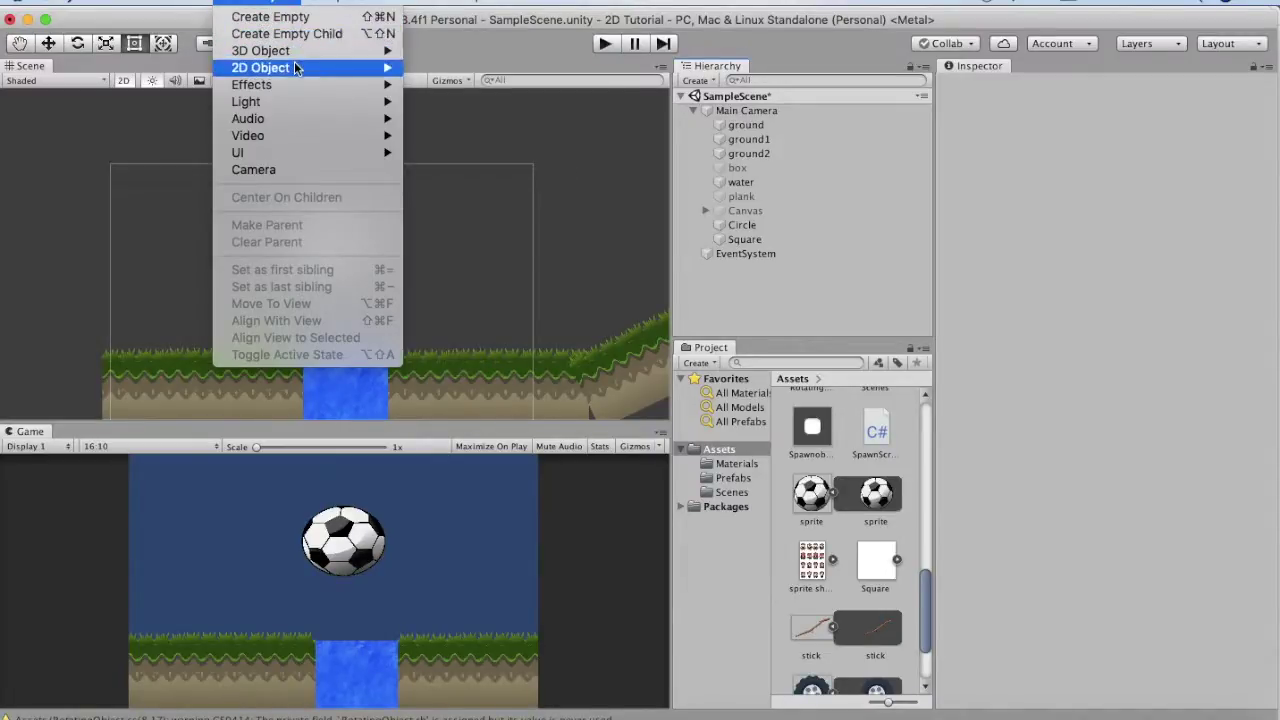
mouse_move(337, 67)
left_click(456, 93)
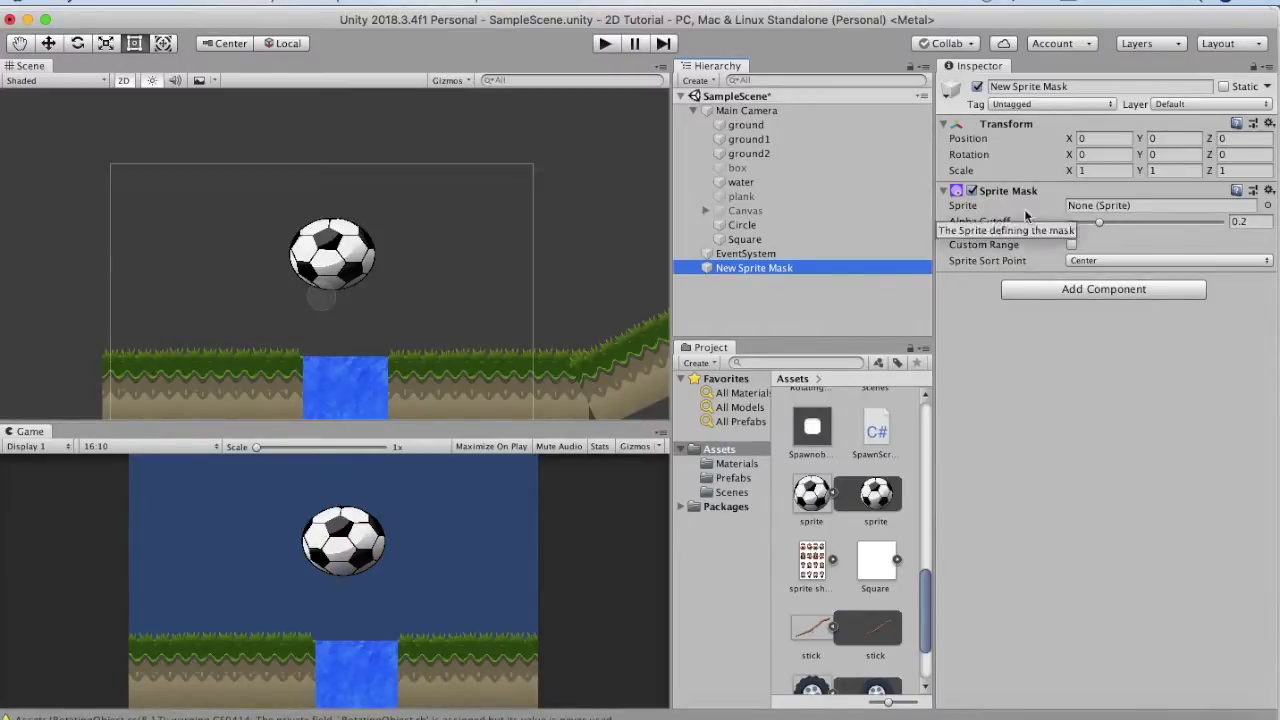
left_click(1093, 207)
scroll(131, 232, "down", 1)
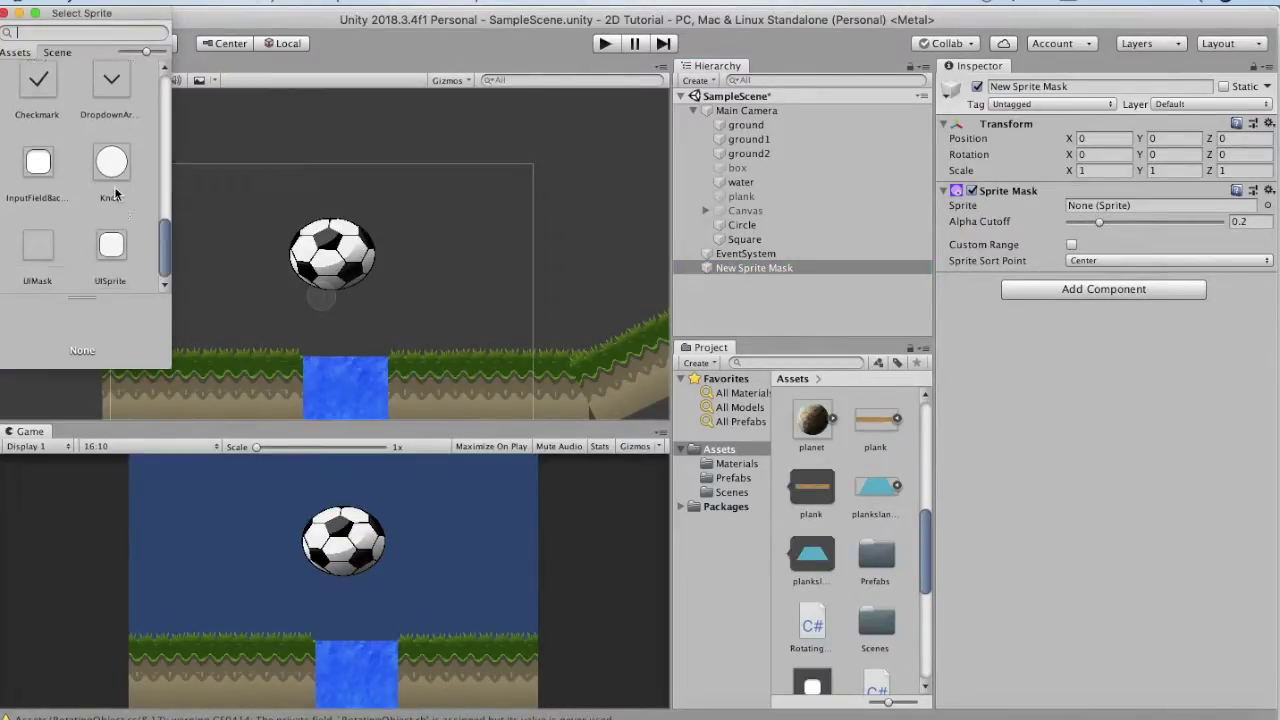
left_click(117, 166)
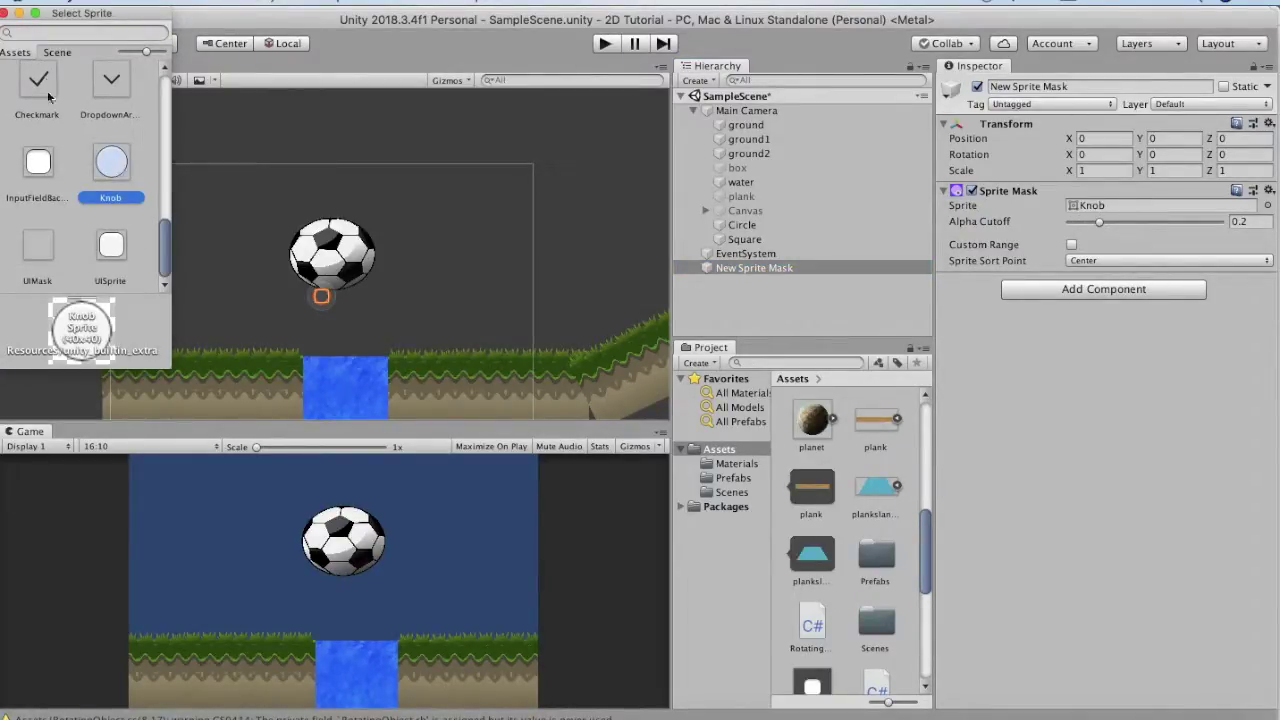
left_click(9, 13)
Scale the new sprite mask up to about 1.85 in X and 1.525 in Y
left_click(106, 45)
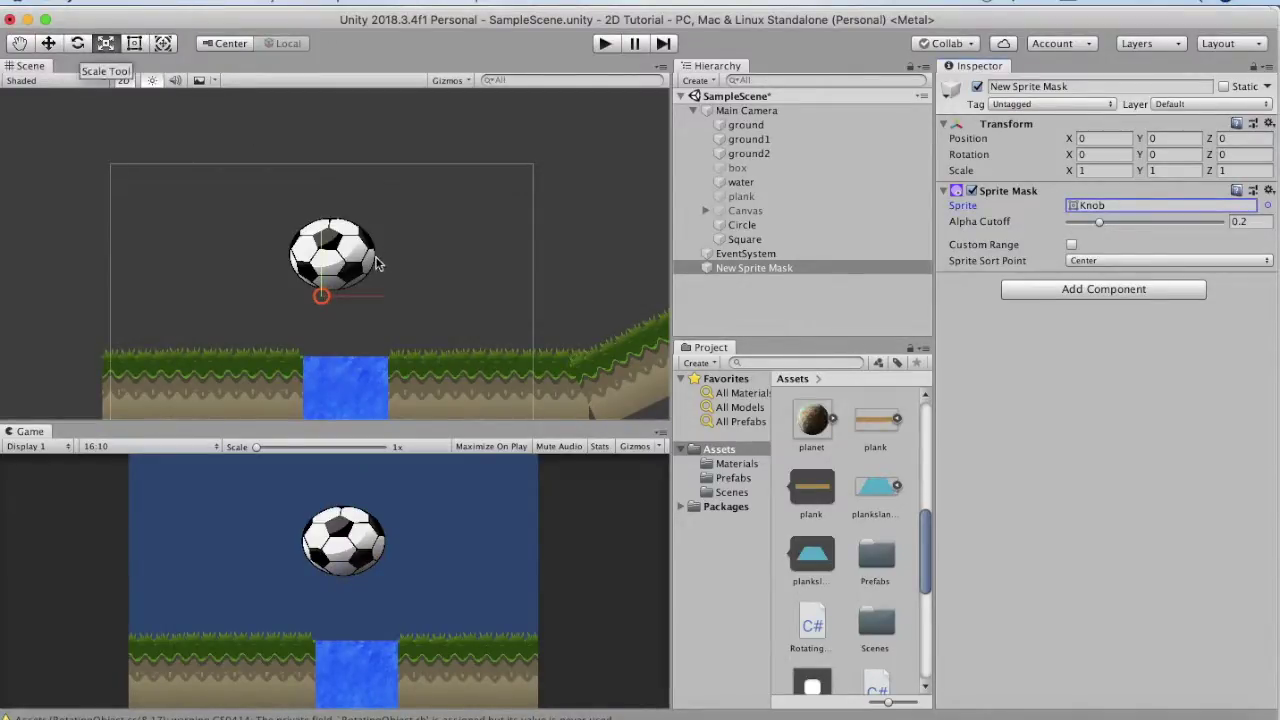
left_click_drag(322, 262, 330, 245)
left_click_drag(400, 302, 466, 303)
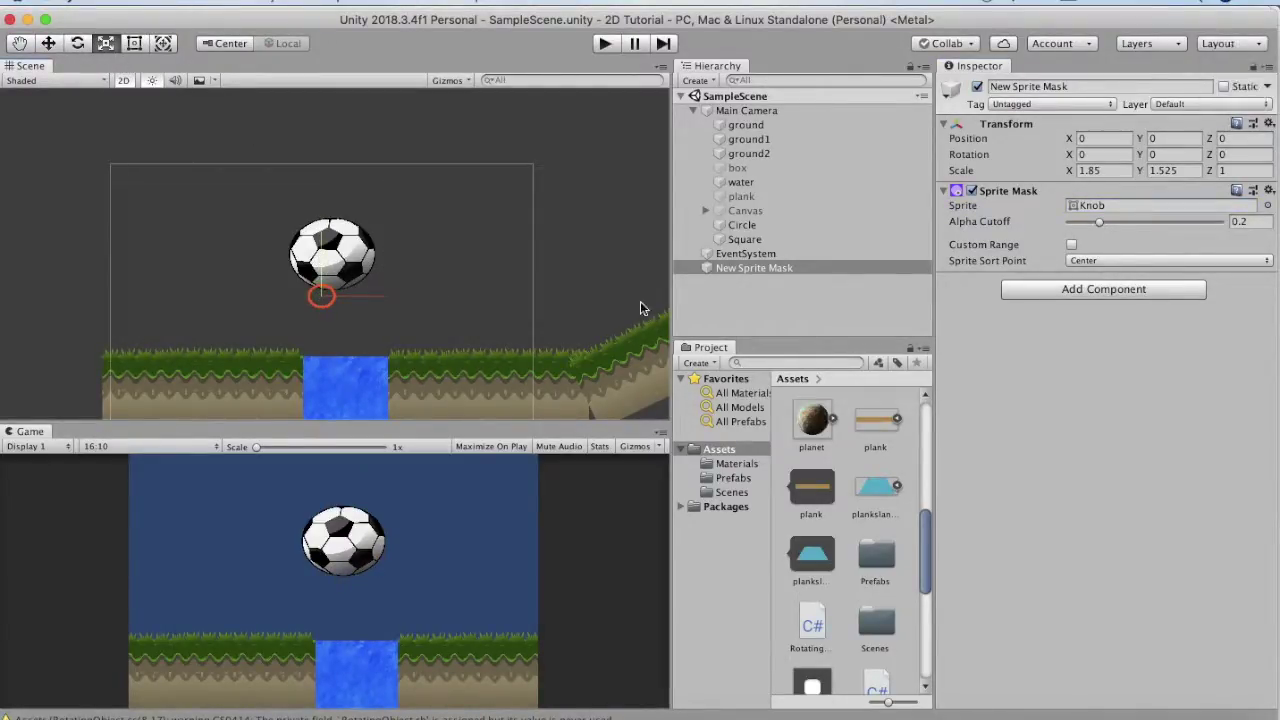
Set Circle's Mask Interaction to Visible Outside Mask and Square's to Visible Inside Mask
left_click(762, 222)
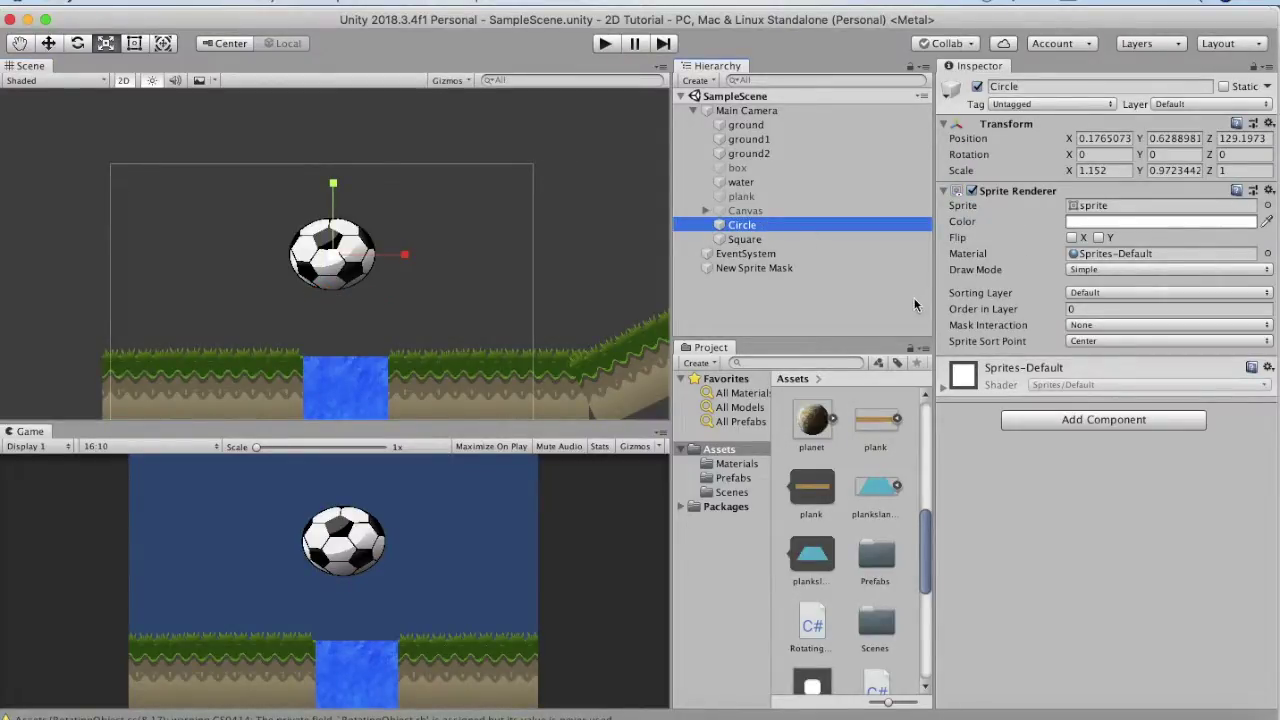
left_click(1080, 325)
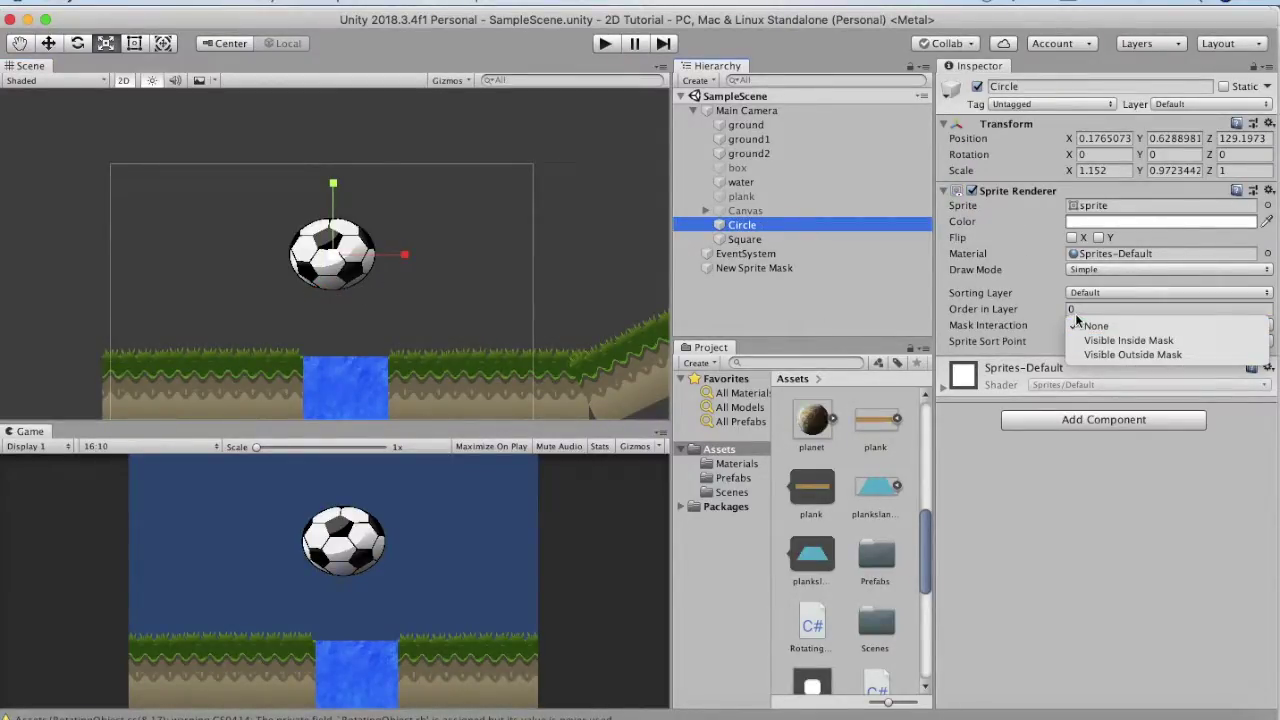
left_click(1097, 354)
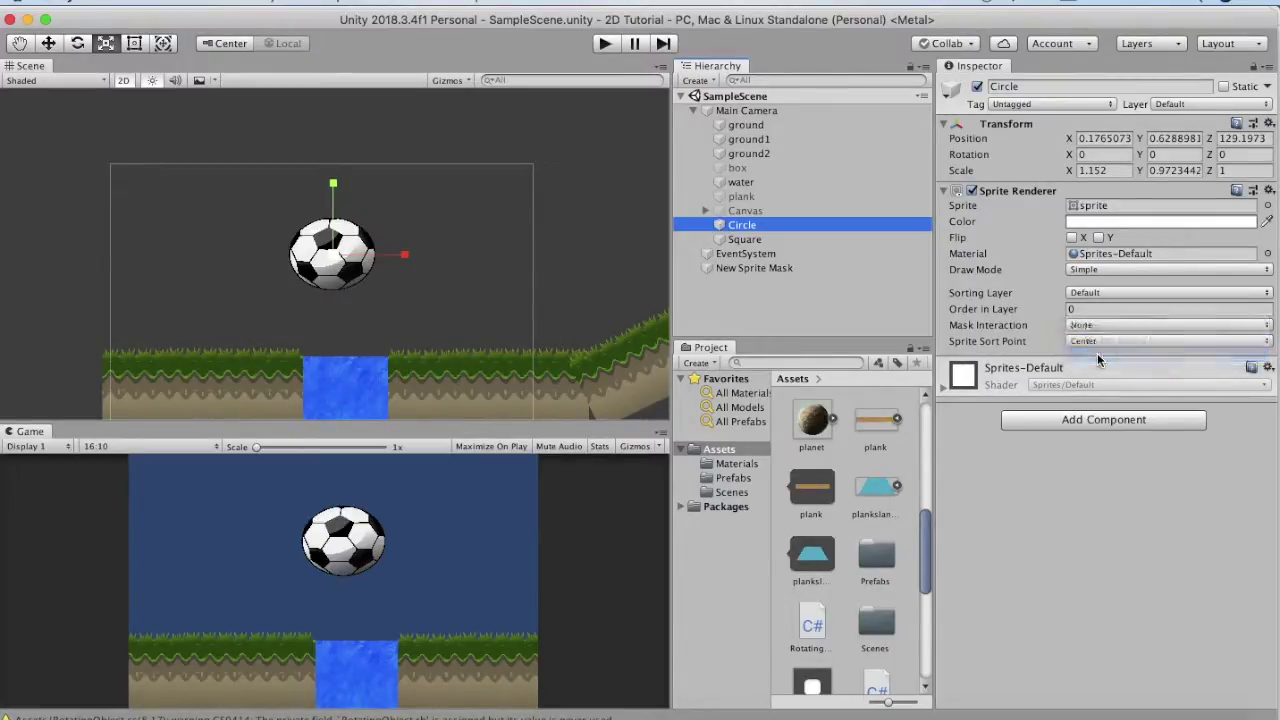
left_click(795, 238)
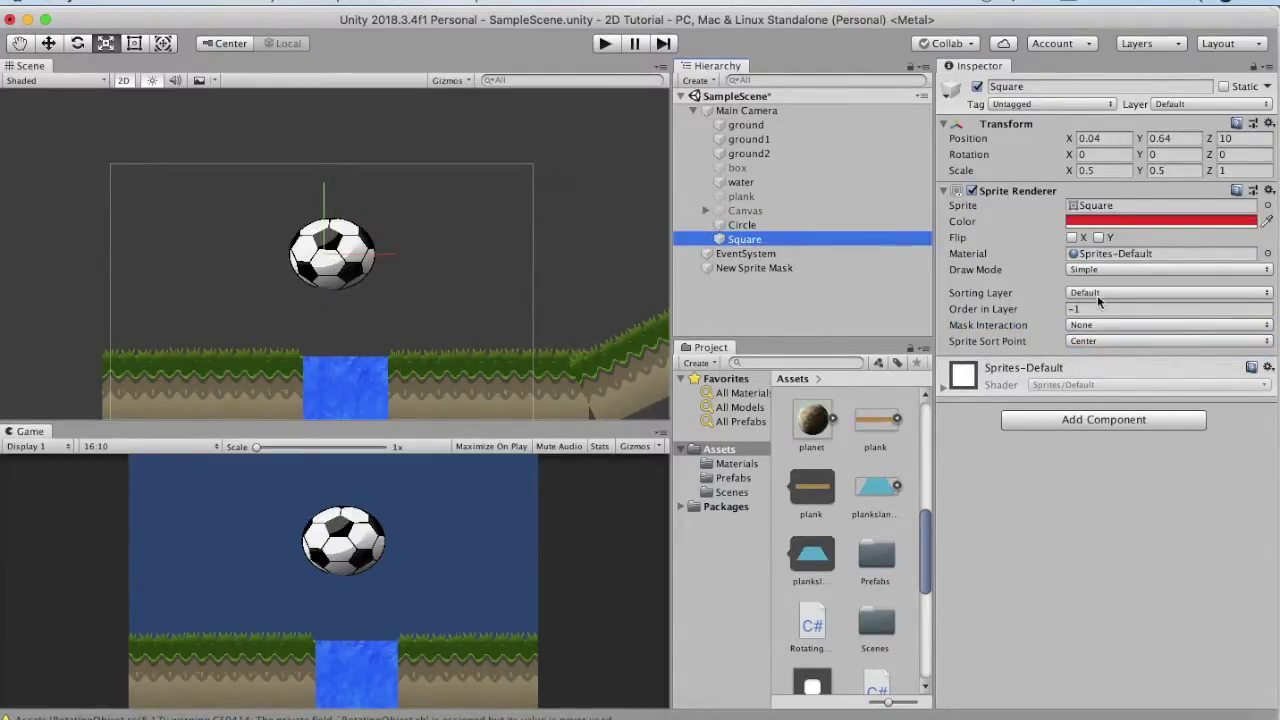
left_click(1120, 326)
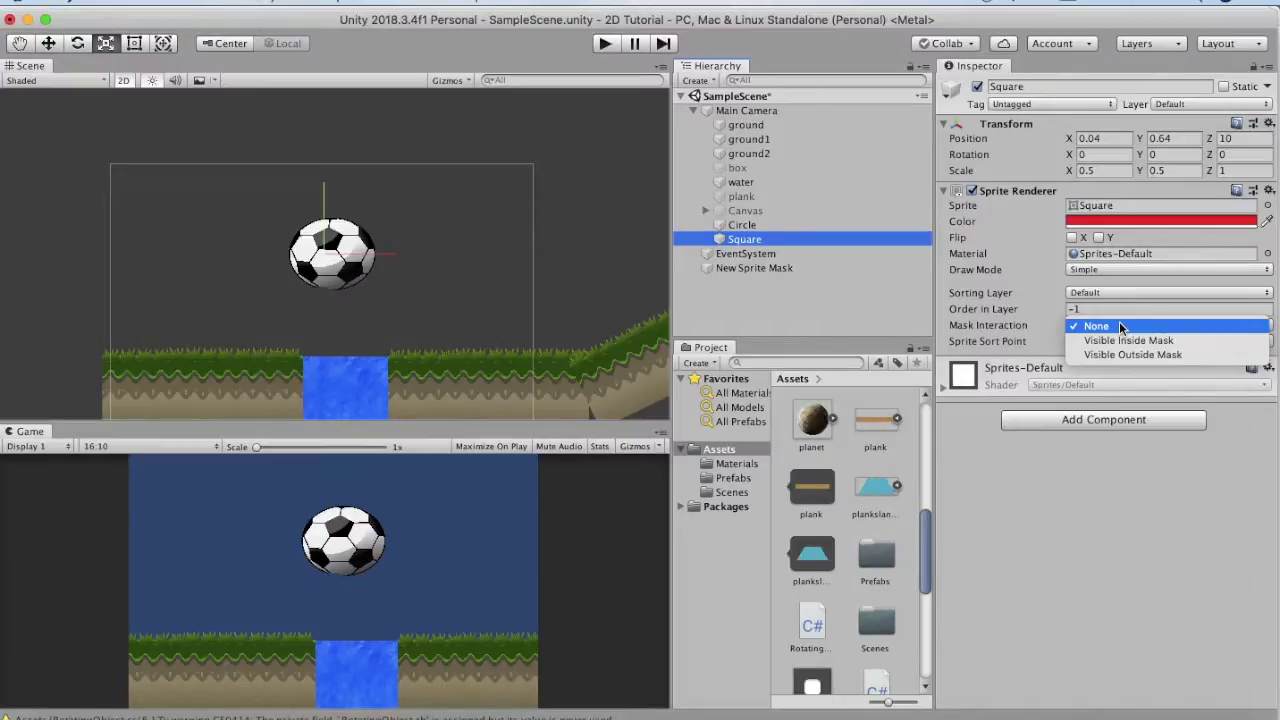
left_click(1119, 341)
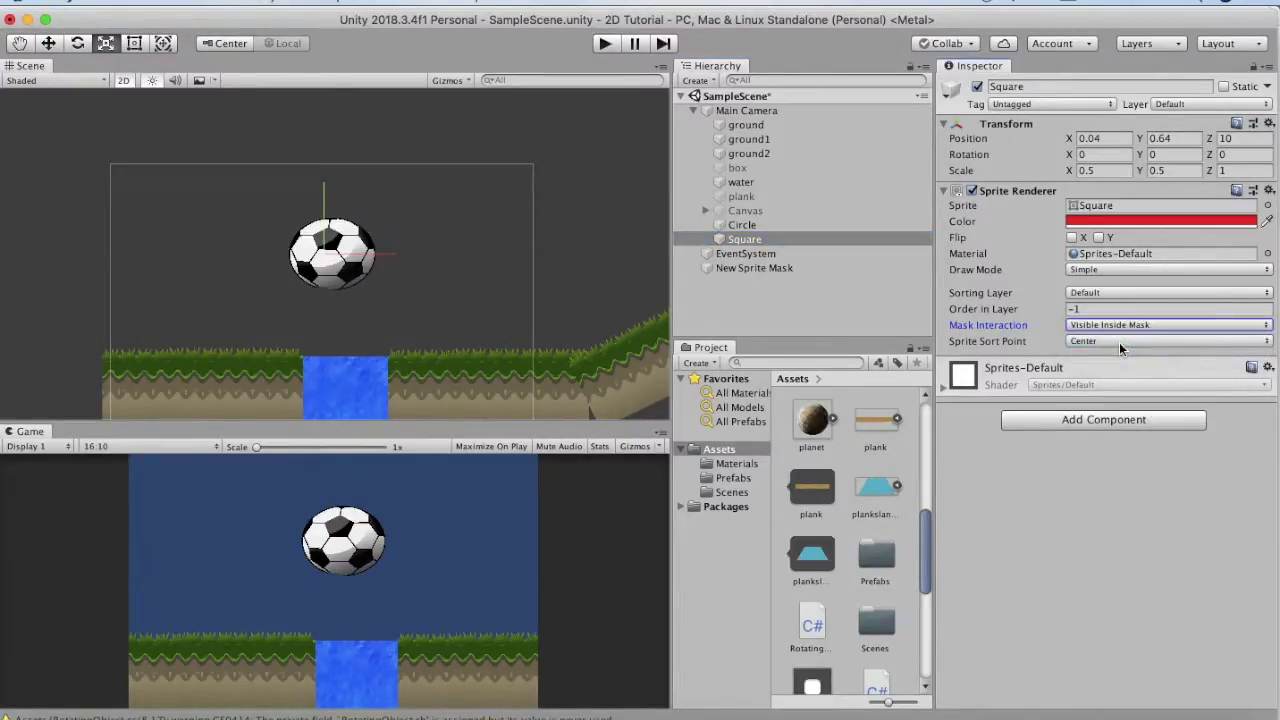
Test the masking in play mode by moving New Sprite Mask over the soccer ball to about (0.46, 0.5), and end the test
left_click(754, 268)
left_click(605, 45)
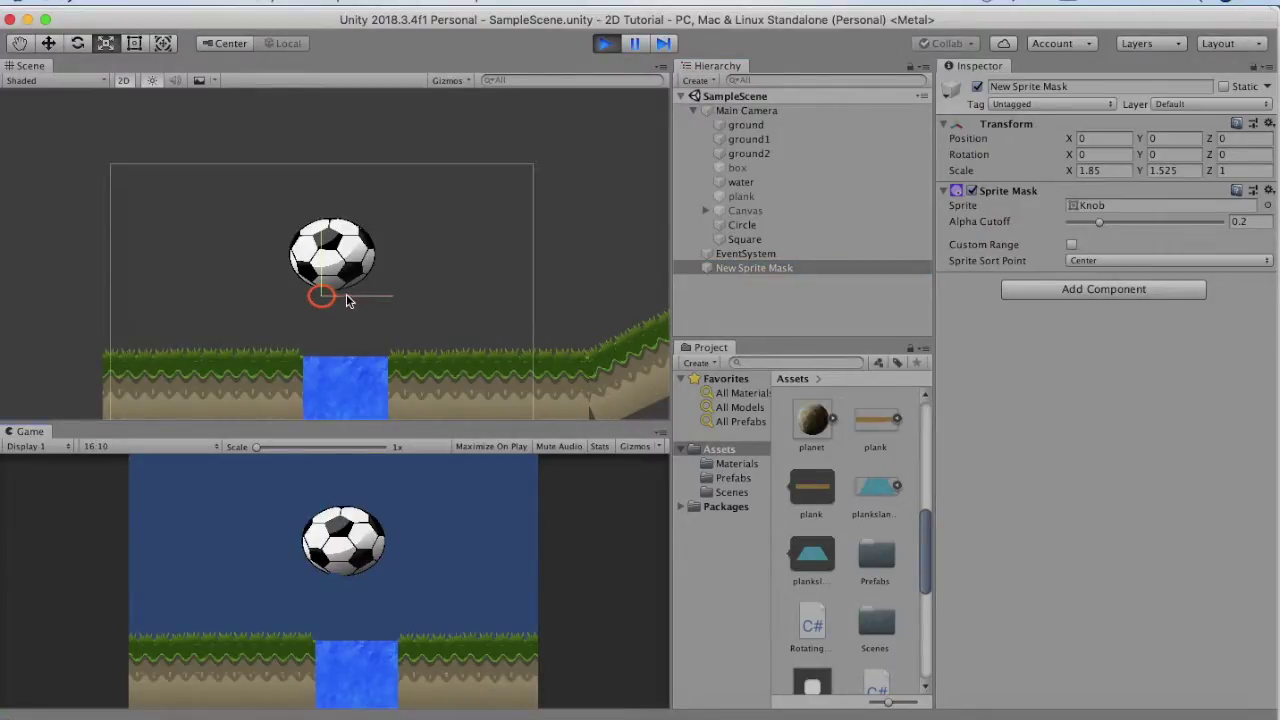
key("t")
left_click_drag(328, 295, 363, 262)
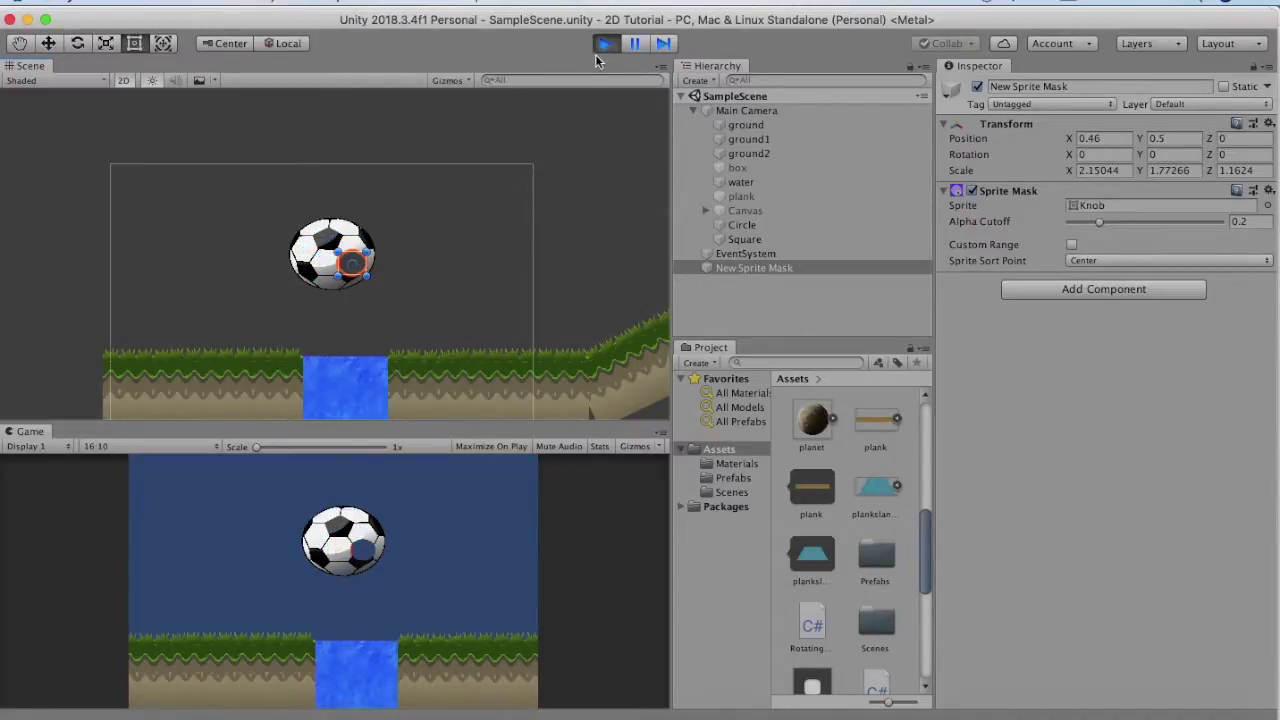
left_click(606, 44)
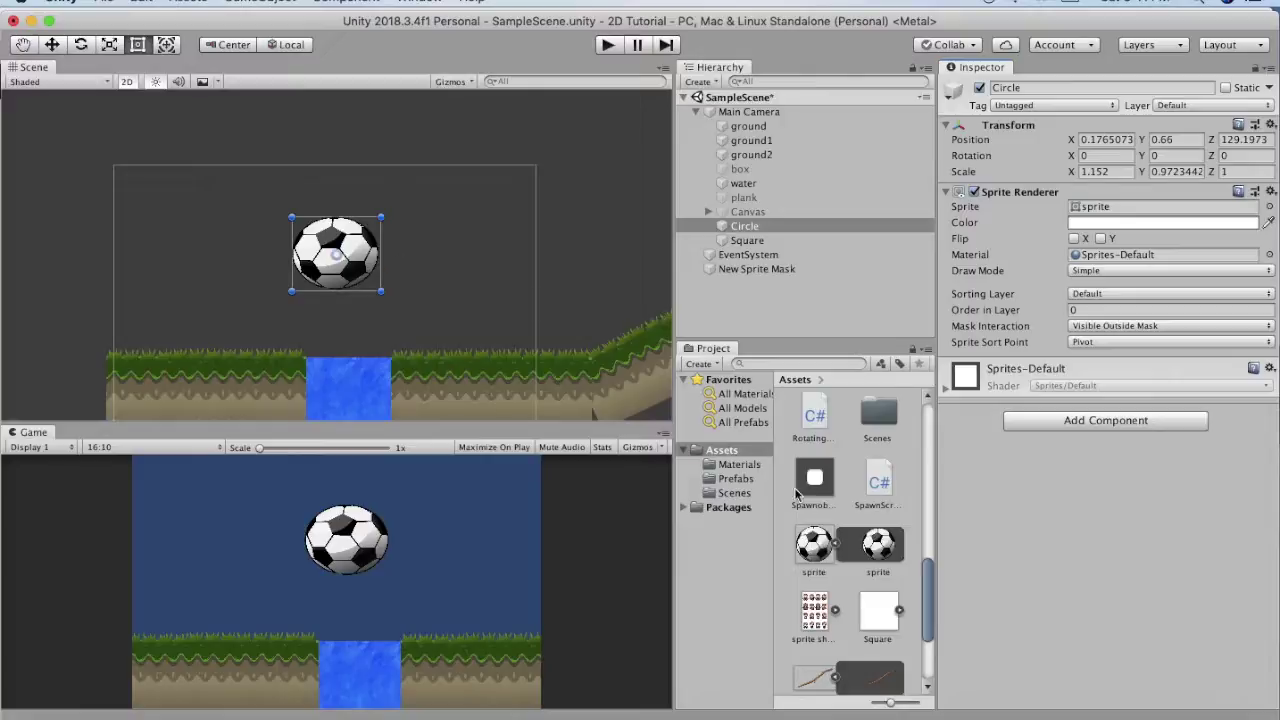
Create a C# script named ChangeSprite in the Assets folder and open it in Visual Studio
right_click(845, 450)
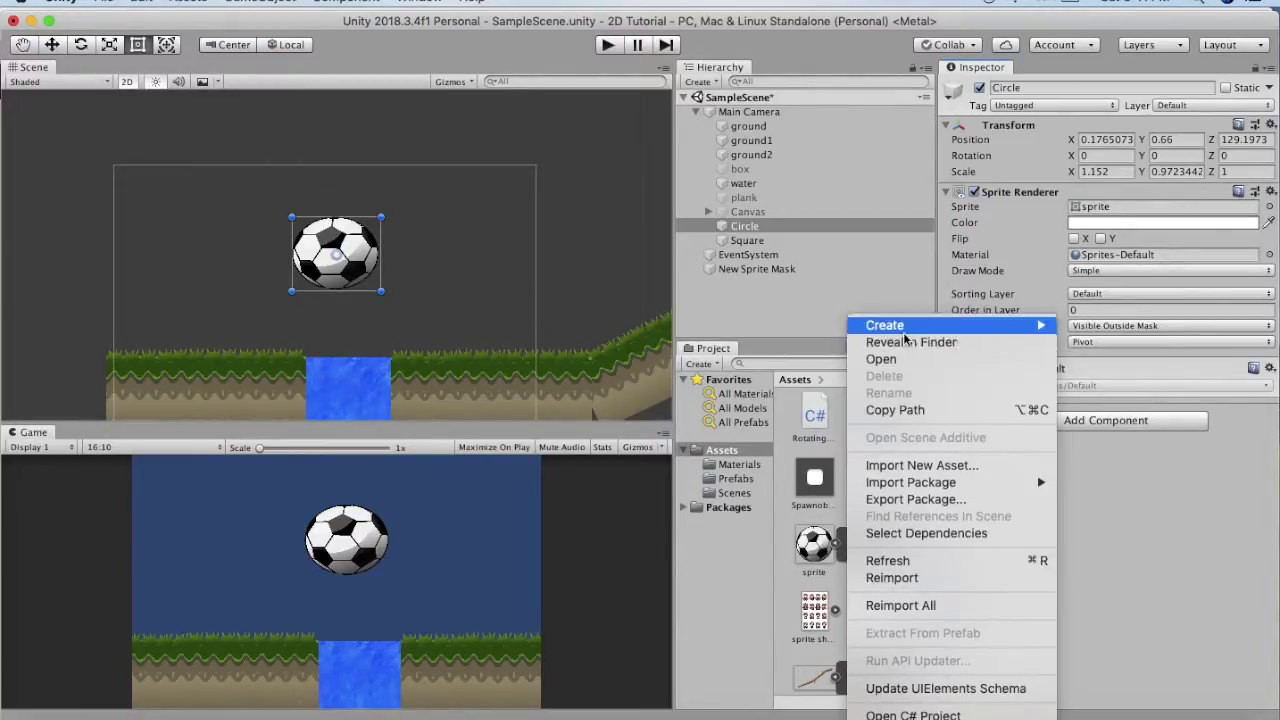
mouse_move(910, 330)
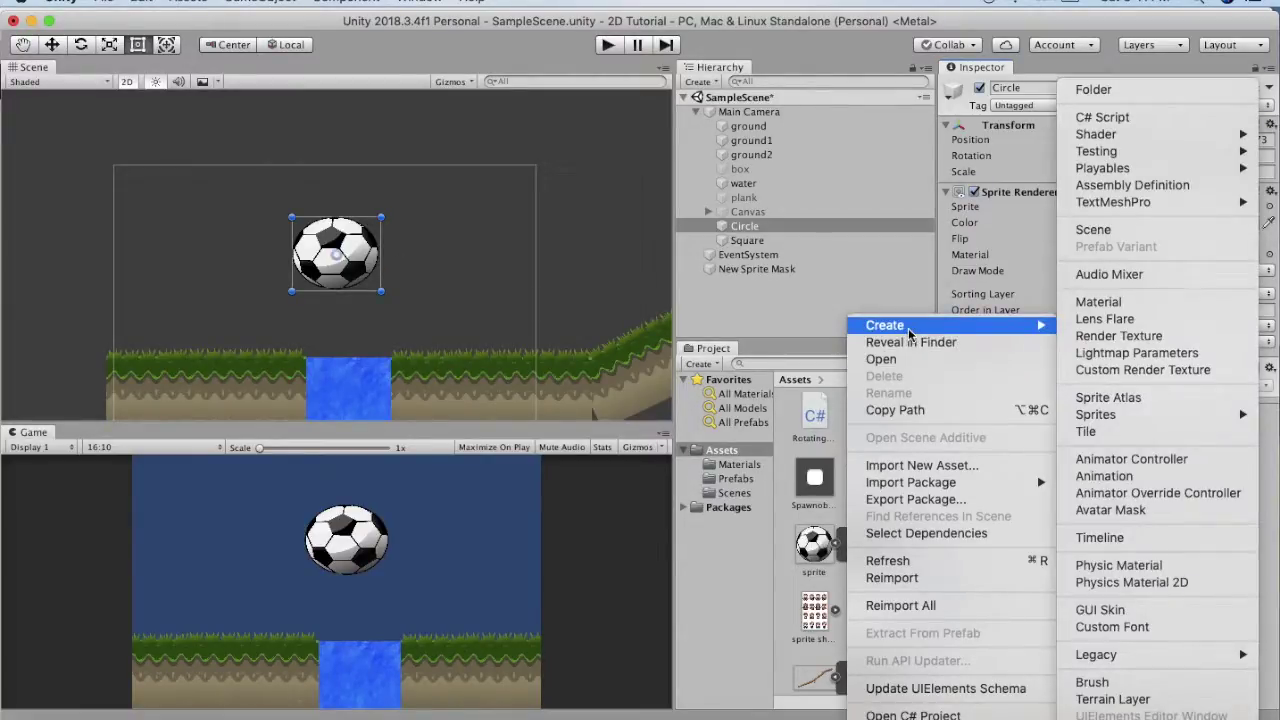
left_click(1113, 118)
type("ChangeSprite")
key("Return")
double_click(814, 541)
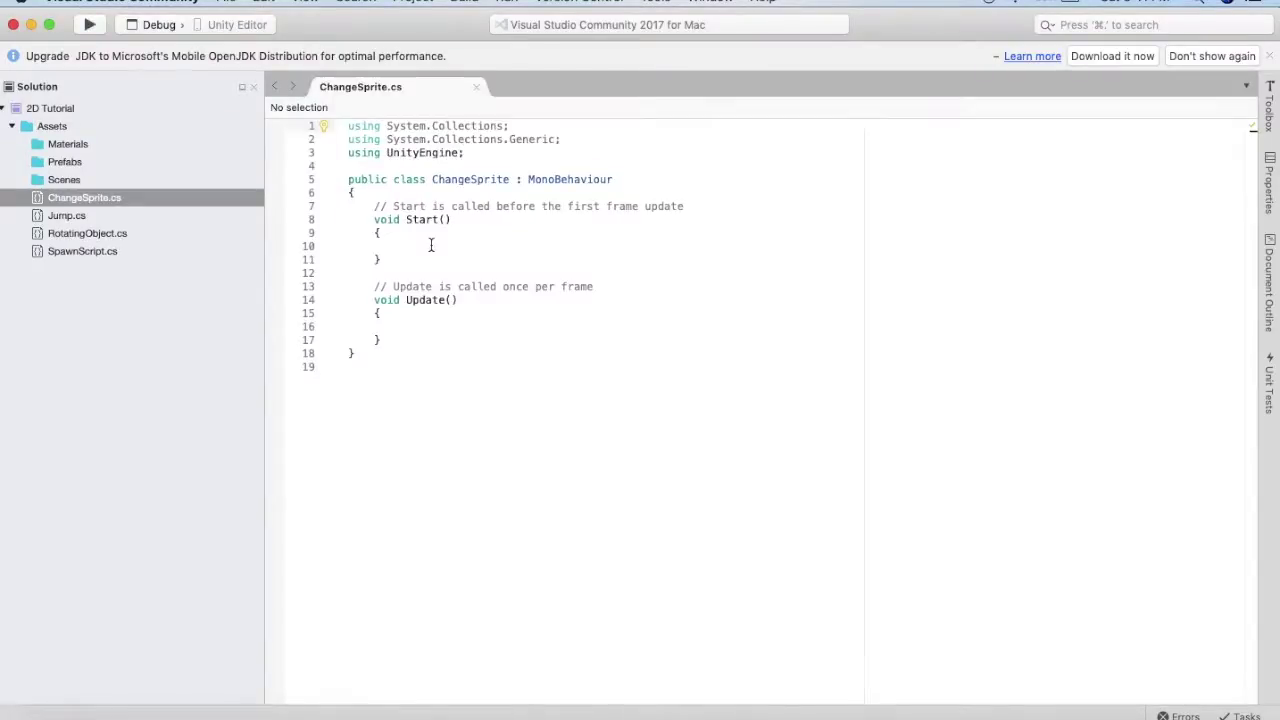
In Start(), store GetComponent<SpriteRenderer>() in a SpriteRenderer variable named sp and begin a statement with sp.sprite
left_click(431, 245)
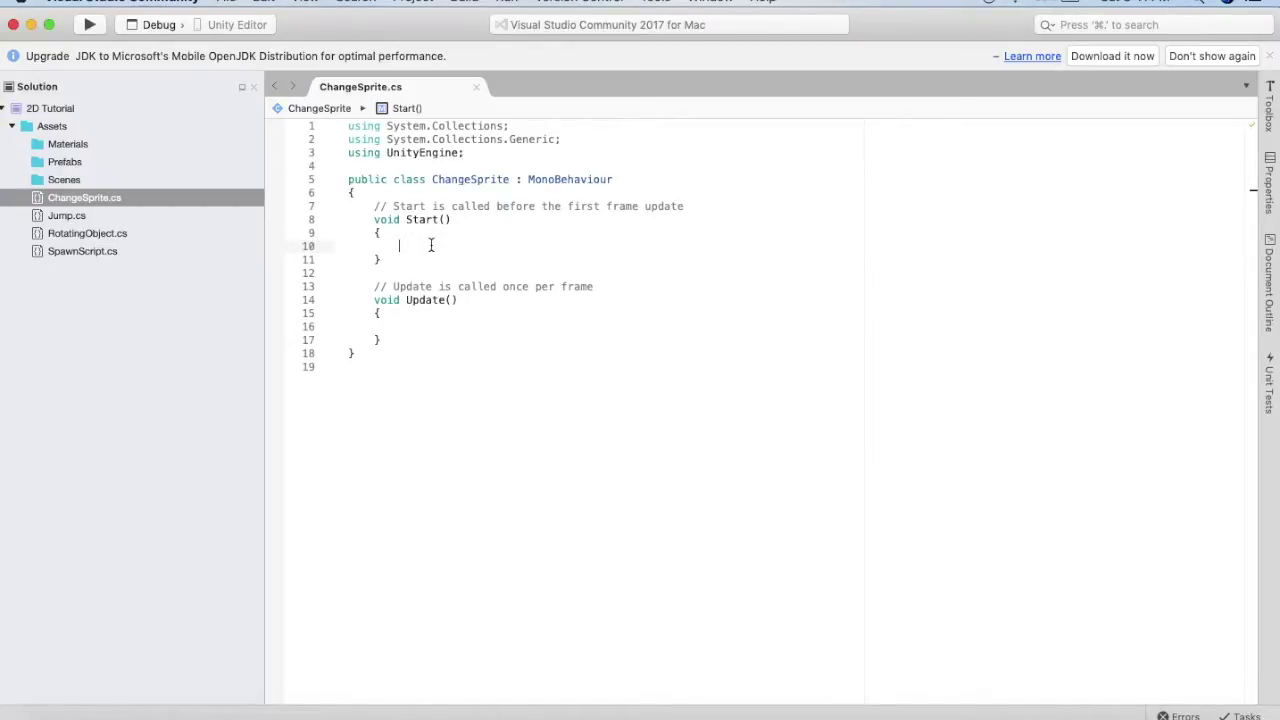
type("Sprit")
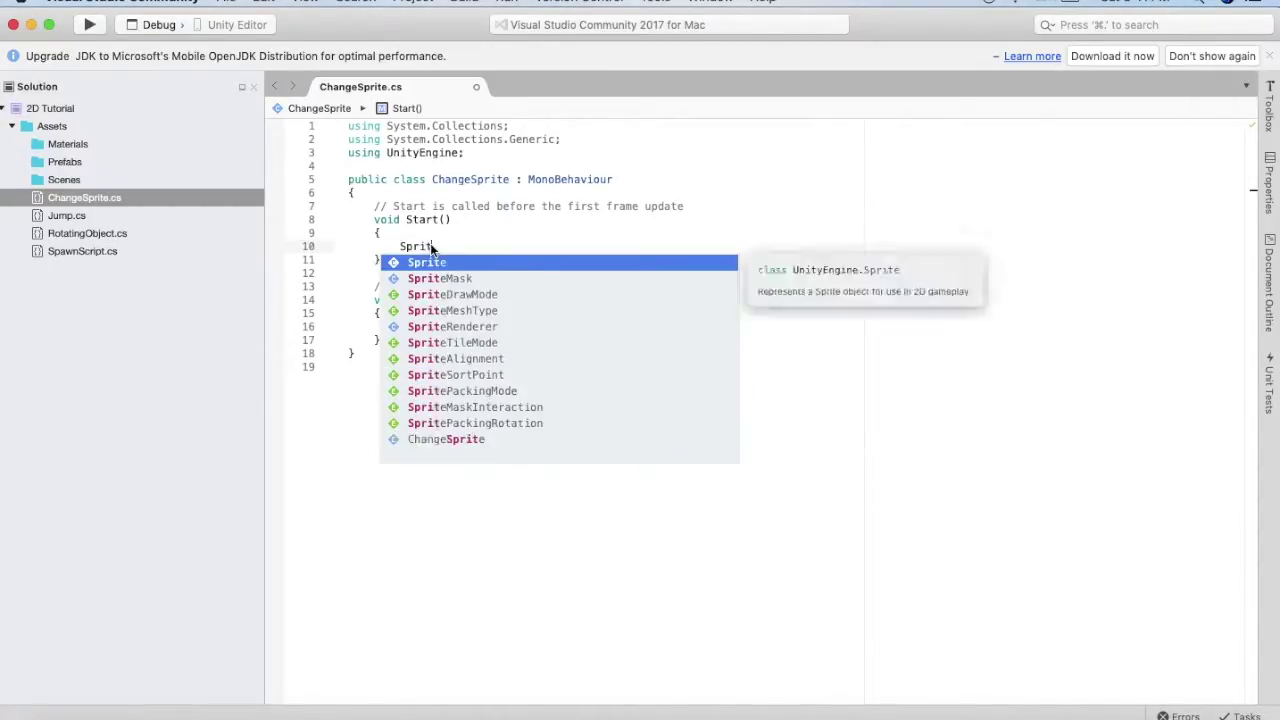
type("eRenderer sp=getComponent<SpriteRenderer>()")
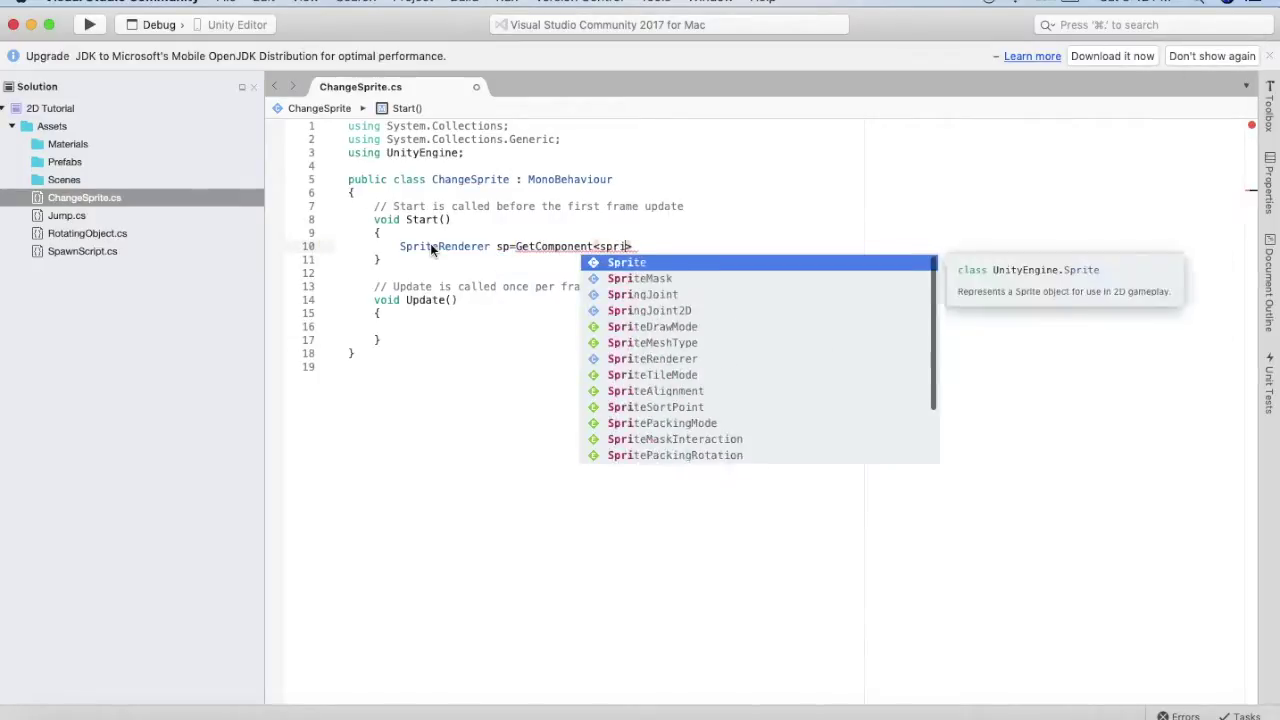
type(";")
key("Return")
type("sp.sprite")
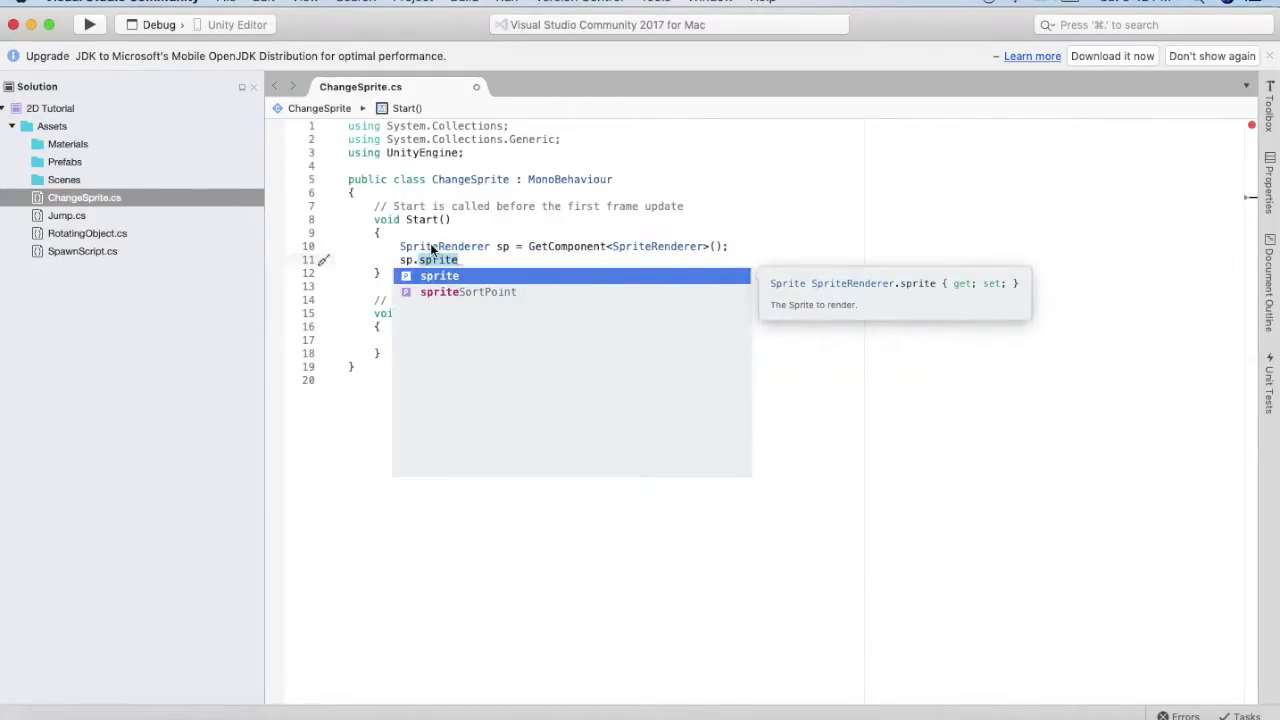
Declare a public Sprite field named carsprite in the class and assign it to sp.sprite in Start()
left_click(414, 195)
key("Return")
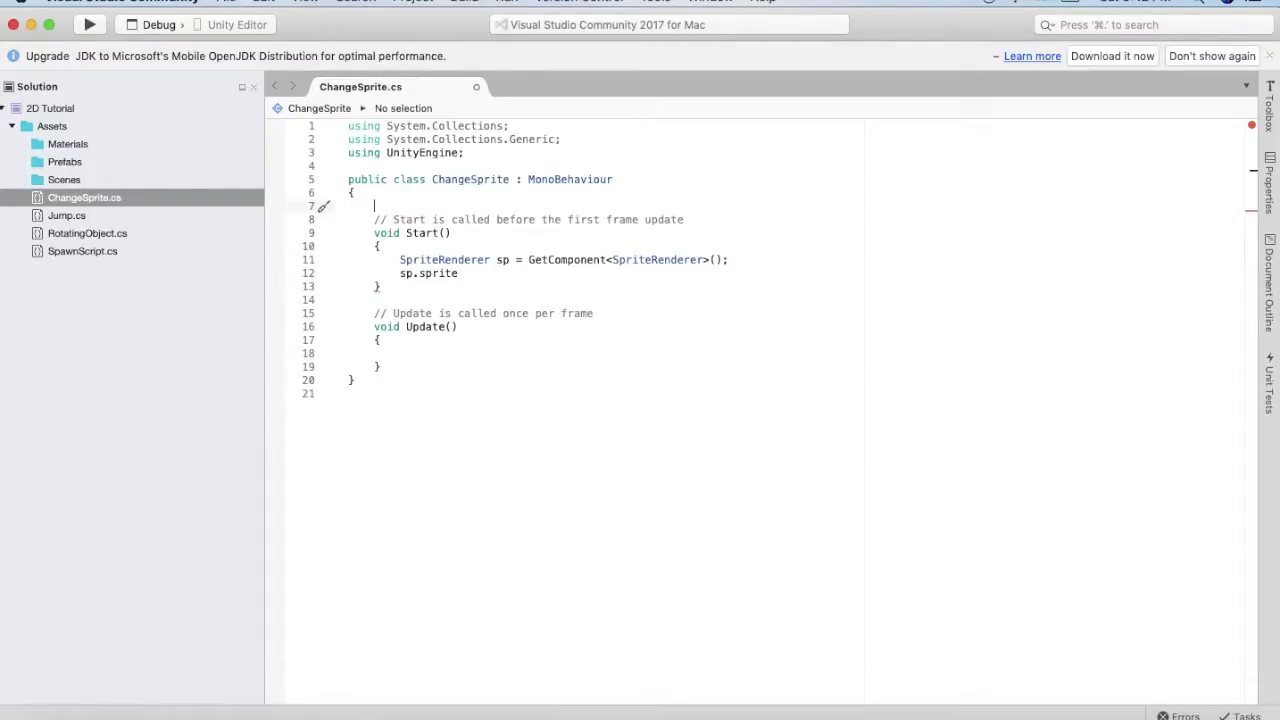
type("public Sprite ")
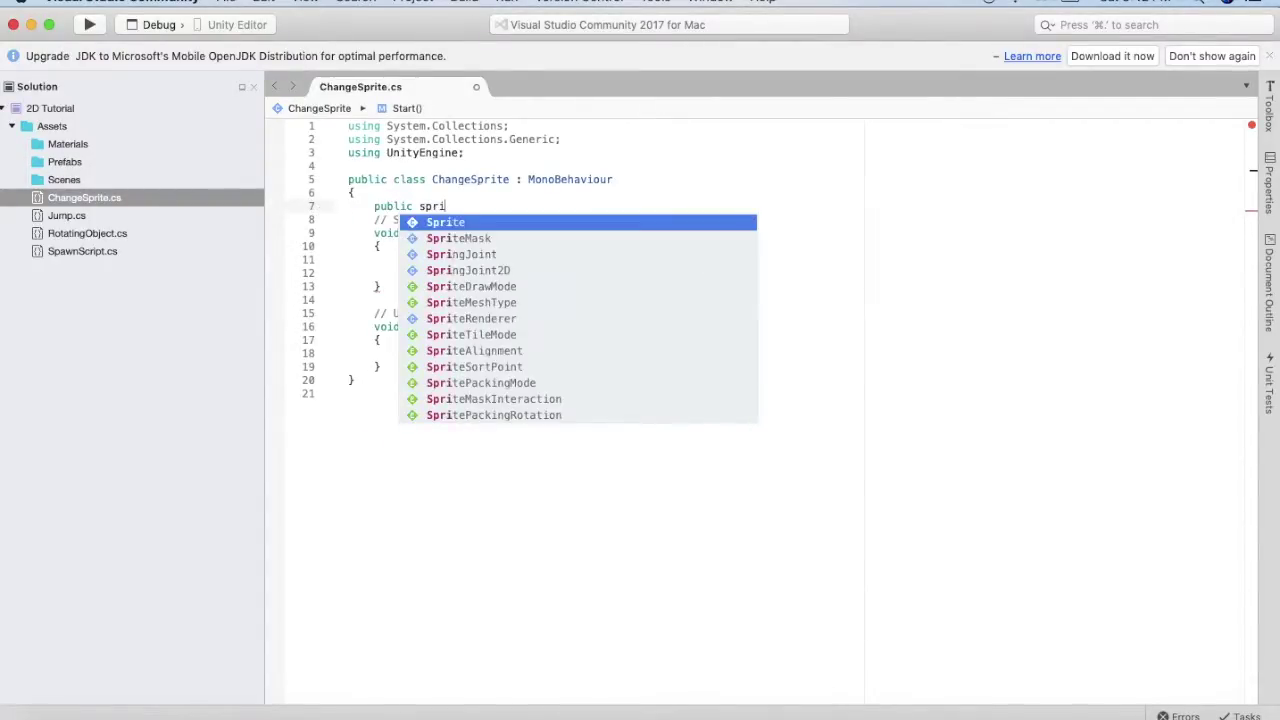
type("carsprite;")
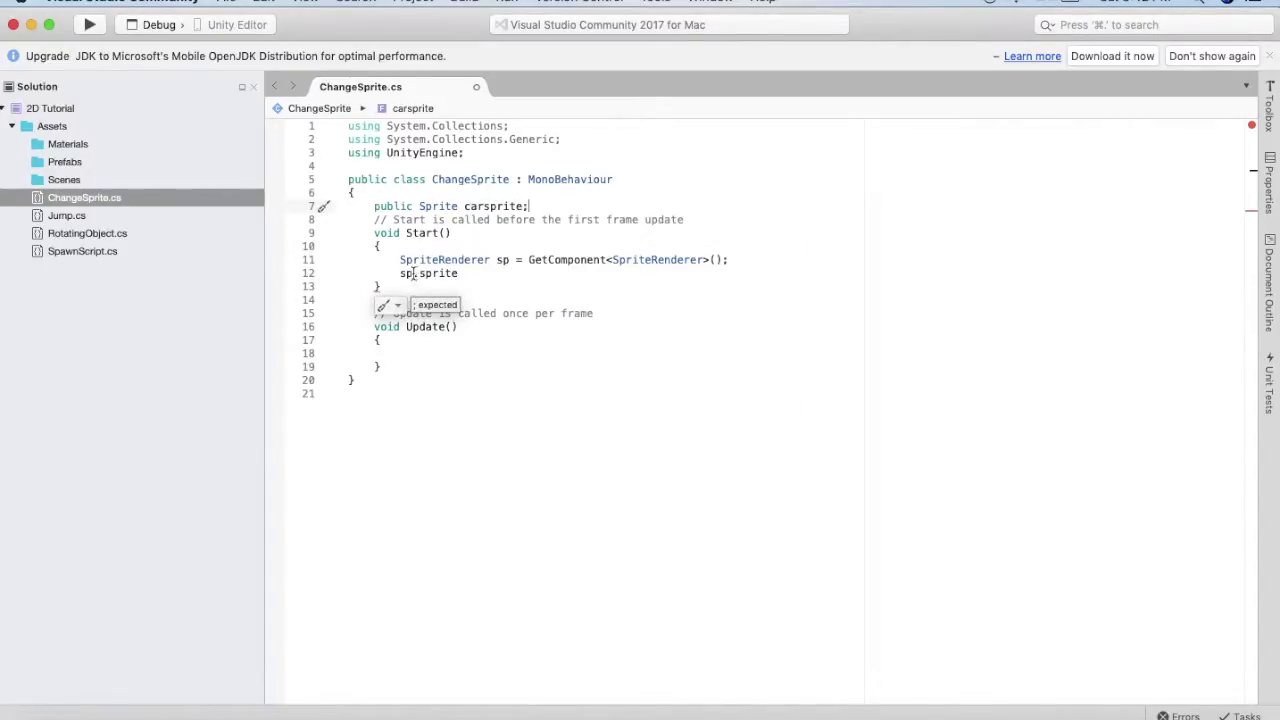
left_click(458, 274)
type("=cars")
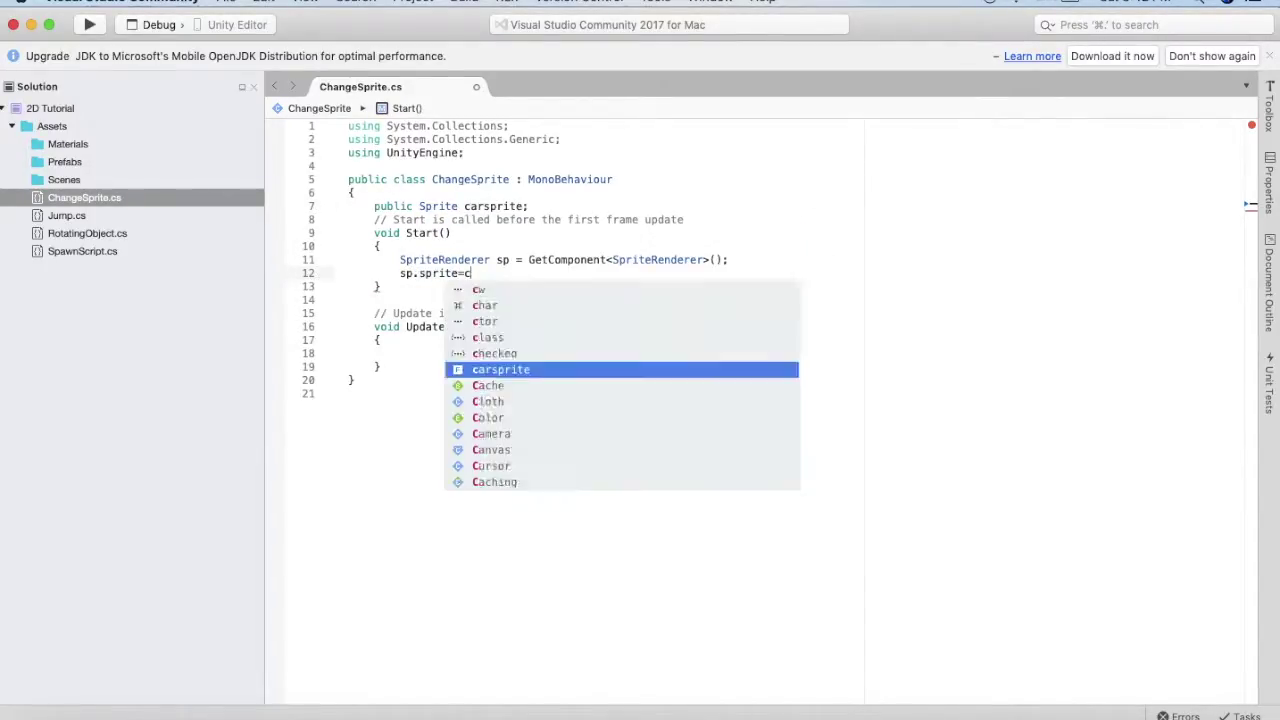
key("Return")
type(";")
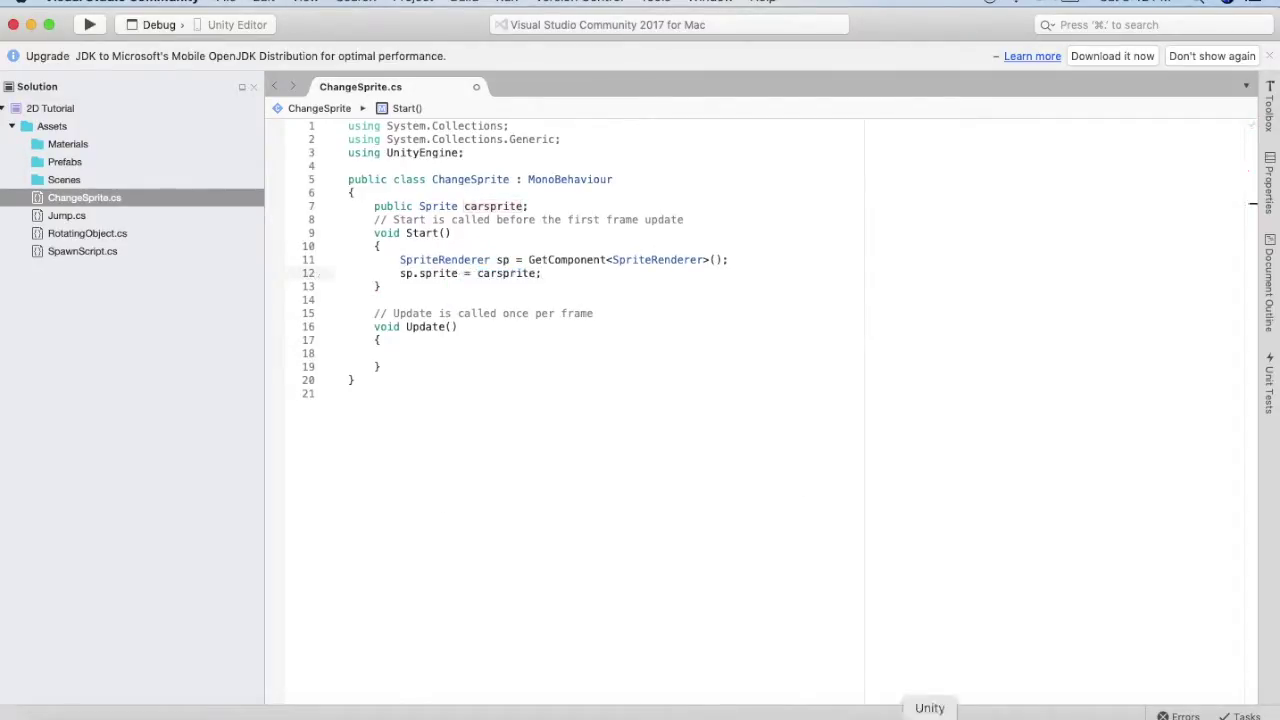
Switch to Unity, attach ChangeSprite to Circle with Body as its Carsprite, and play-test the scene
left_click(929, 714)
left_click(745, 227)
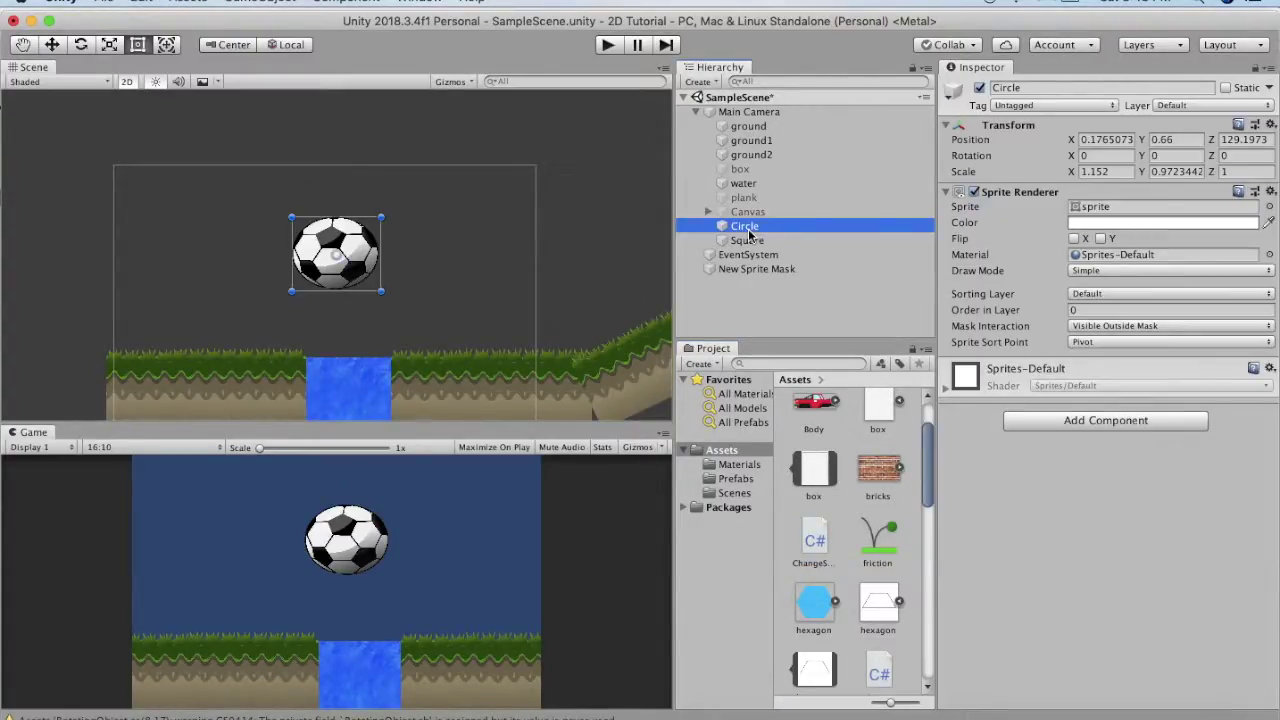
left_click_drag(818, 541, 1122, 499)
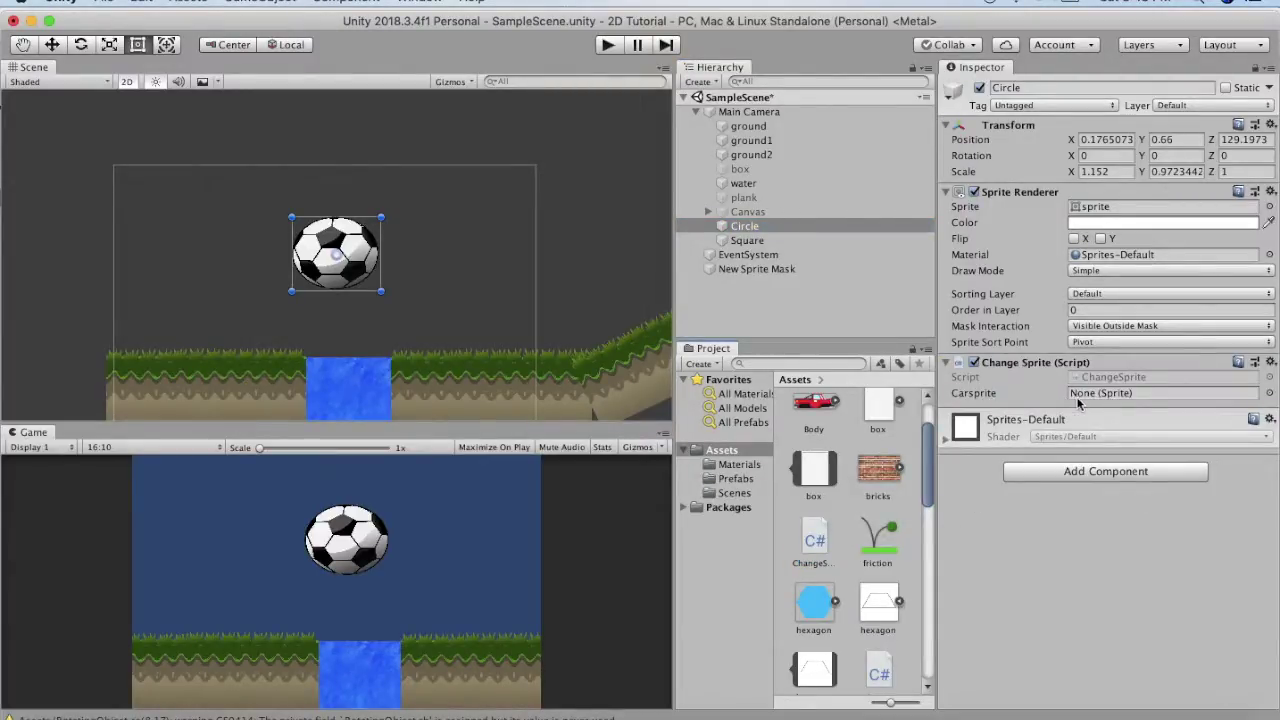
scroll(926, 450, "up", 2)
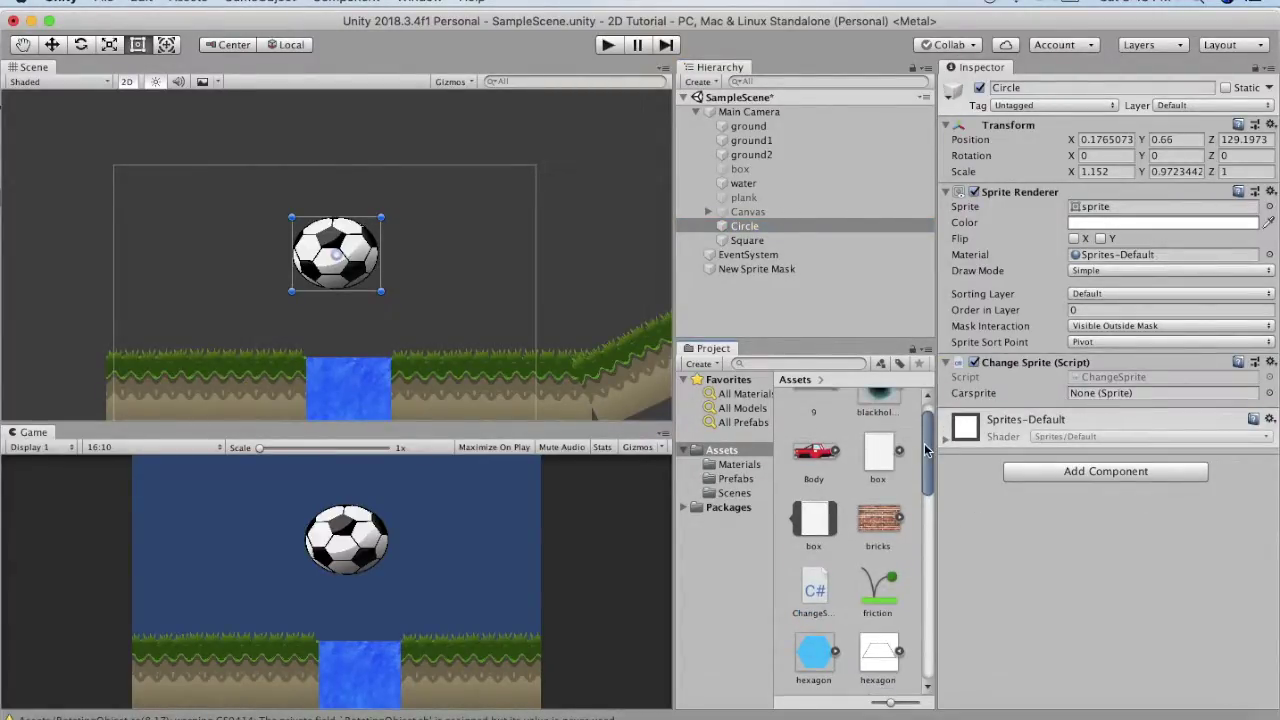
left_click_drag(828, 455, 1088, 398)
left_click(608, 45)
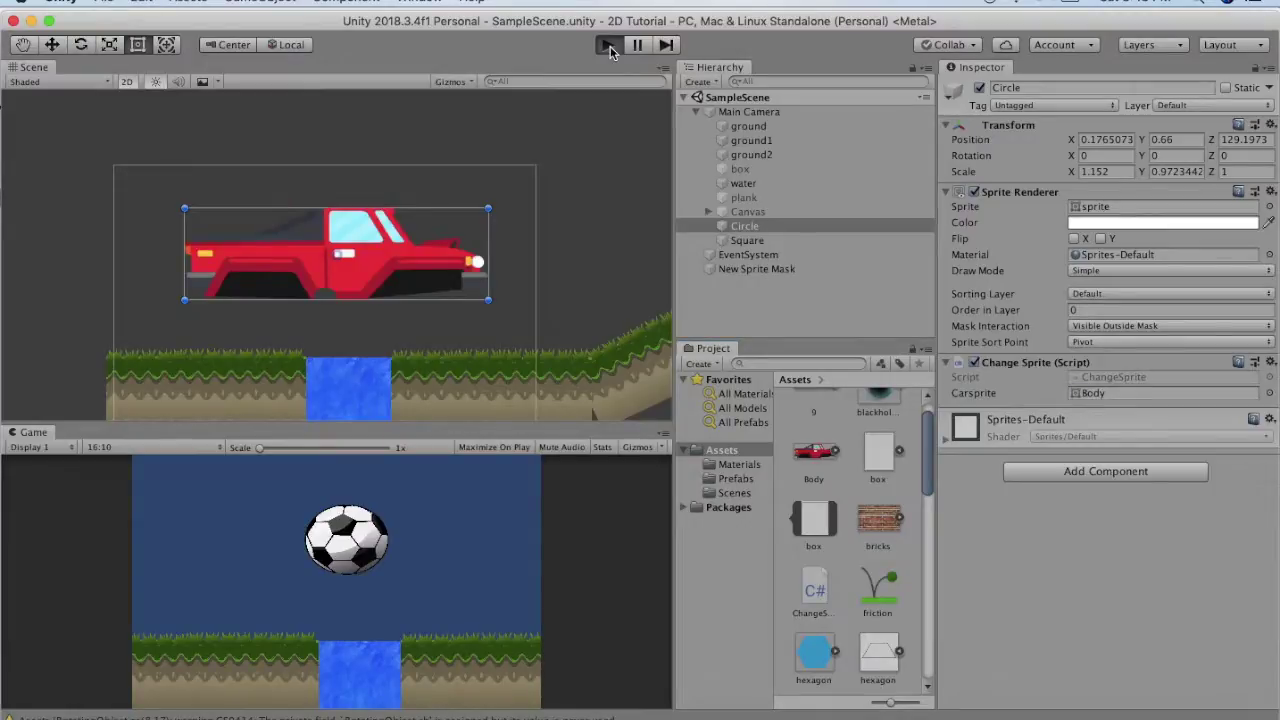
Switch to Visual Studio, comment out the sp.sprite = carsprite line and add an empty line below it
key("super+Tab")
left_click(398, 273)
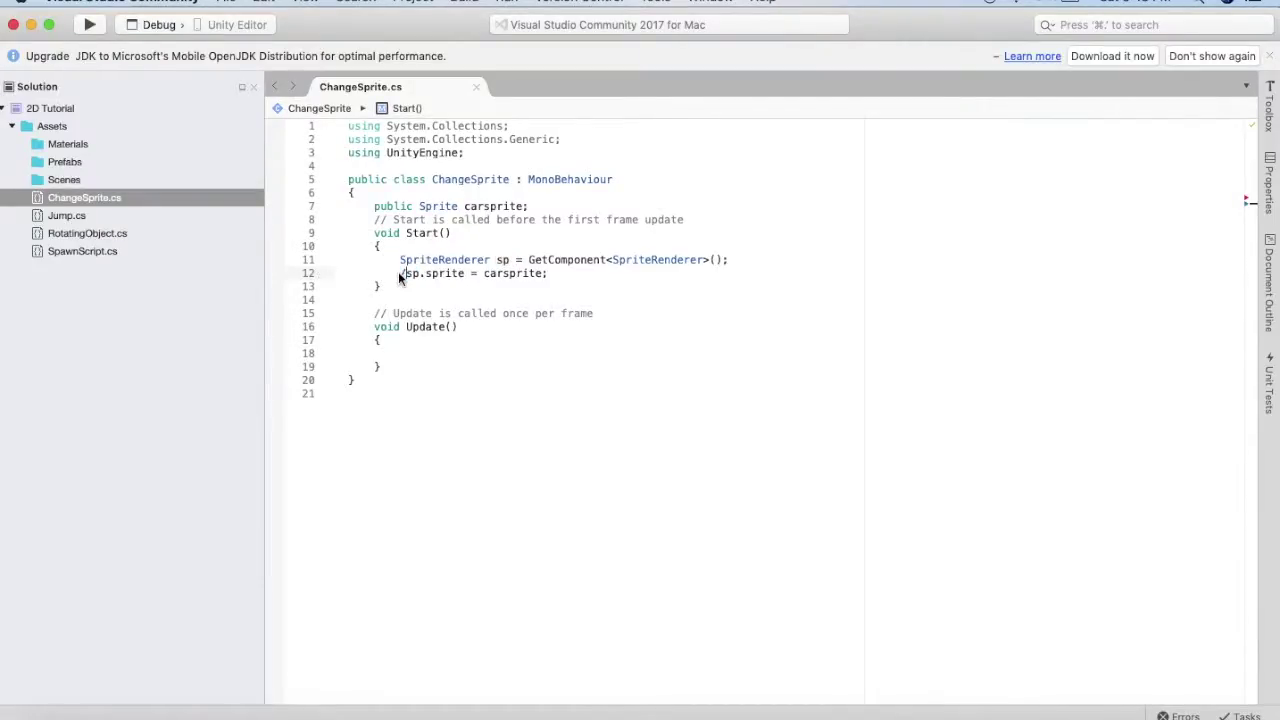
type("//")
key("End")
key("Return")
Add sp.color = new Color(1, 0, 0); to Start() and play the scene in Unity
key("ctrl+space")
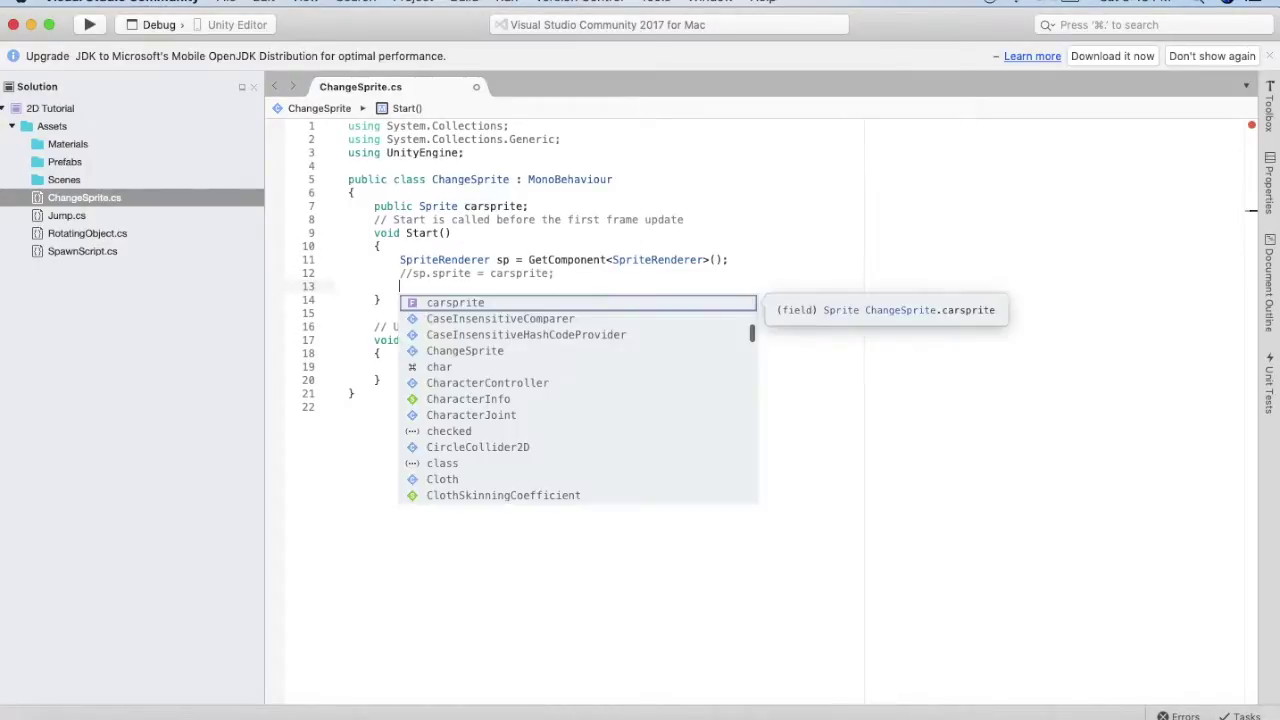
type("sp.col")
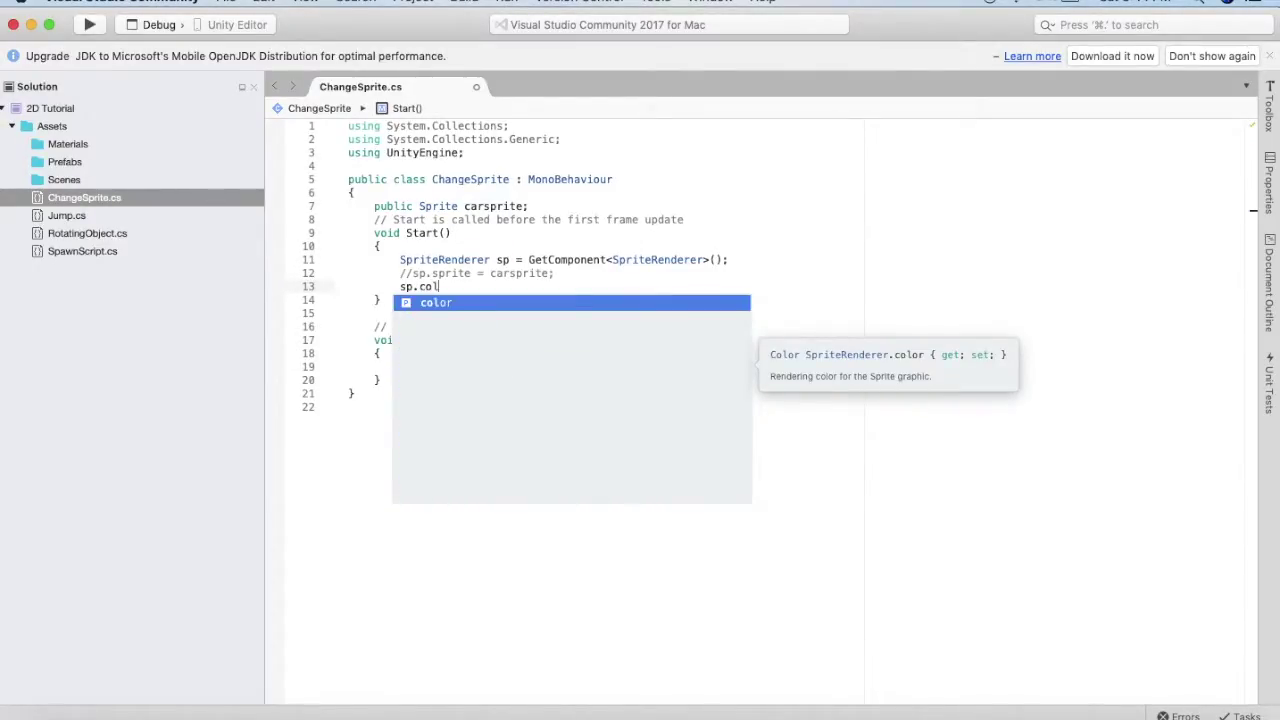
key("Return")
type("=new Col")
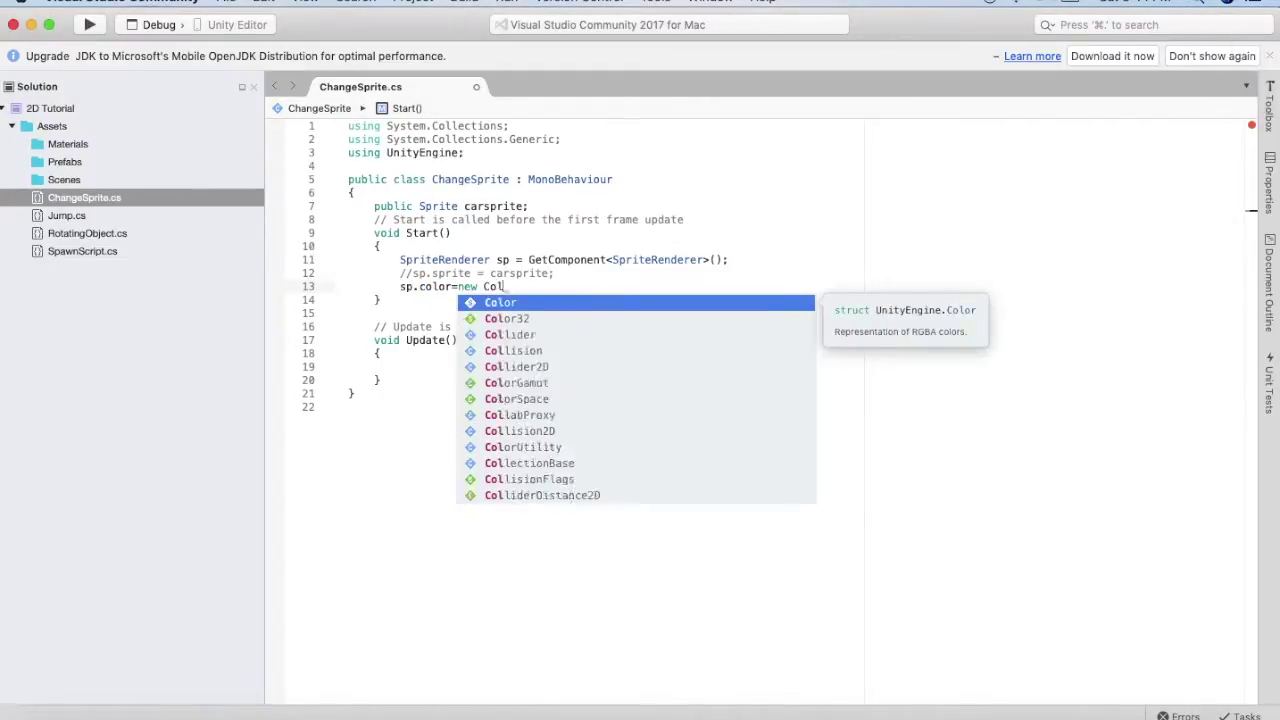
key("Return")
type("()")
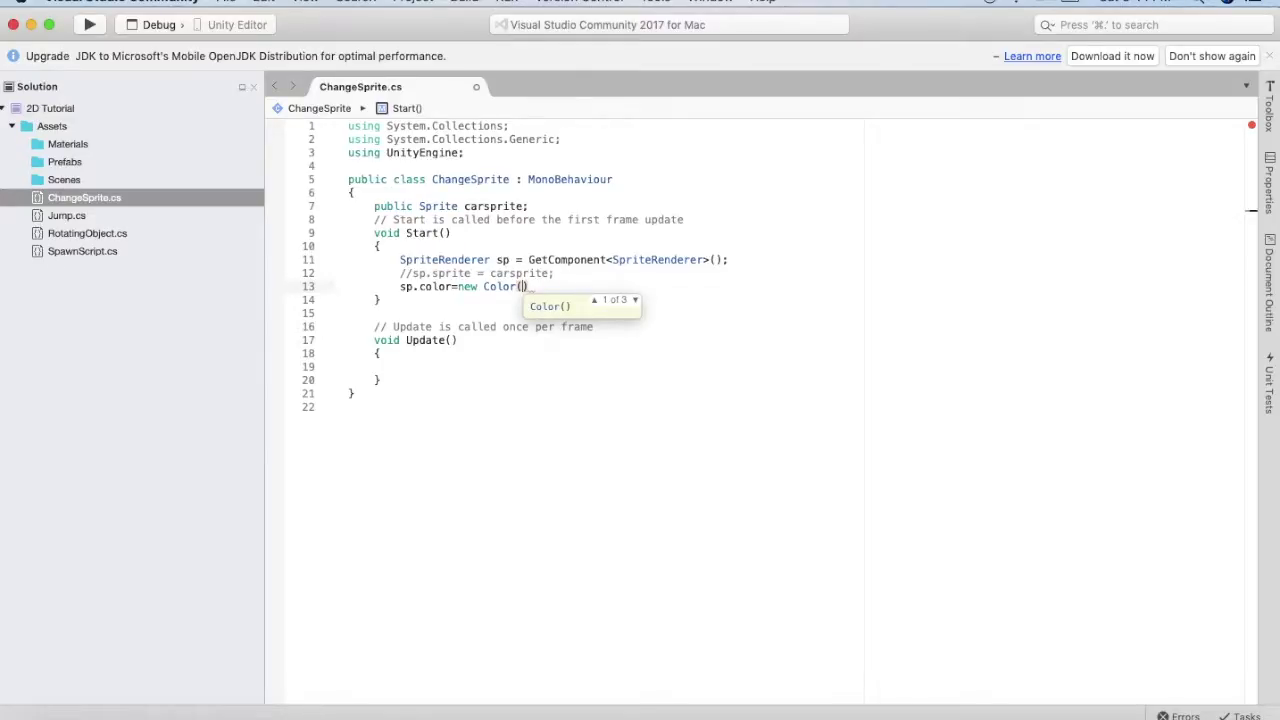
type("1,0,")
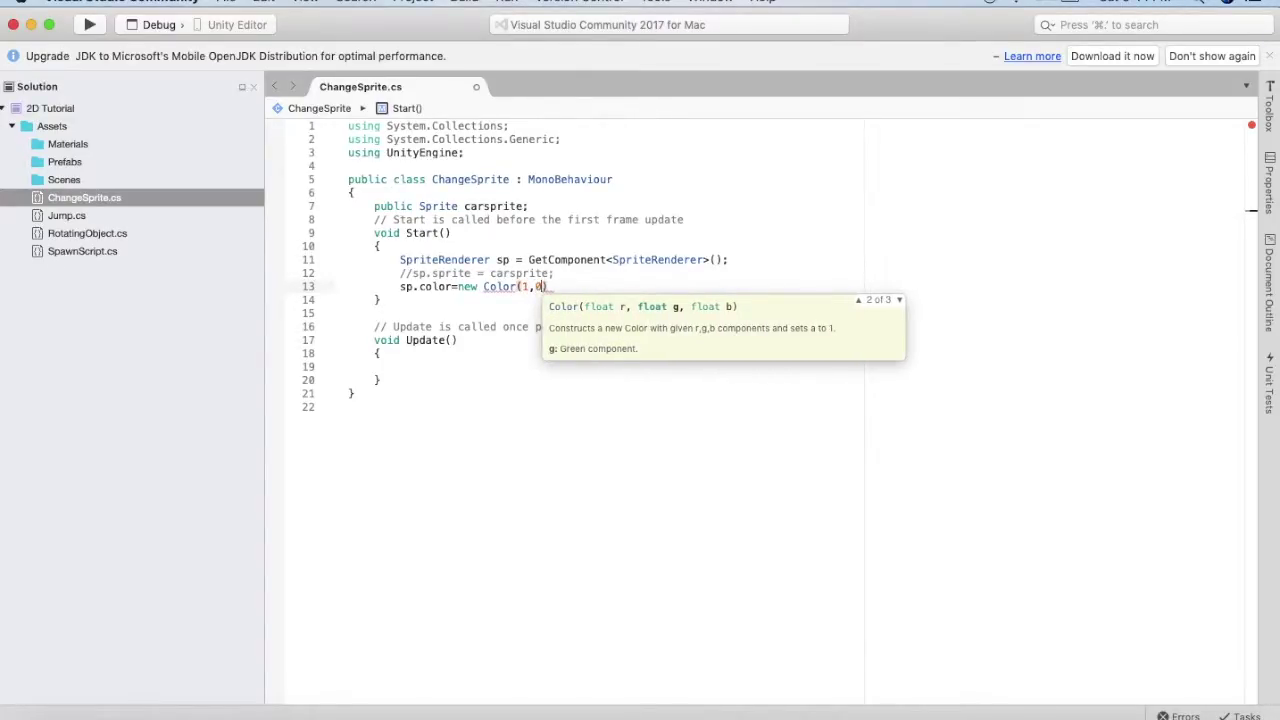
type("0);")
left_click(929, 714)
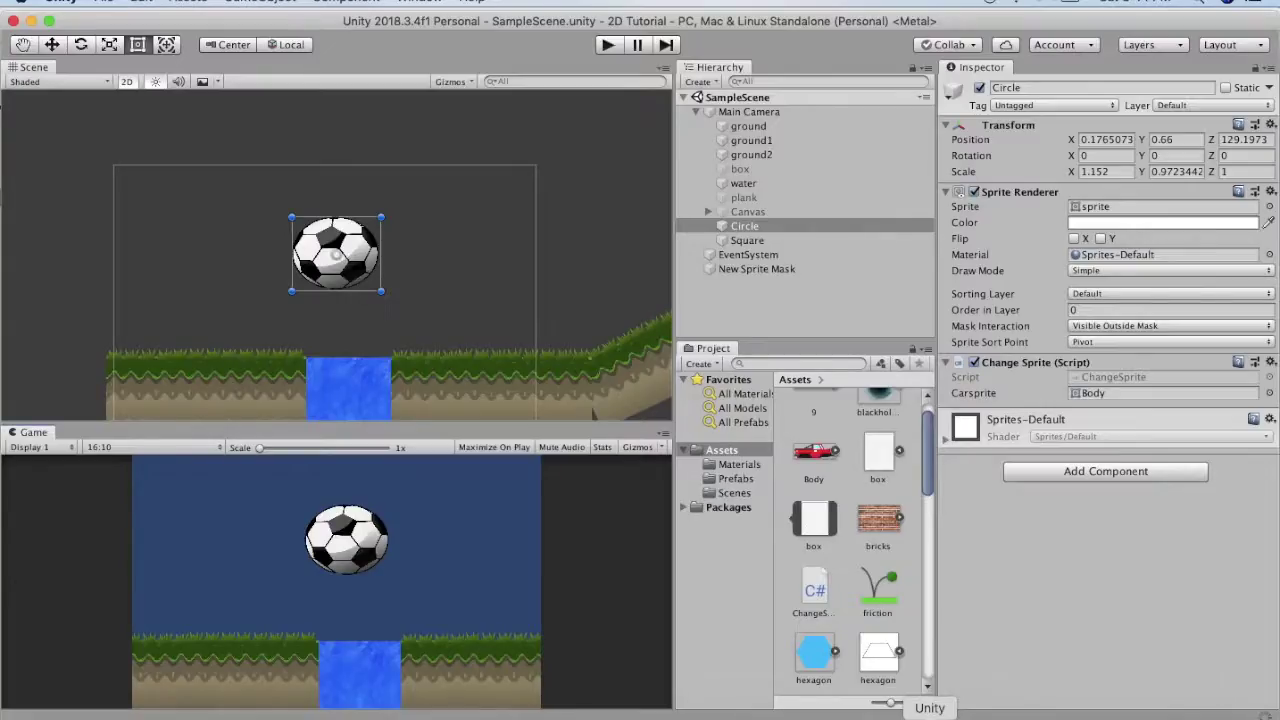
left_click(606, 46)
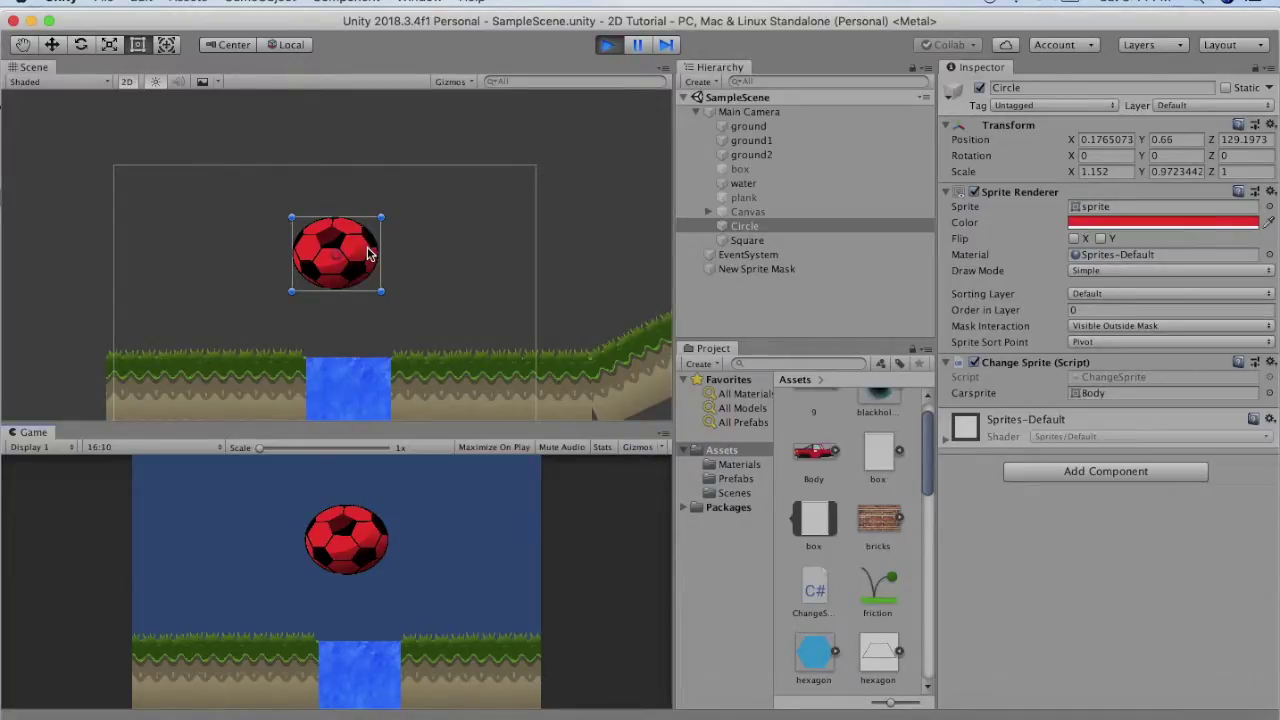
Add an alpha argument of .50f to the Color call in ChangeSprite and play-test the scene in Unity
key("super+Tab")
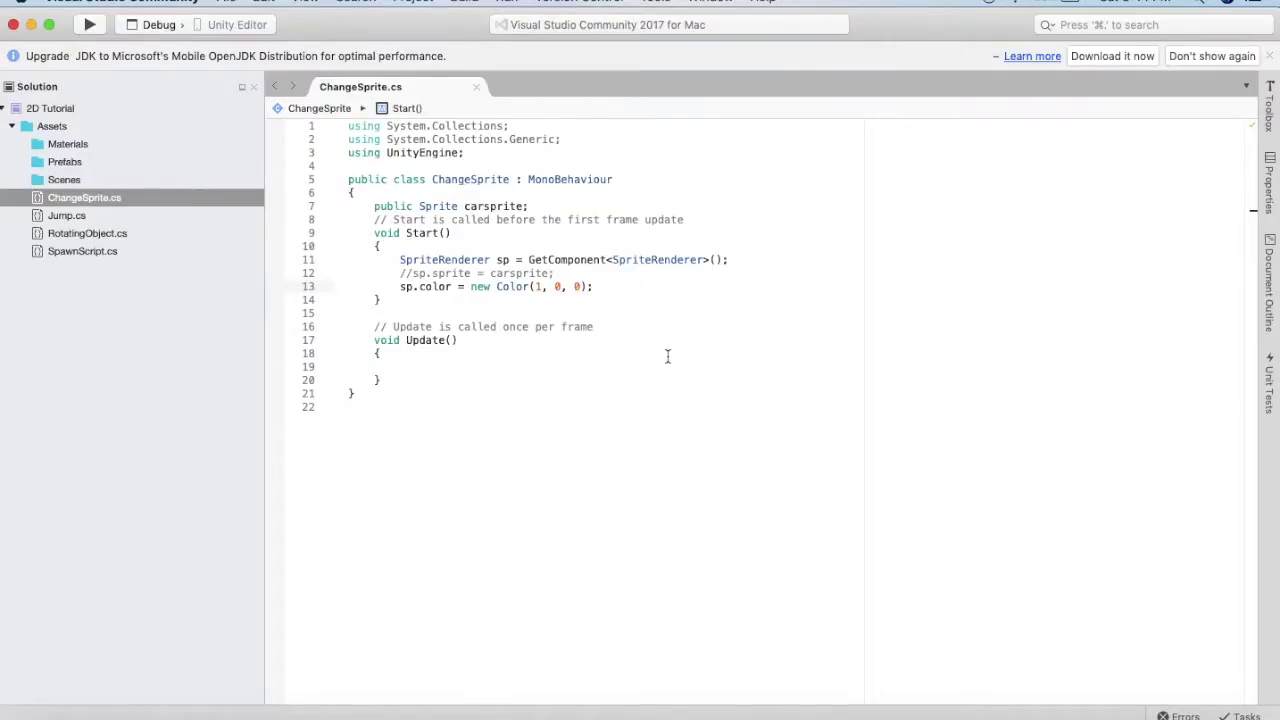
key("Left")
key("Left")
type(",")
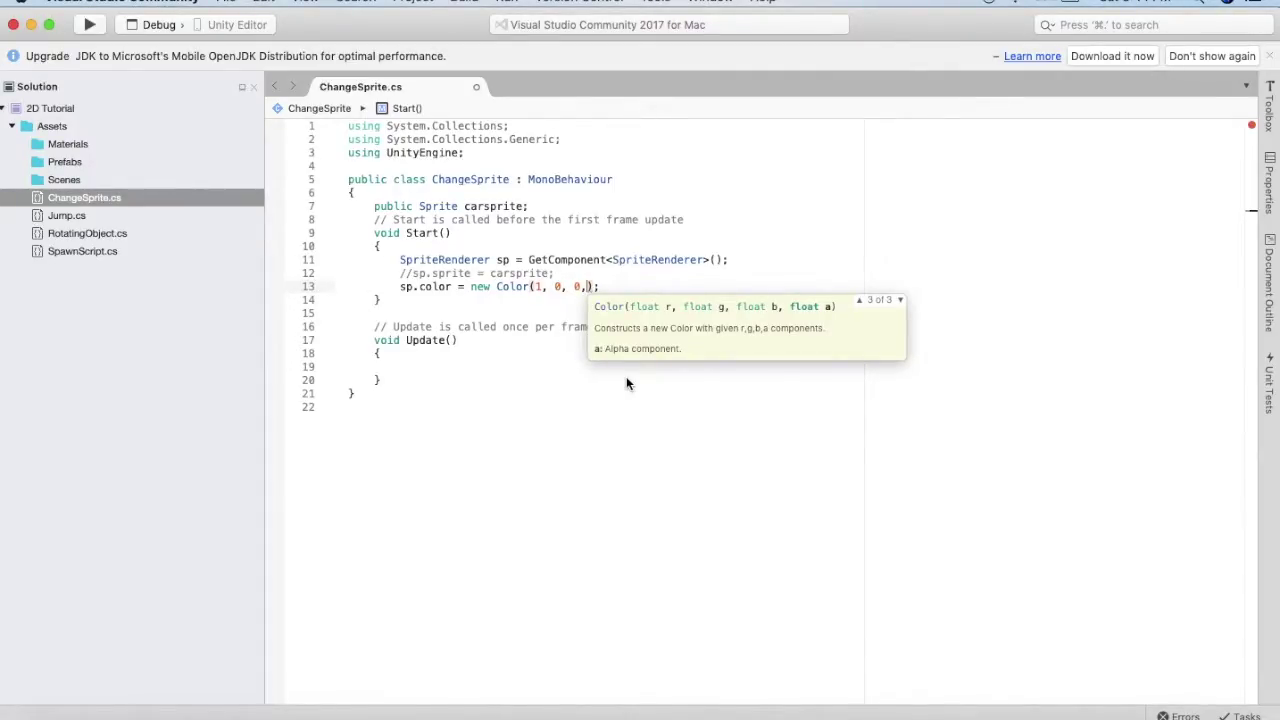
type(".50f")
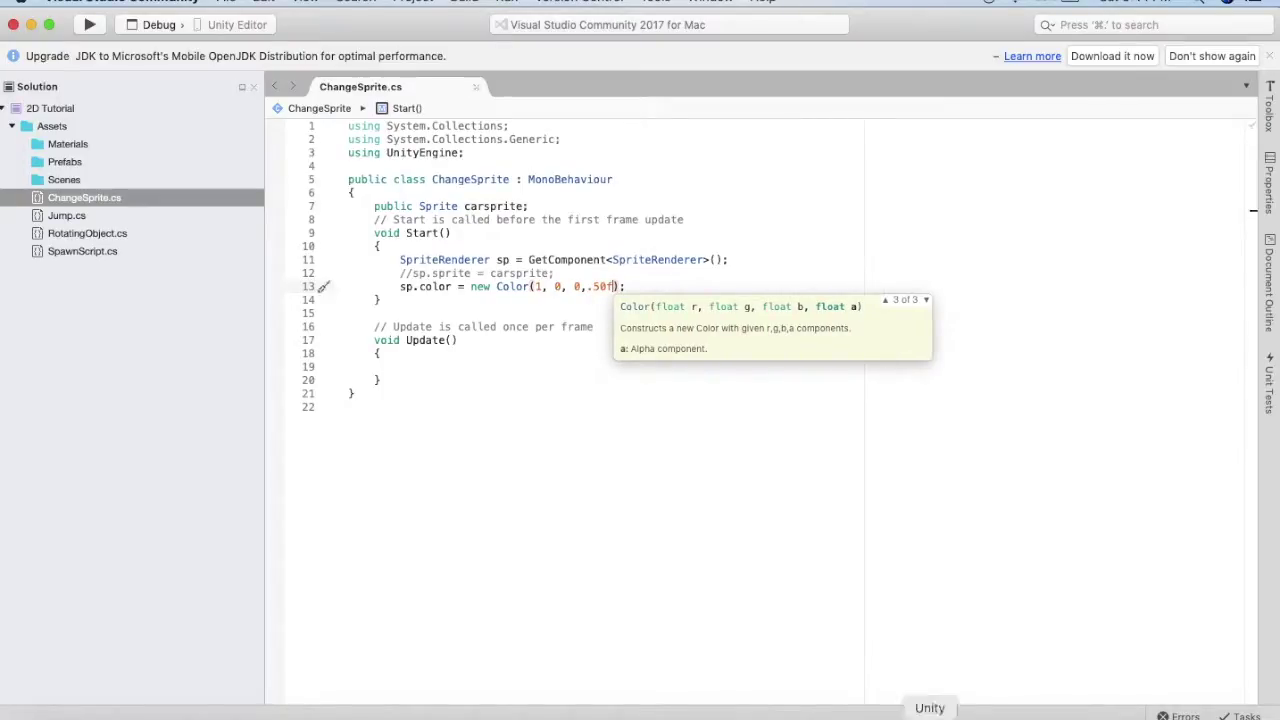
key("super+Tab")
left_click(607, 45)
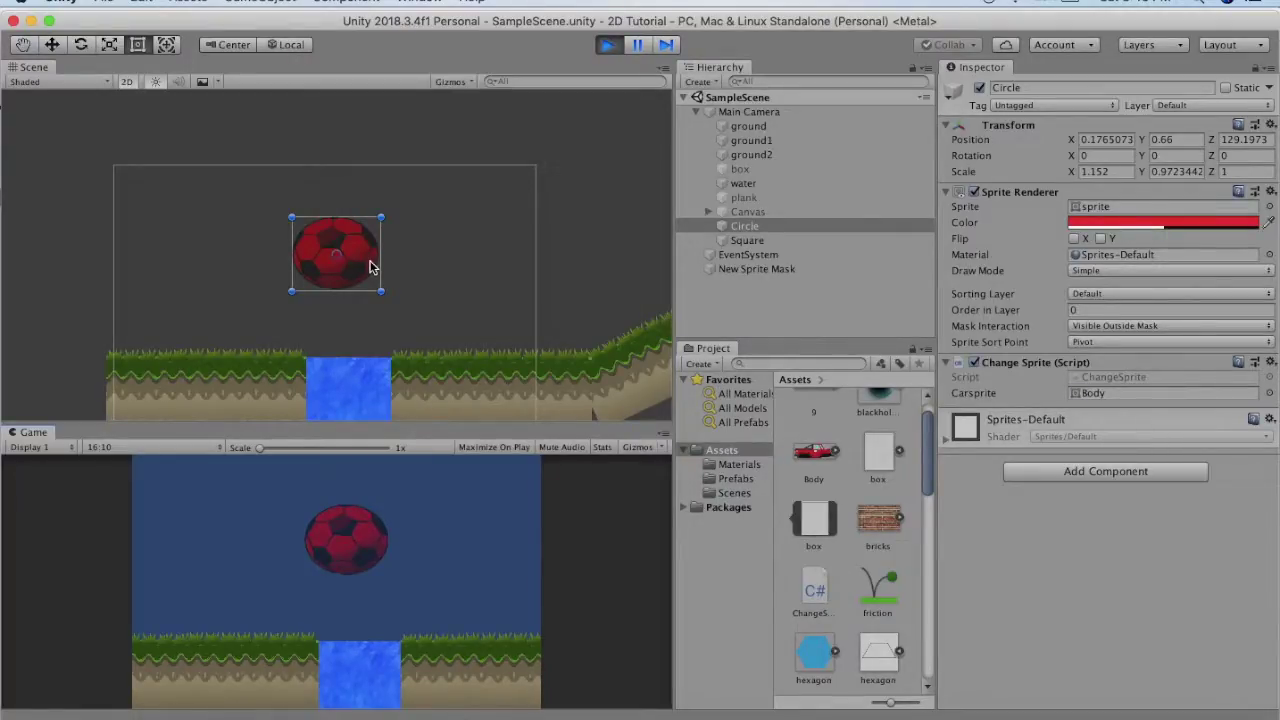
key("super+p")
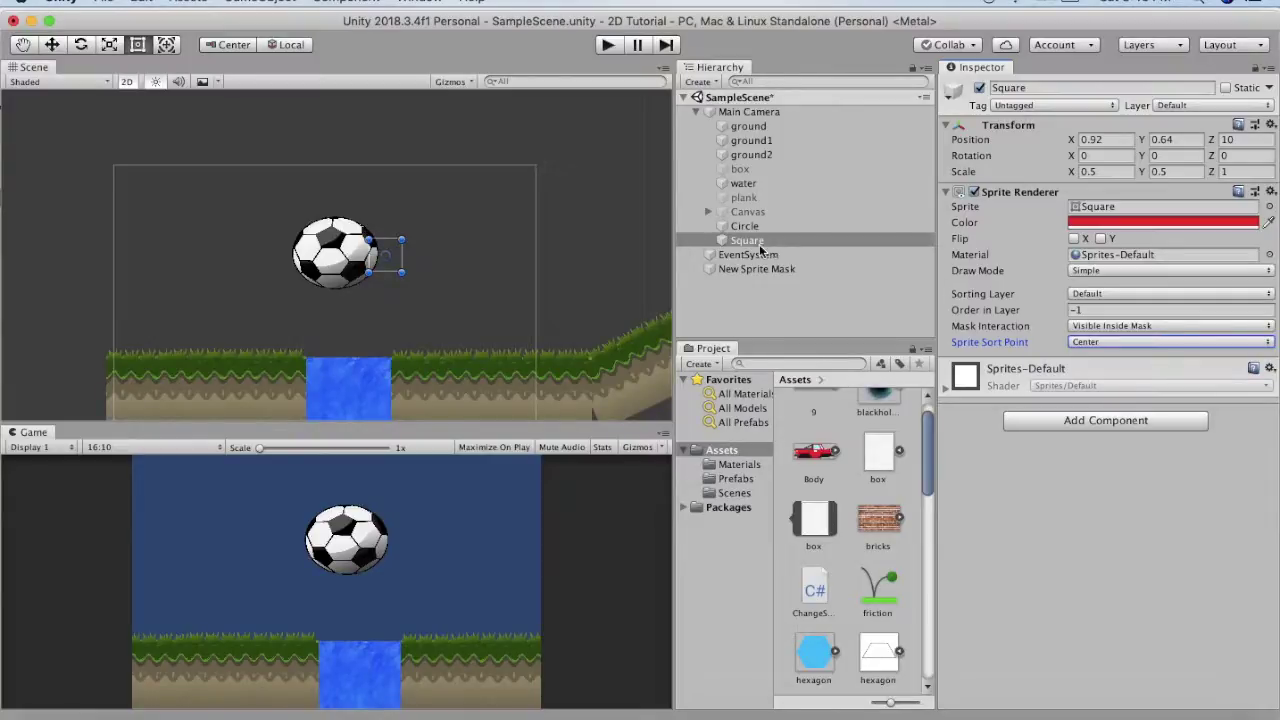
Set Square's Sprite Sort Point to Pivot and move it to about (0.41, 0.98)
left_click(1104, 344)
left_click(1106, 358)
left_click_drag(1143, 141, 1051, 148)
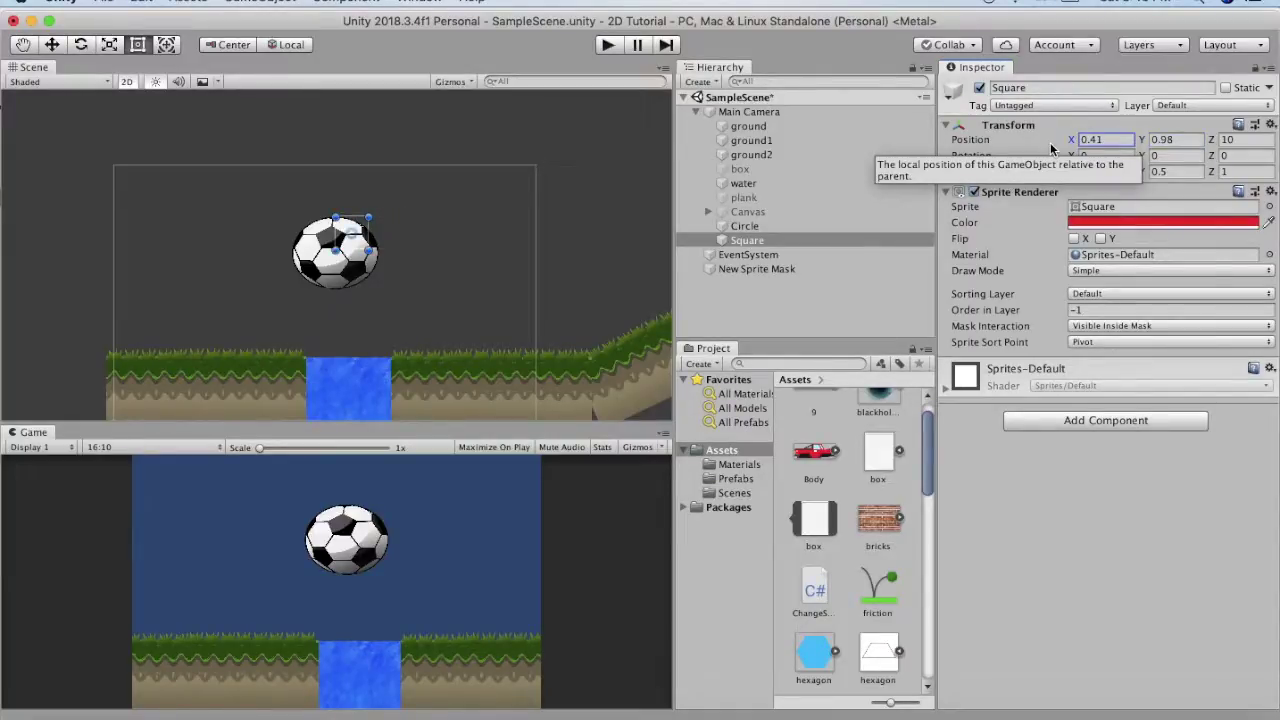